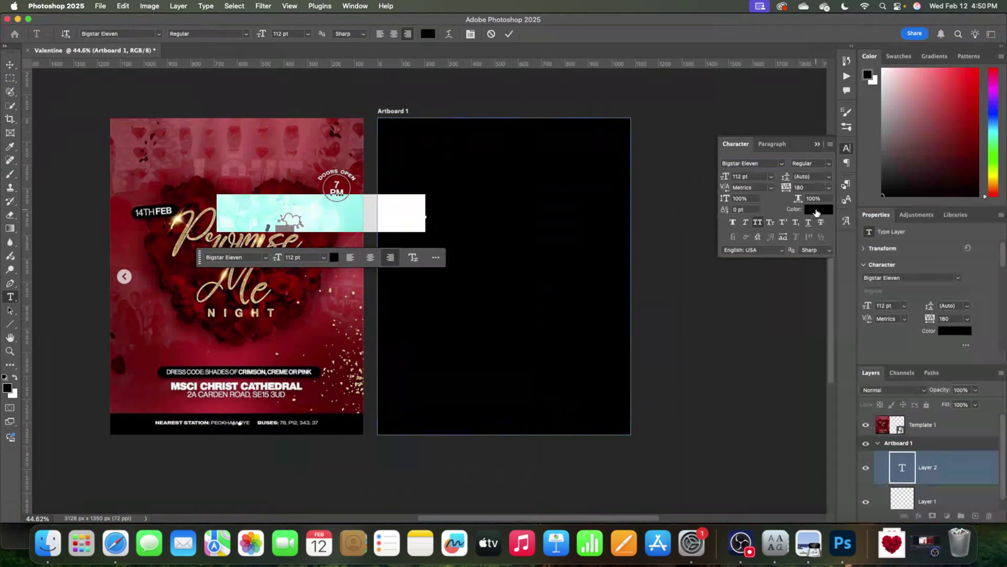
Step: Format the placeholder text as white Arial Bold with its tracking set to -120
{"action": "left_click", "coordinate": [816, 212]}
{"action": "left_click_drag", "start_coordinate": [736, 261], "coordinate": [707, 242]}
{"action": "left_click", "coordinate": [987, 255]}
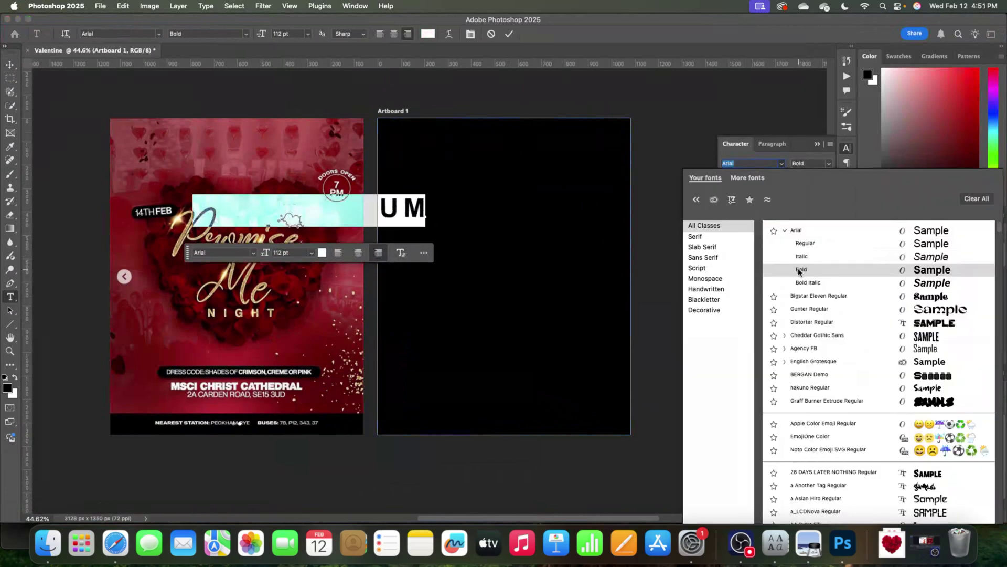
{"action": "left_click", "coordinate": [799, 270]}
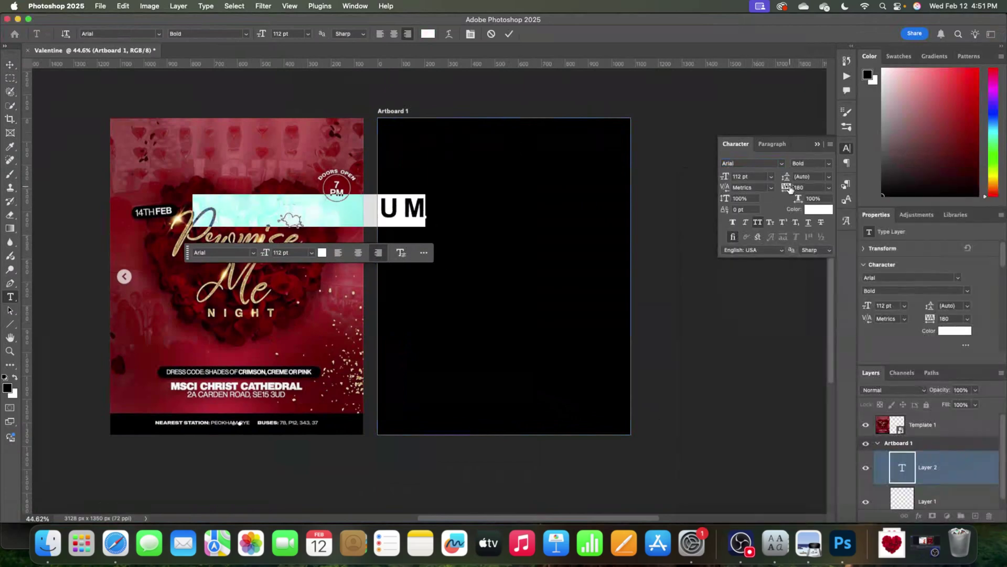
{"action": "left_click_drag", "start_coordinate": [790, 189], "coordinate": [782, 189]}
{"action": "left_click", "coordinate": [506, 34]}
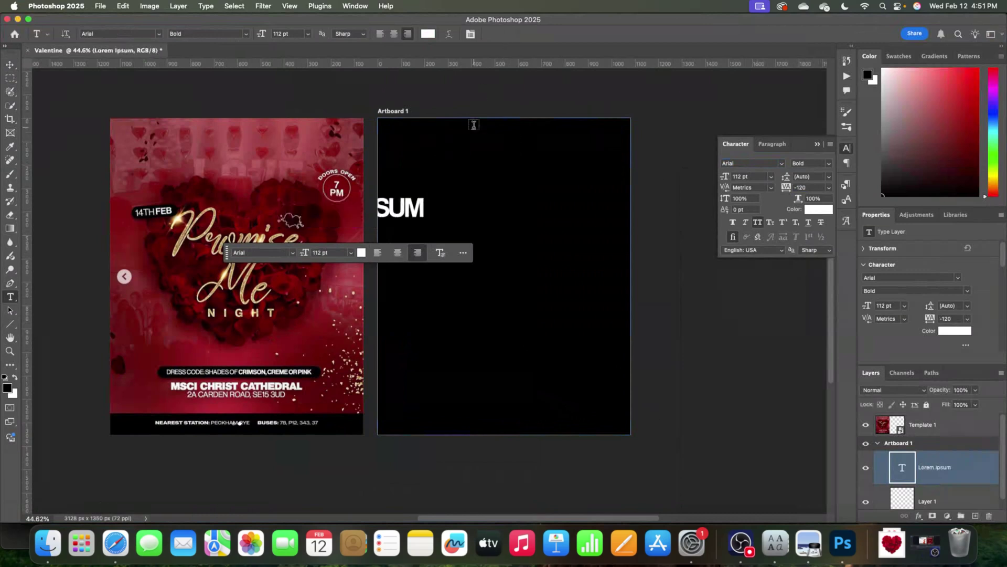
Step: Move the placeholder text to the upper part of the black artboard and set its tracking to -60
{"action": "key", "text": "v"}
{"action": "left_click_drag", "start_coordinate": [414, 213], "coordinate": [549, 224]}
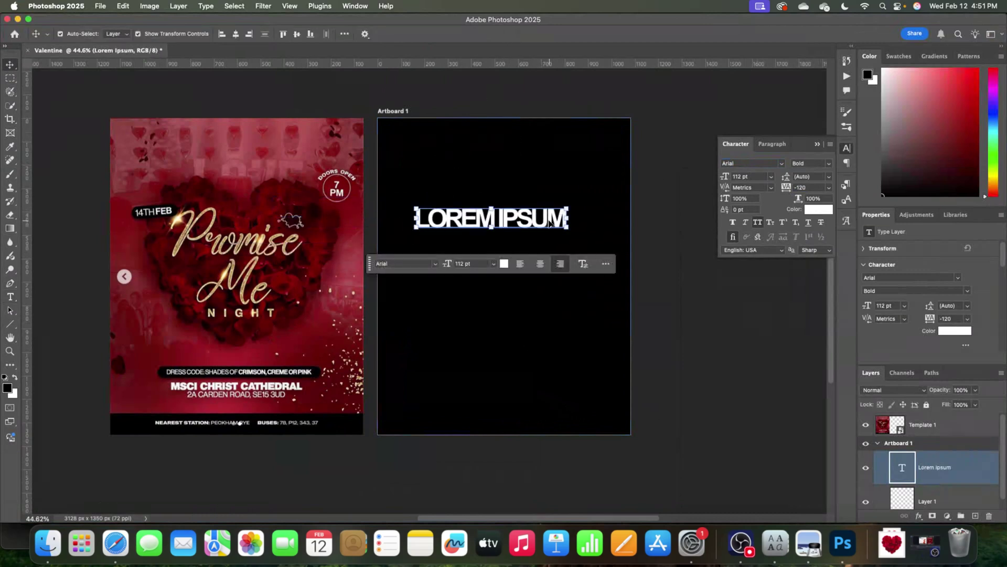
{"action": "left_click_drag", "start_coordinate": [789, 189], "coordinate": [790, 190]}
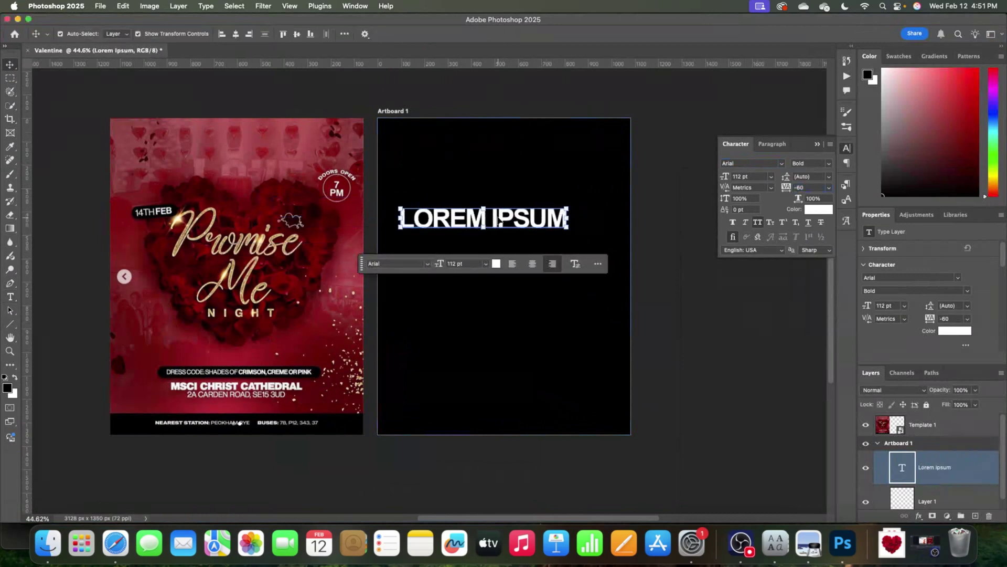
{"action": "left_click_drag", "start_coordinate": [499, 223], "coordinate": [521, 196]}
Step: Replace the placeholder text with "14THFEB"
{"action": "double_click", "coordinate": [520, 190]}
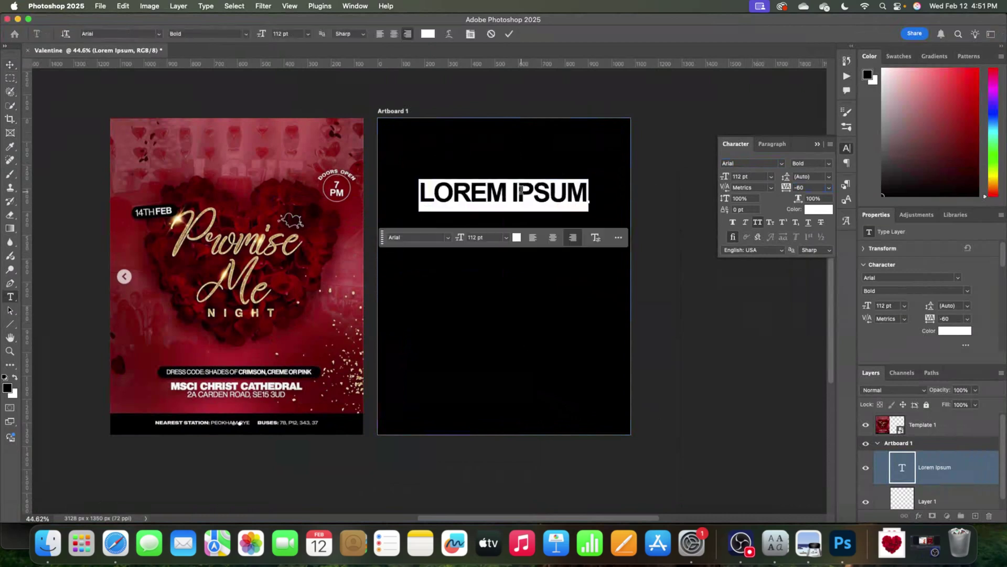
{"action": "type", "text": "14TH"}
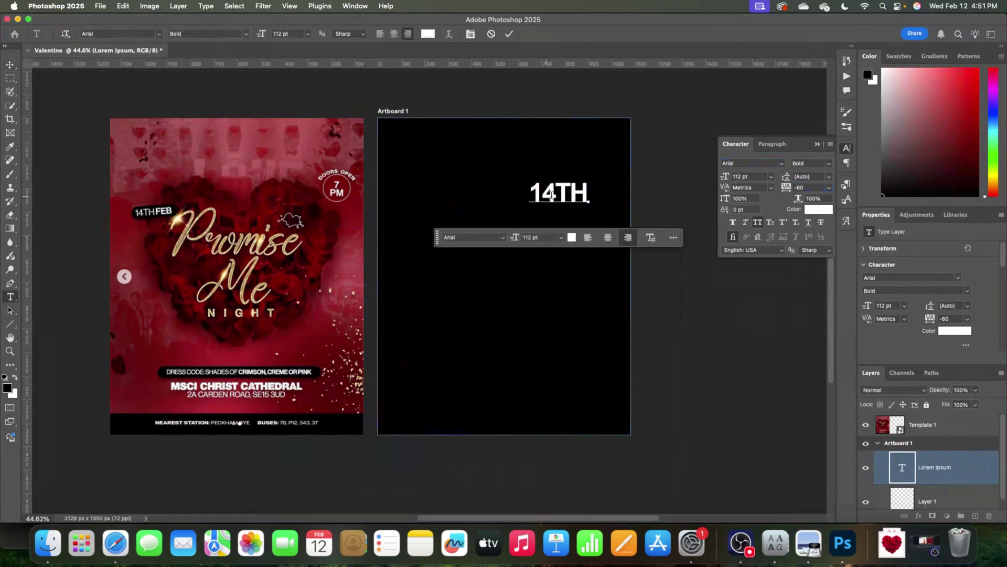
{"action": "type", "text": "FEB"}
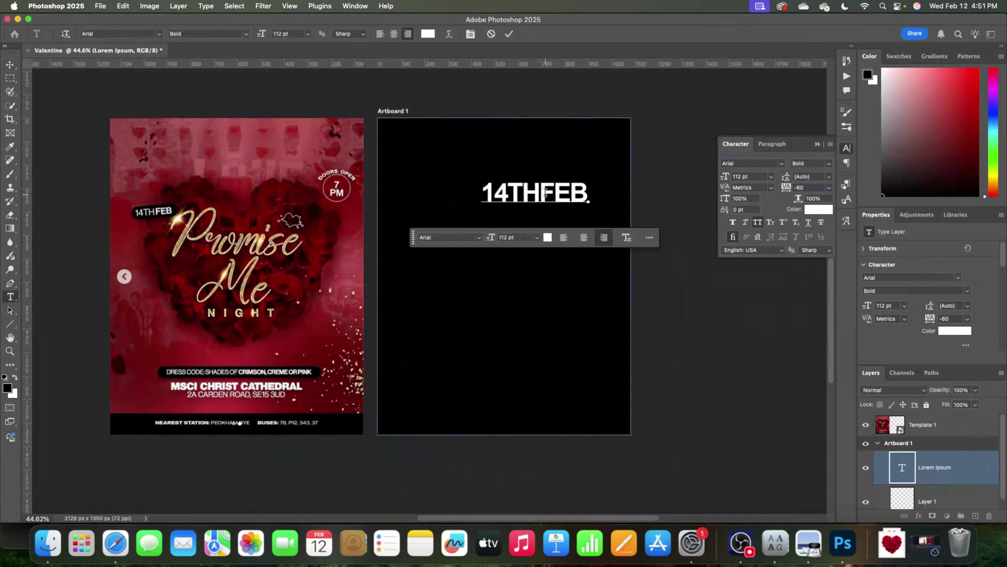
Step: Set only the "14TH" part of the date text to Arial Regular and commit the text edit
{"action": "left_click_drag", "start_coordinate": [540, 194], "coordinate": [428, 180]}
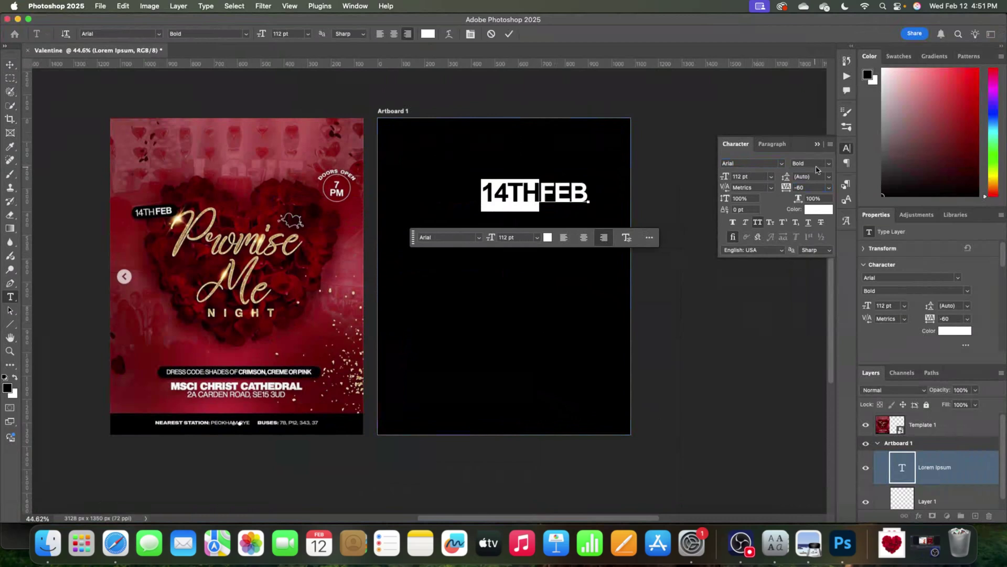
{"action": "left_click", "coordinate": [828, 164]}
{"action": "left_click", "coordinate": [805, 156]}
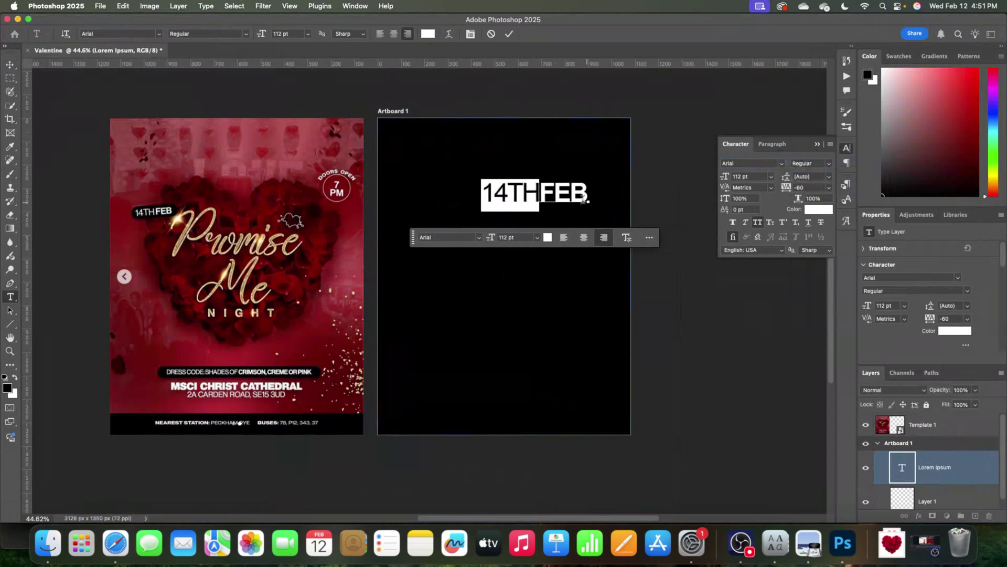
{"action": "left_click", "coordinate": [581, 189]}
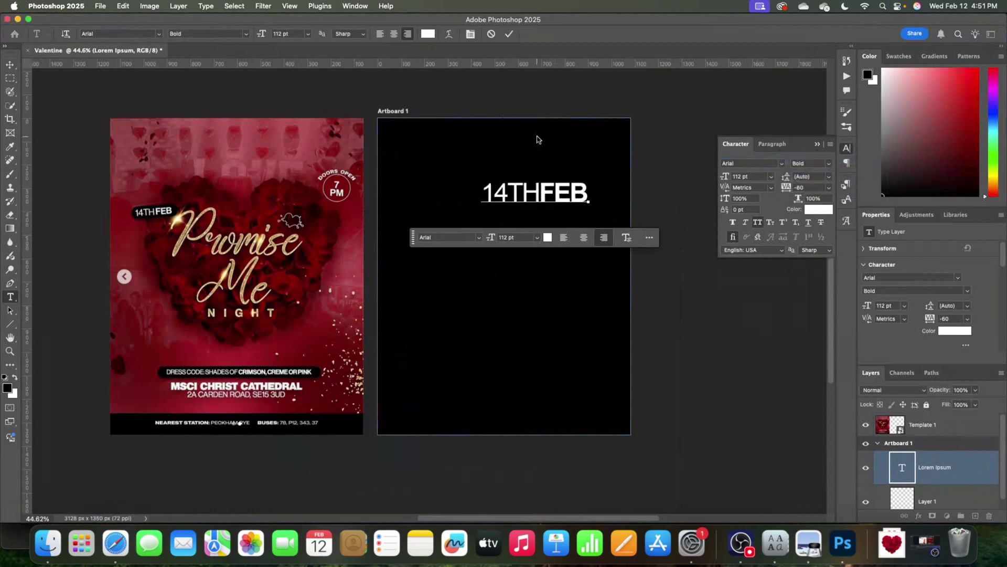
{"action": "left_click", "coordinate": [508, 34]}
Step: Scale the date text down to about 47 pt
{"action": "key", "text": "super+t"}
{"action": "left_click_drag", "start_coordinate": [589, 194], "coordinate": [527, 194]}
{"action": "key", "text": "Return"}
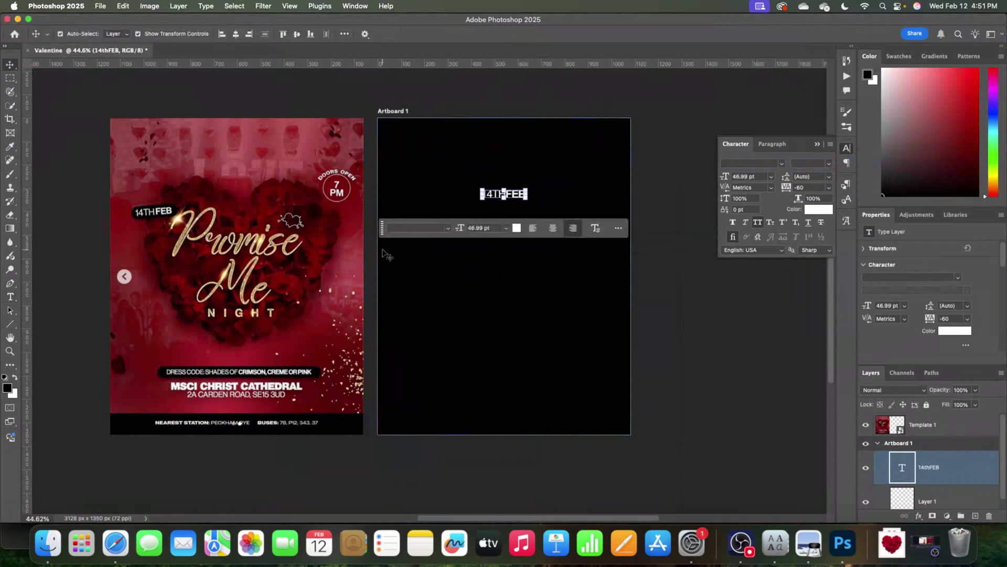
Step: Move the Template 1 flyer image onto the artboard and place its layer beneath the date text
{"action": "left_click", "coordinate": [309, 277]}
{"action": "left_click_drag", "start_coordinate": [309, 277], "coordinate": [570, 279]}
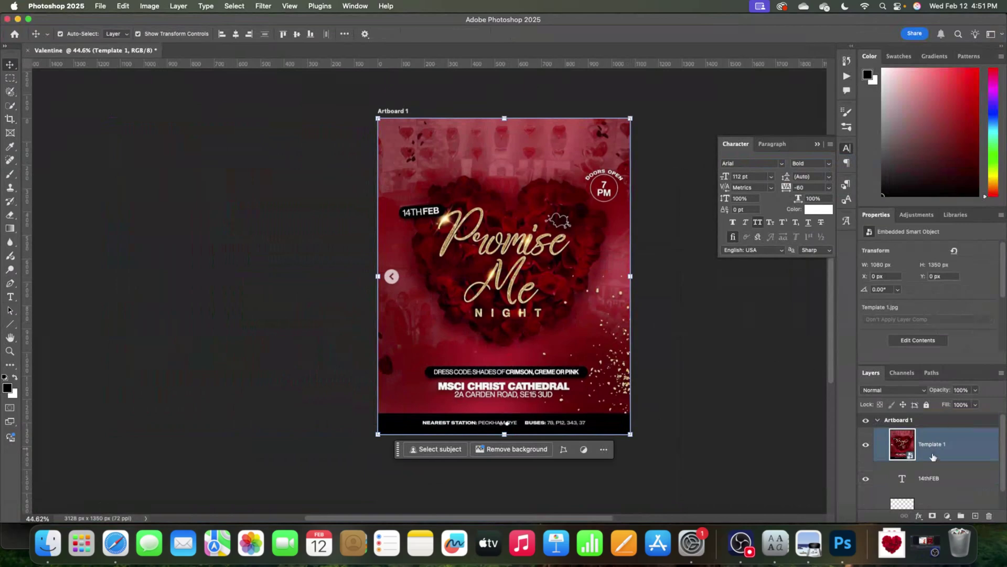
{"action": "left_click_drag", "start_coordinate": [933, 456], "coordinate": [933, 490]}
Step: Align the date text with the template's 14TH FEB label, scaling it to about 88% and rotating it about -4.4°
{"action": "left_click", "coordinate": [478, 197]}
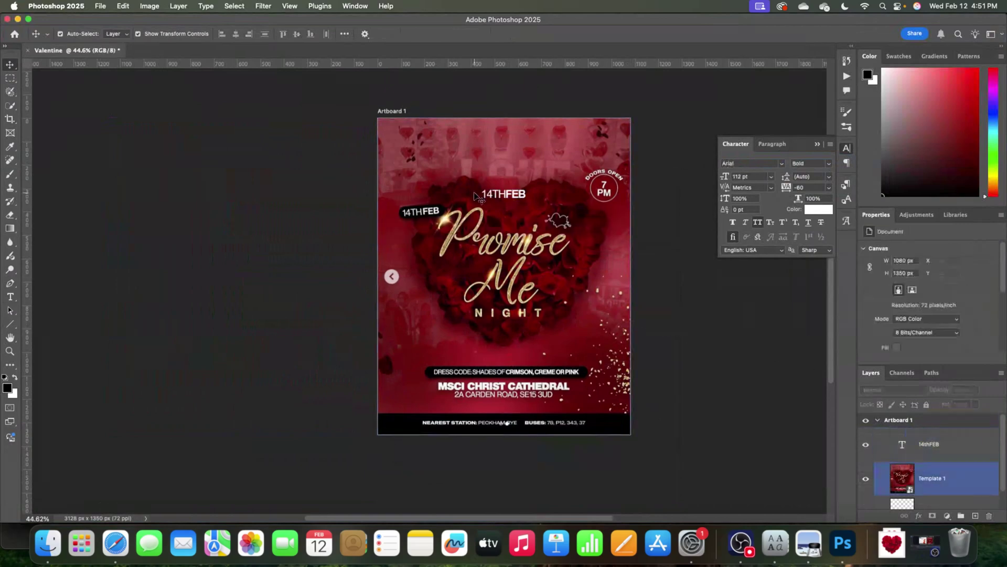
{"action": "scroll", "coordinate": [475, 196], "scroll_direction": "up", "scroll_amount": 5}
{"action": "left_click_drag", "start_coordinate": [593, 189], "coordinate": [399, 246]}
{"action": "key", "text": "super+t"}
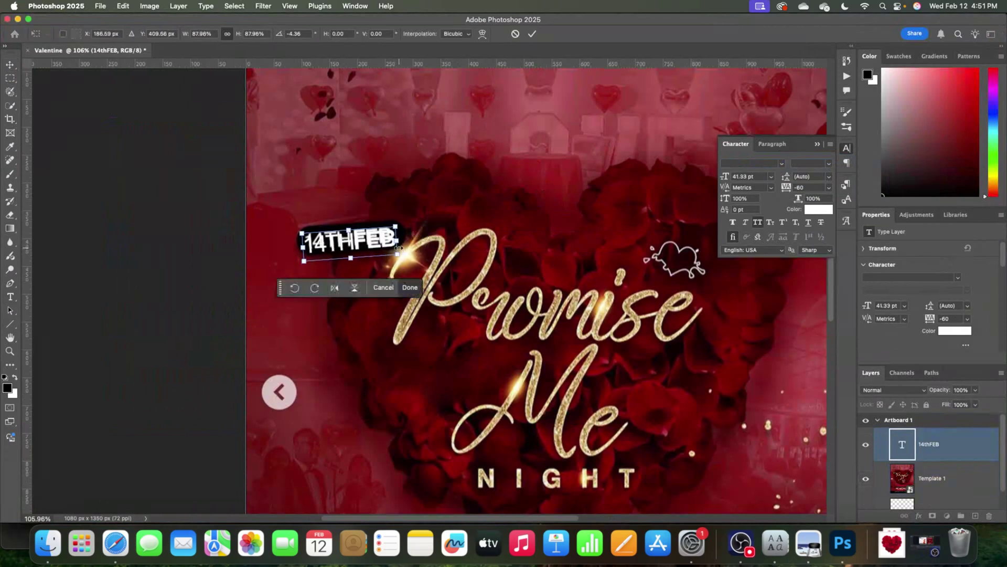
{"action": "key", "text": "Return"}
Step: Draw a rectangle about 198 by 51 px over the template's date label
{"action": "left_click", "coordinate": [506, 259]}
{"action": "scroll", "coordinate": [508, 259], "scroll_direction": "down", "scroll_amount": 3}
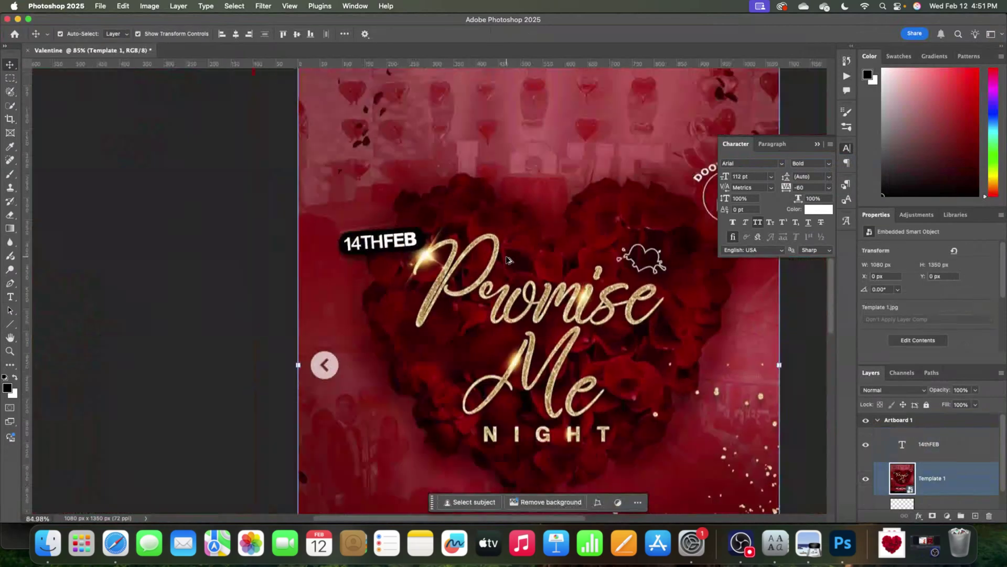
{"action": "left_click", "coordinate": [270, 307]}
{"action": "scroll", "coordinate": [263, 320], "scroll_direction": "up", "scroll_amount": 1}
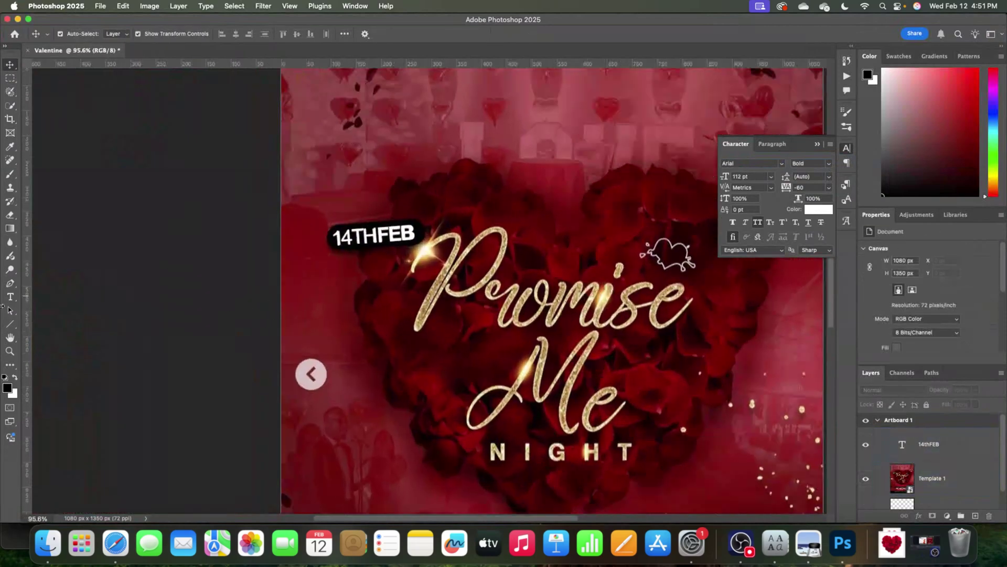
{"action": "left_click", "coordinate": [10, 324]}
{"action": "left_click", "coordinate": [50, 321]}
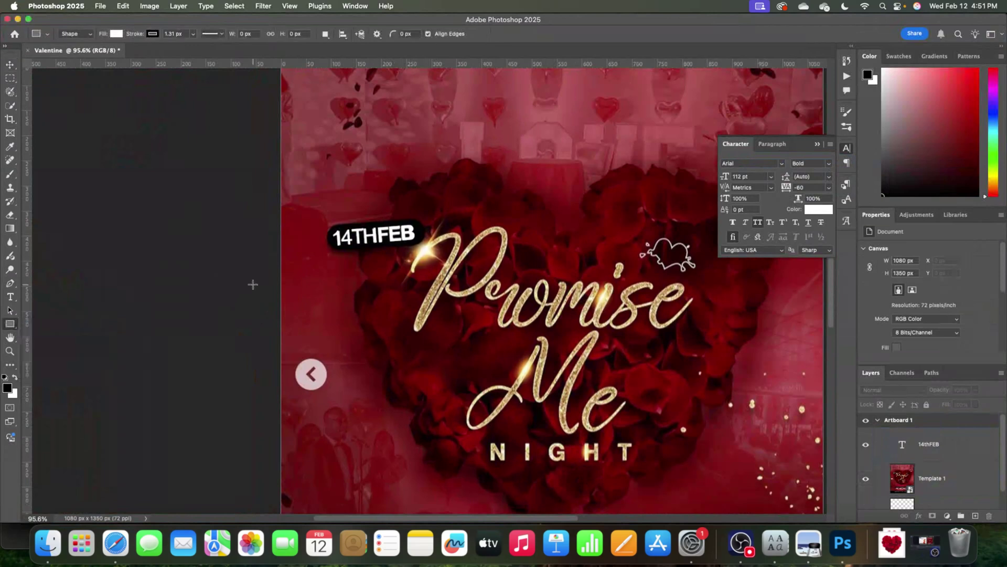
{"action": "left_click_drag", "start_coordinate": [327, 224], "coordinate": [427, 251]}
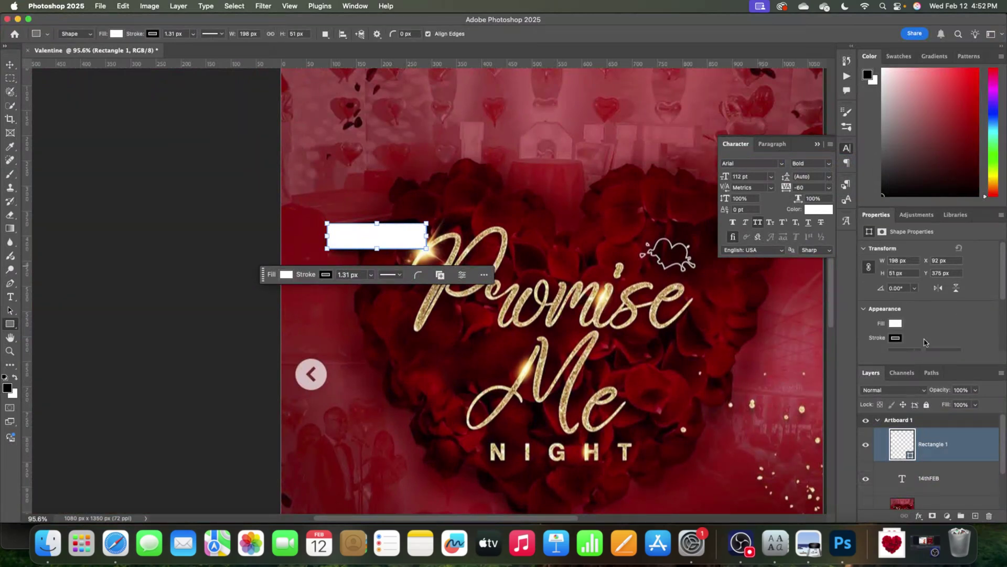
Step: Remove the rectangle's stroke and fill it with black
{"action": "left_click", "coordinate": [896, 338]}
{"action": "left_click", "coordinate": [866, 343]}
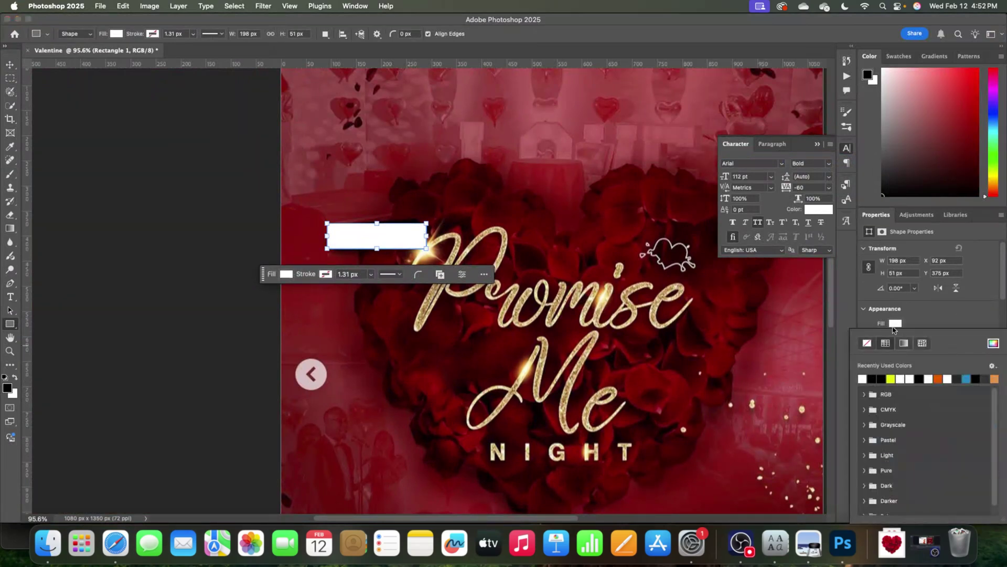
{"action": "left_click", "coordinate": [898, 328]}
{"action": "left_click", "coordinate": [896, 327]}
{"action": "left_click", "coordinate": [873, 377]}
{"action": "left_click", "coordinate": [937, 319]}
Step: Round the rectangle's corners to 25.5 px and place its layer beneath the date text
{"action": "scroll", "coordinate": [918, 314], "scroll_direction": "down", "scroll_amount": 3}
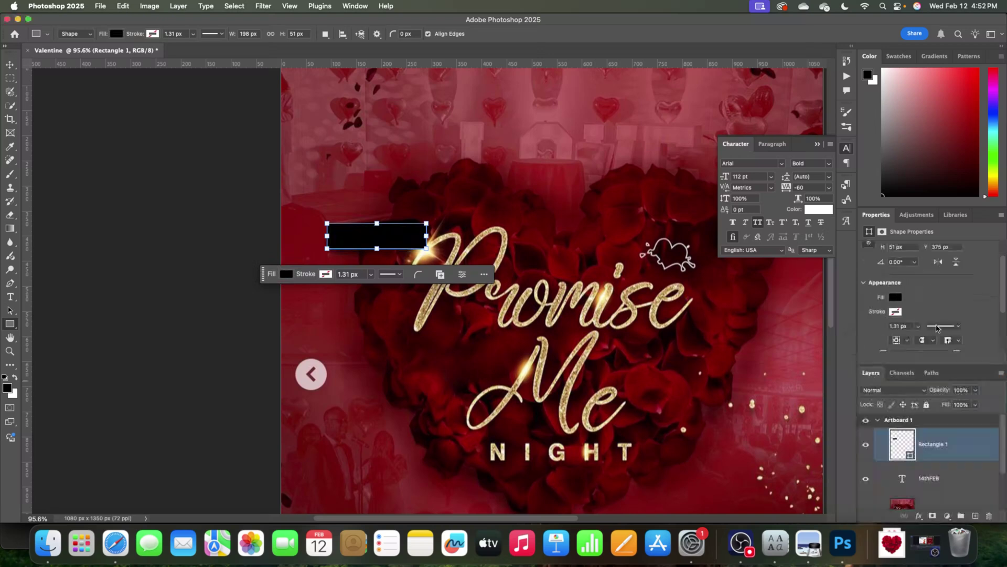
{"action": "left_click_drag", "start_coordinate": [884, 326], "coordinate": [938, 325]}
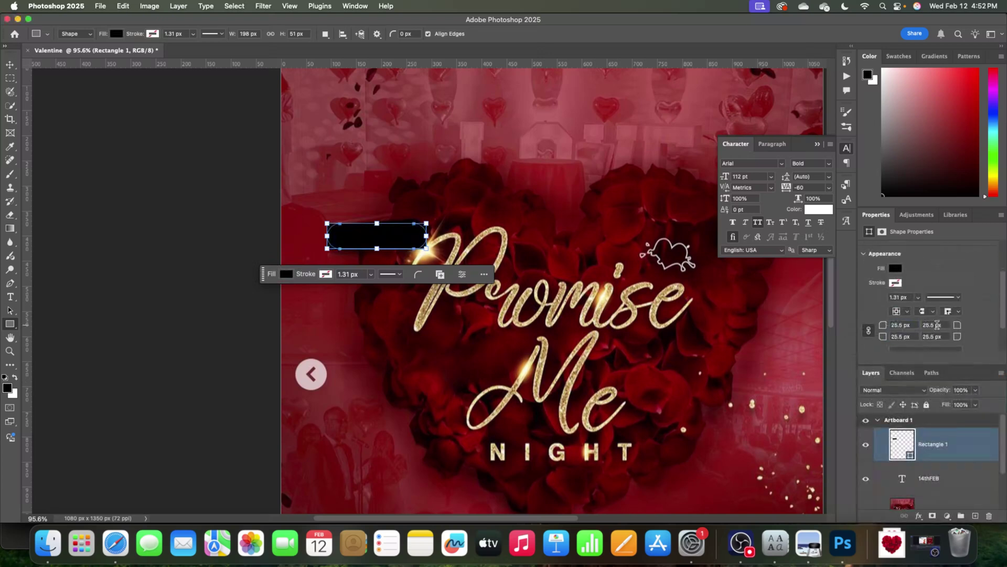
{"action": "key", "text": "v"}
{"action": "left_click_drag", "start_coordinate": [932, 444], "coordinate": [948, 482]}
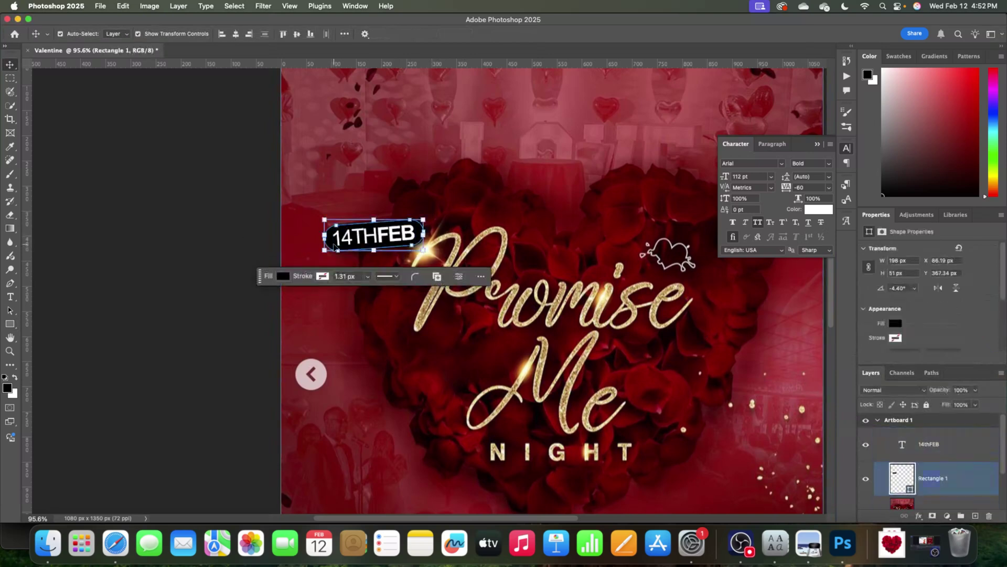
Step: Resize the black rounded rectangle to cover the template's date label and rotate it about -4.3°
{"action": "left_click", "coordinate": [424, 250]}
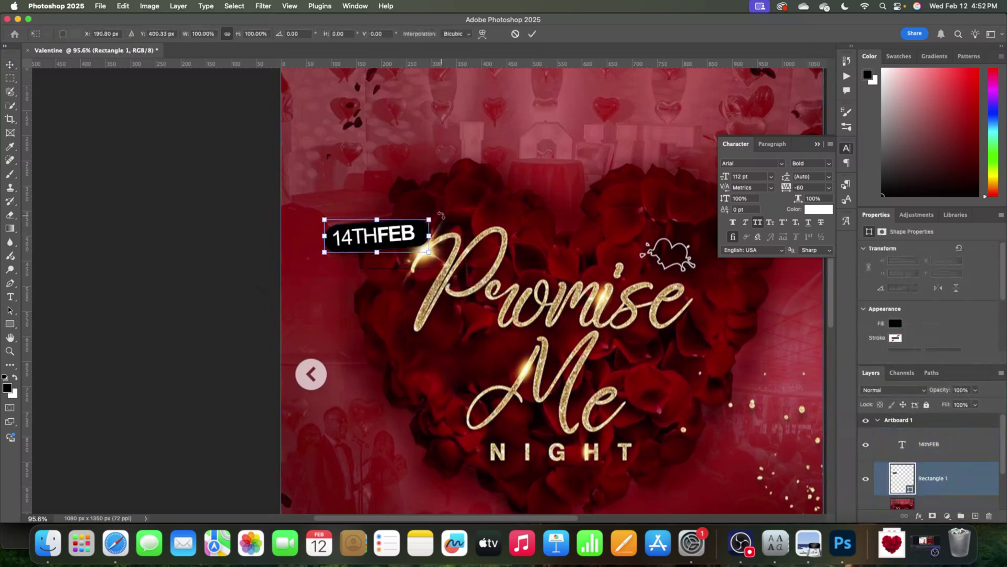
{"action": "mouse_move", "coordinate": [441, 216]}
{"action": "left_mouse_down"}
{"action": "mouse_move", "coordinate": [439, 236]}
{"action": "mouse_move", "coordinate": [441, 208]}
{"action": "left_mouse_up"}
{"action": "key", "text": "Return"}
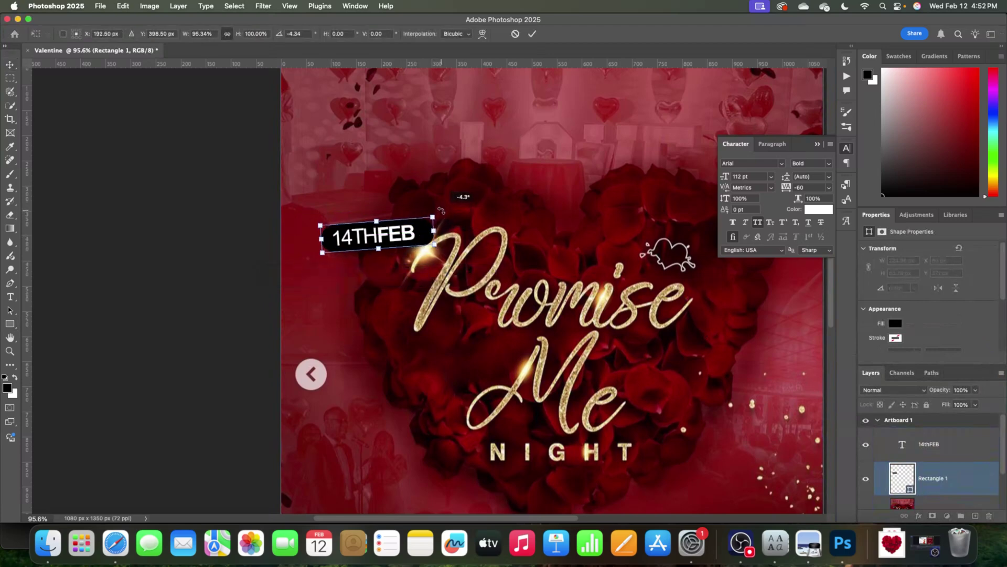
{"action": "key", "text": "Return"}
Step: Reduce the date text to about 37 pt and reposition it centrally within the black rounded rectangle
{"action": "left_click", "coordinate": [204, 207]}
{"action": "left_click", "coordinate": [499, 379]}
{"action": "left_click", "coordinate": [268, 333]}
{"action": "key", "text": "super+minus"}
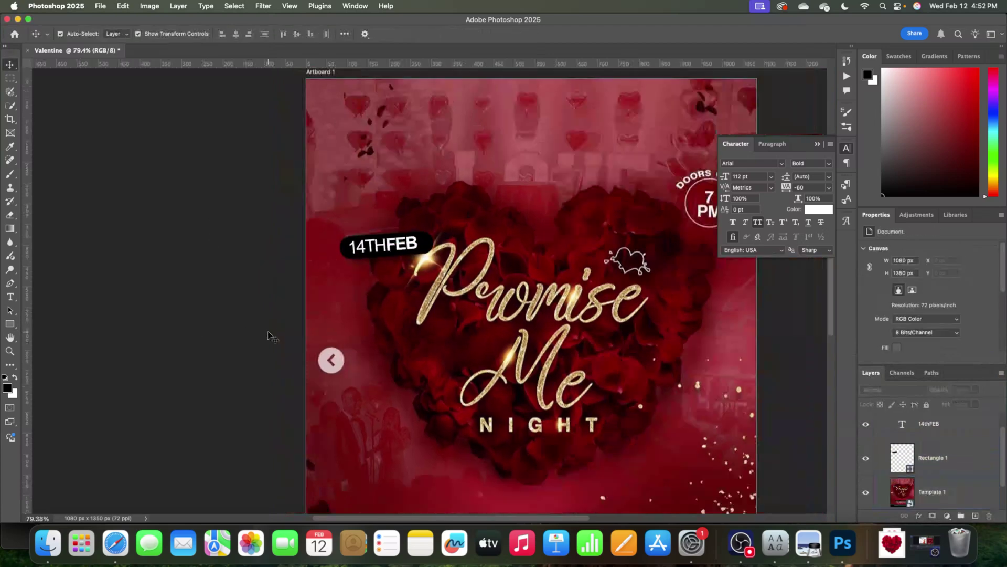
{"action": "key", "text": "super+minus"}
{"action": "left_click", "coordinate": [341, 364]}
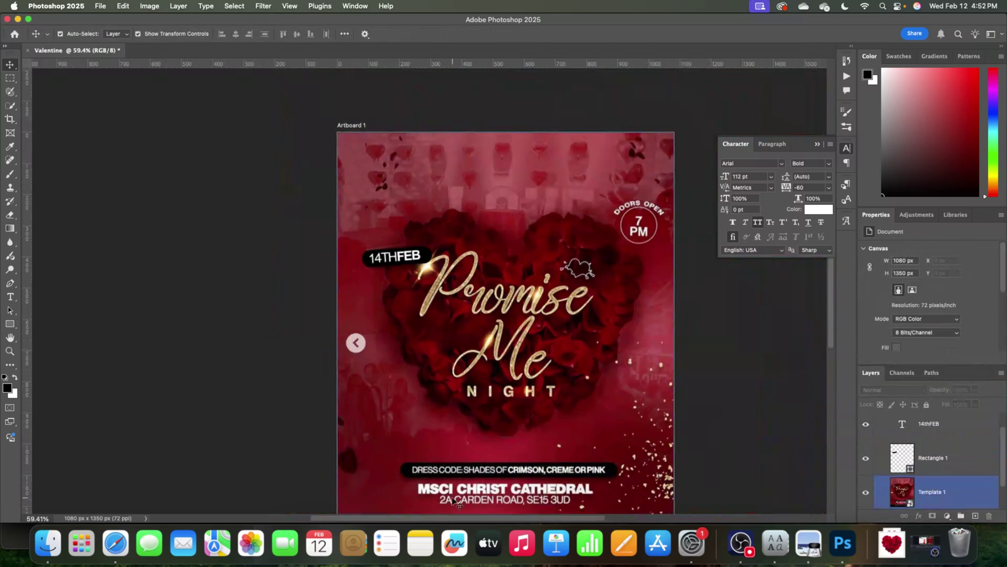
{"action": "left_click_drag", "start_coordinate": [462, 520], "coordinate": [509, 519]}
{"action": "left_click", "coordinate": [273, 256]}
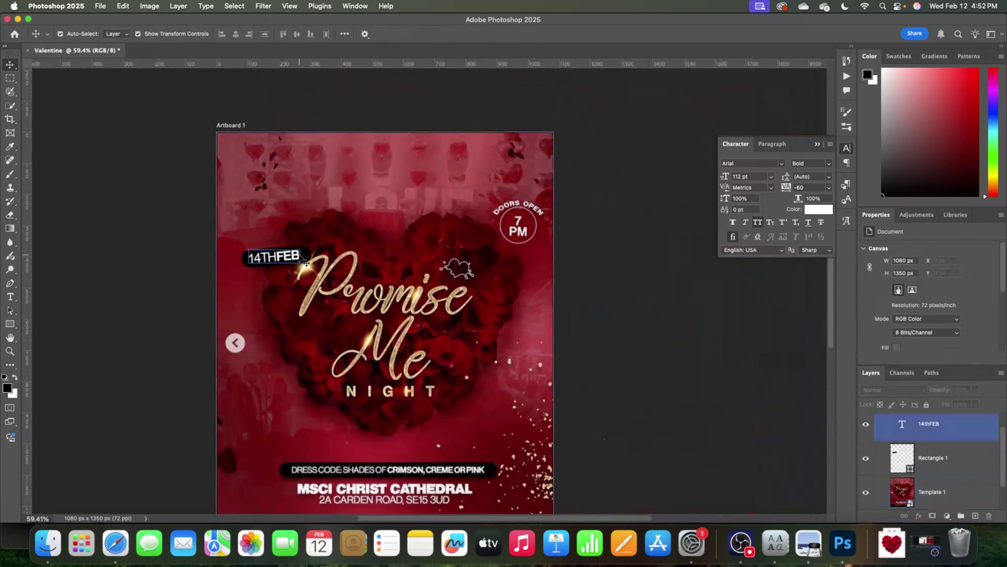
{"action": "left_click", "coordinate": [300, 256], "text": "shift"}
{"action": "left_click_drag", "start_coordinate": [300, 258], "coordinate": [295, 262]}
{"action": "key", "text": "Return"}
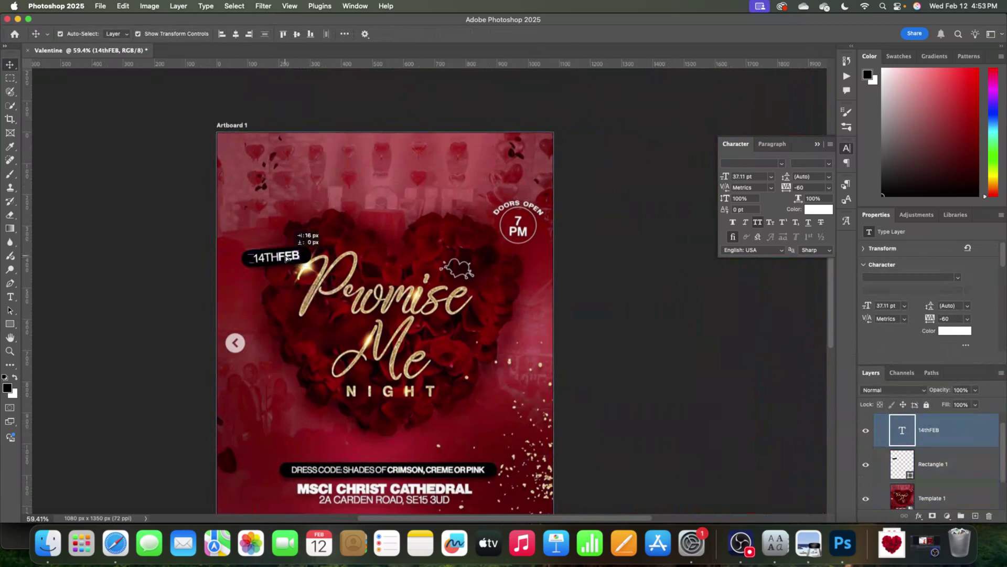
{"action": "left_click", "coordinate": [566, 281]}
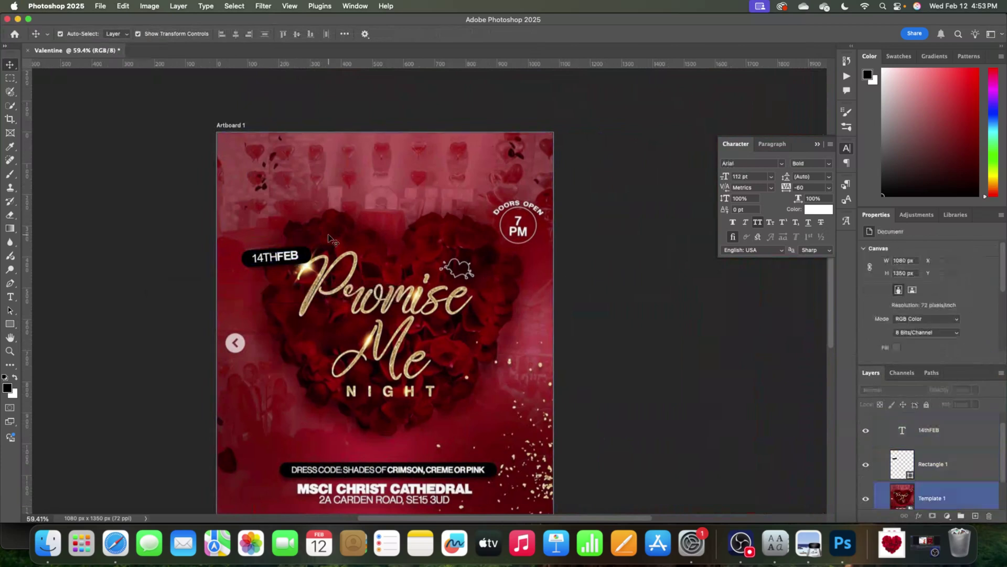
{"action": "left_click", "coordinate": [287, 261]}
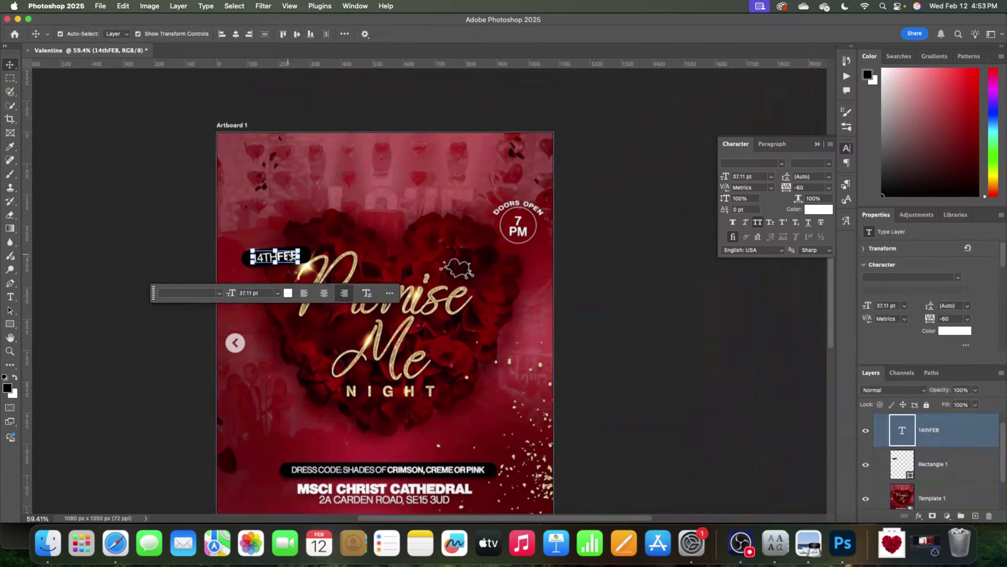
{"action": "left_click_drag", "start_coordinate": [289, 257], "coordinate": [460, 193]}
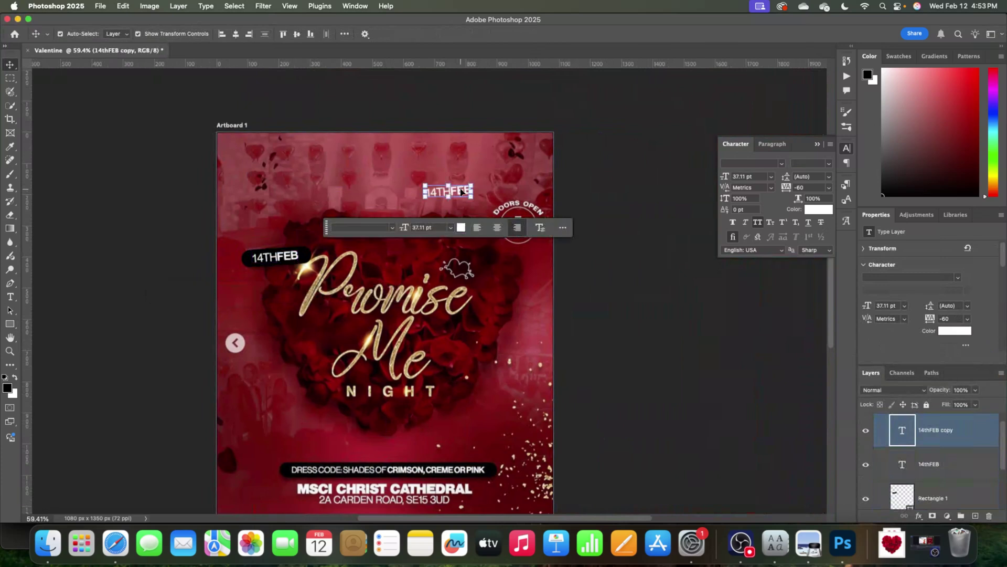
{"action": "key", "text": "super+z"}
Step: Add a new white Lorem Ipsum placeholder text and move it to the upper middle of the flyer
{"action": "key", "text": "t"}
{"action": "left_click", "coordinate": [349, 186]}
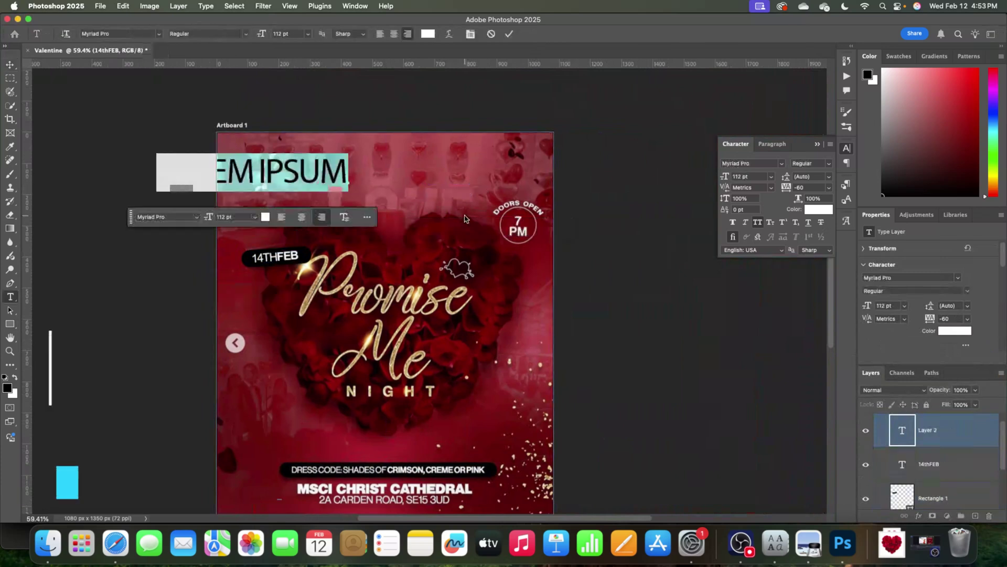
{"action": "left_click", "coordinate": [509, 33]}
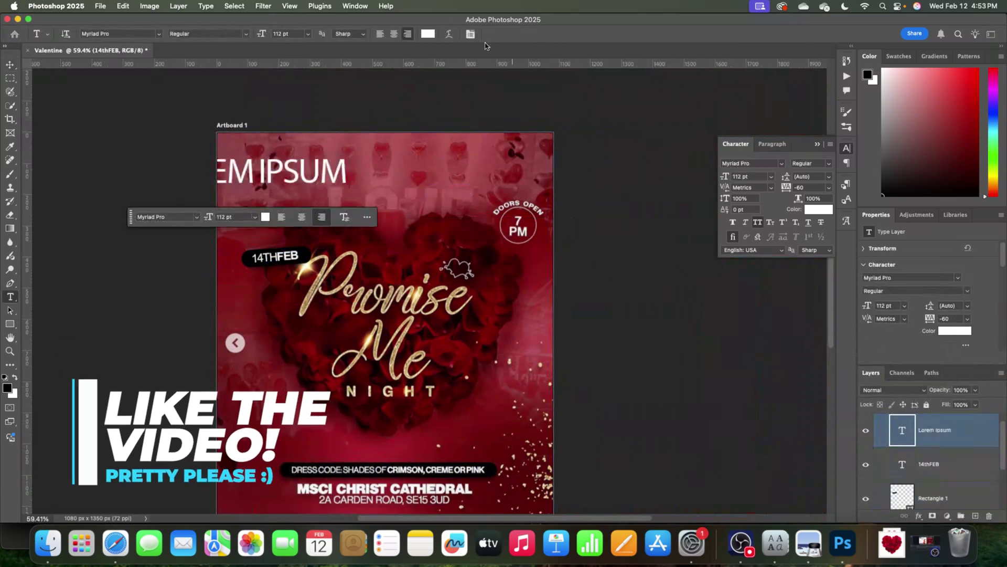
{"action": "key", "text": "v"}
{"action": "left_click_drag", "start_coordinate": [278, 177], "coordinate": [387, 191]}
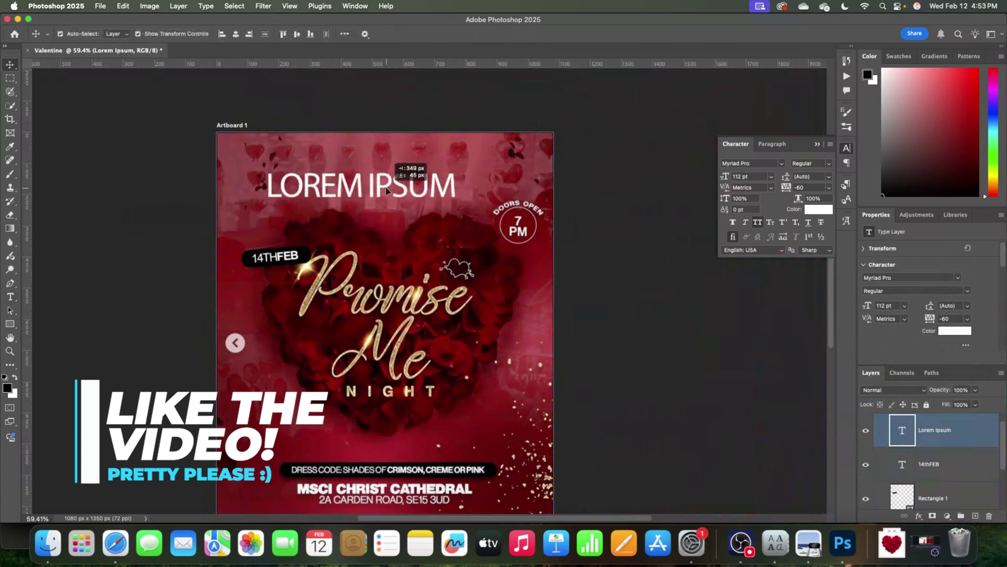
Step: Replace the Lorem Ipsum placeholder text with "7" and "PM" on two separate lines
{"action": "double_click", "coordinate": [386, 189]}
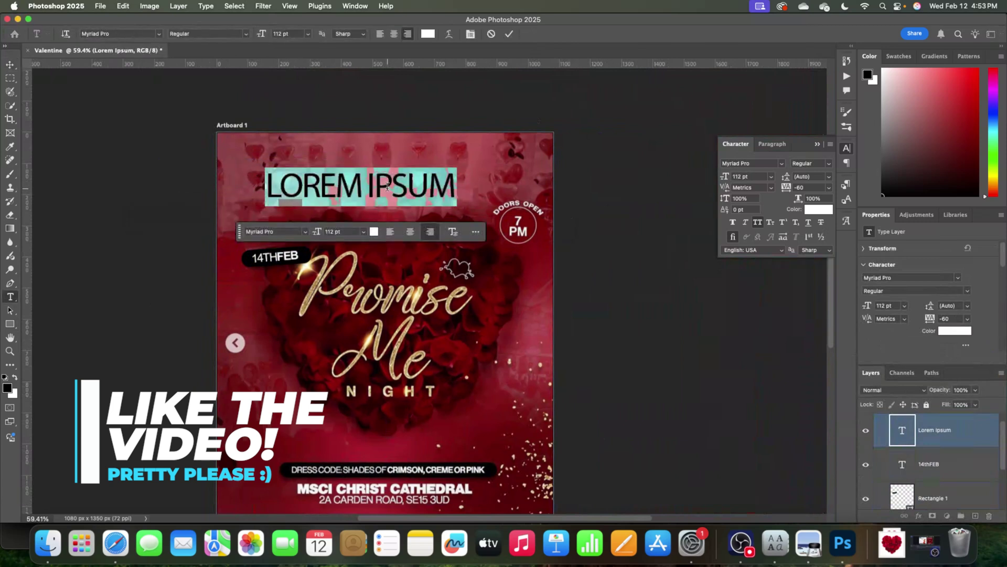
{"action": "type", "text": "7"}
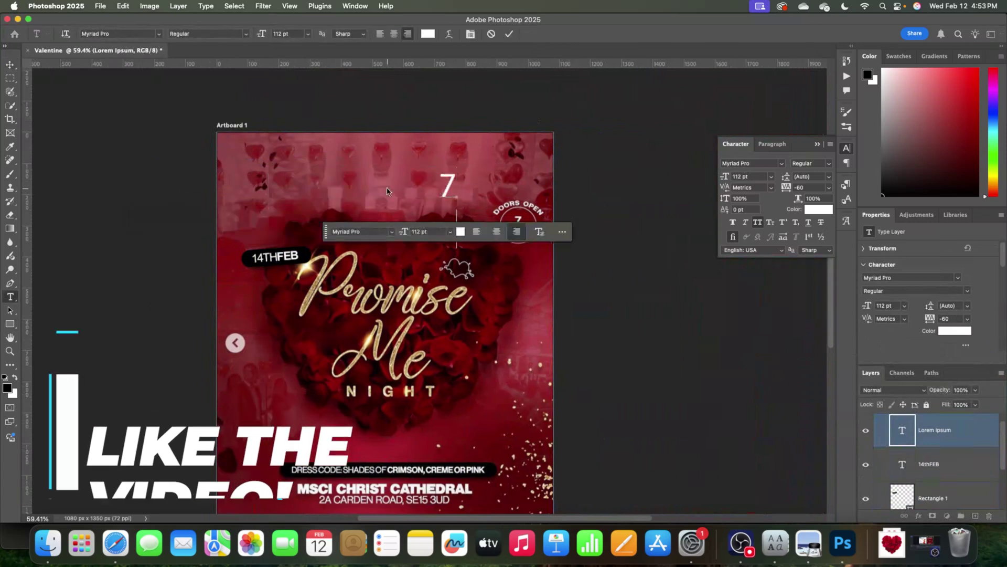
{"action": "key", "text": "Return"}
{"action": "type", "text": "PM"}
Step: Centre-align the two-line 7 PM text in Bold with its leading tightened to 91 pt
{"action": "left_click_drag", "start_coordinate": [456, 242], "coordinate": [443, 177]}
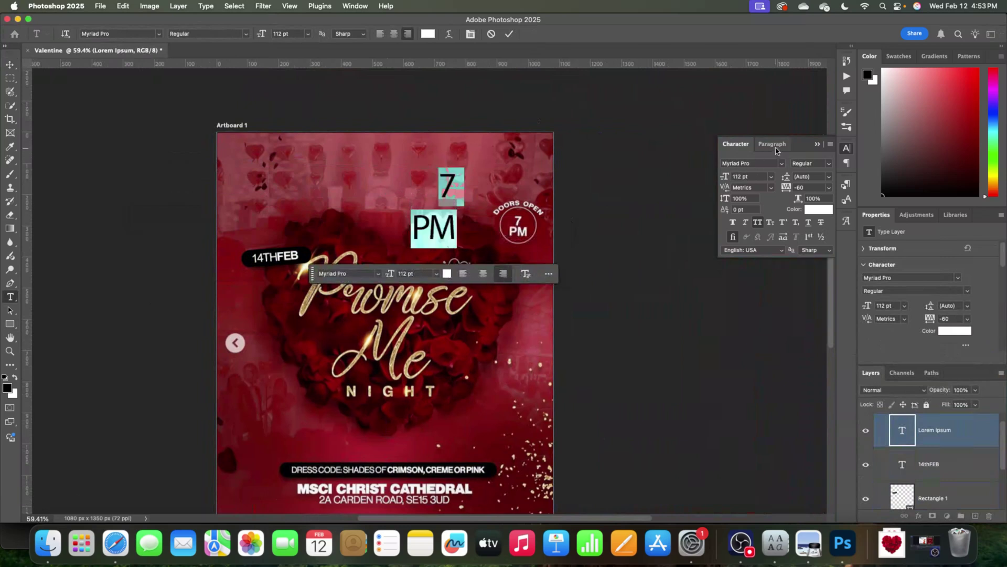
{"action": "left_click", "coordinate": [772, 145]}
{"action": "left_click", "coordinate": [741, 162]}
{"action": "left_click", "coordinate": [736, 144]}
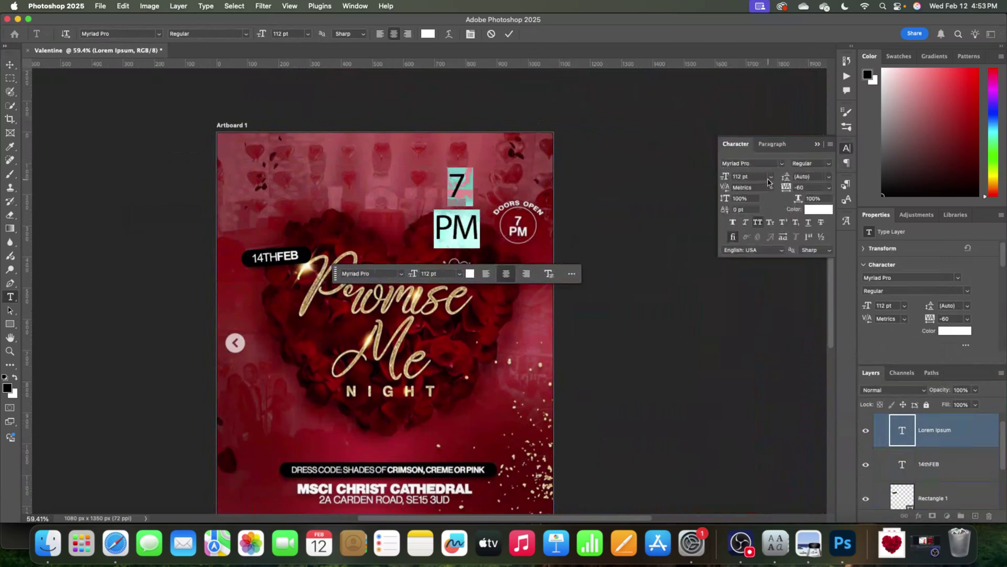
{"action": "left_click", "coordinate": [831, 167]}
{"action": "left_click", "coordinate": [835, 177]}
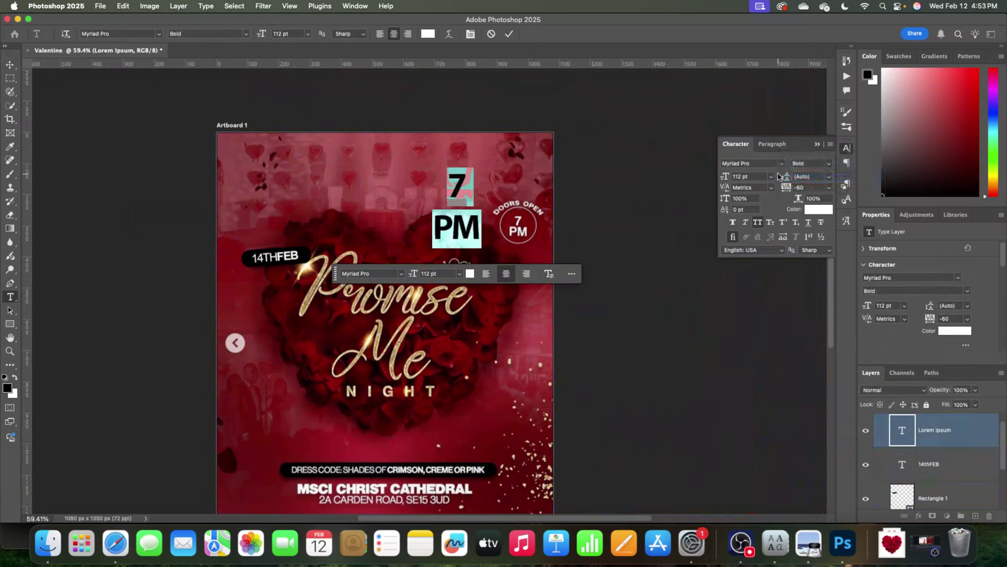
{"action": "left_click_drag", "start_coordinate": [789, 179], "coordinate": [764, 179]}
{"action": "left_click", "coordinate": [509, 34]}
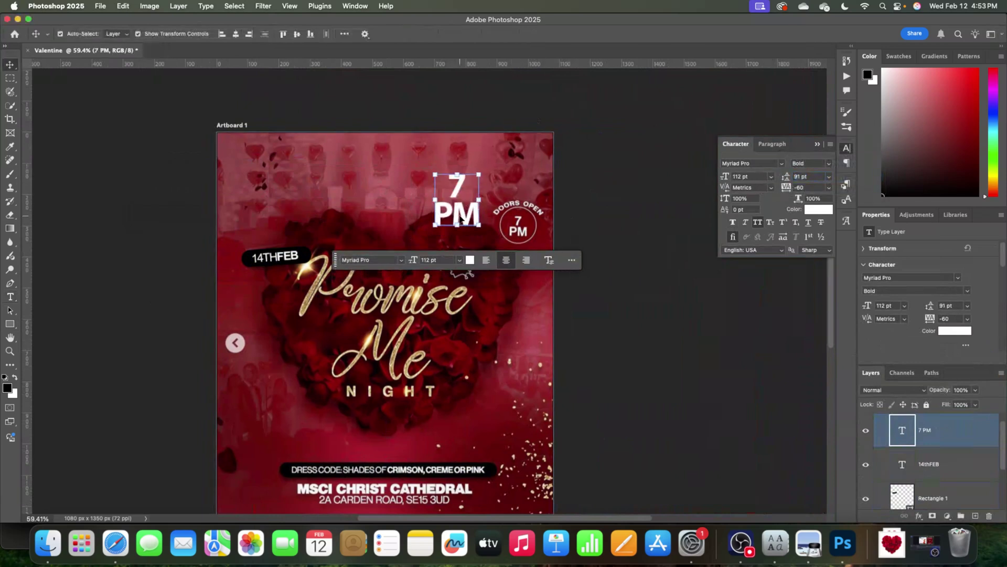
Step: Move the 7 PM text onto the template's Doors Open badge and scale it down to about 42.4%
{"action": "key", "text": "v"}
{"action": "left_click_drag", "start_coordinate": [455, 215], "coordinate": [520, 226]}
{"action": "key", "text": "ctrl+t"}
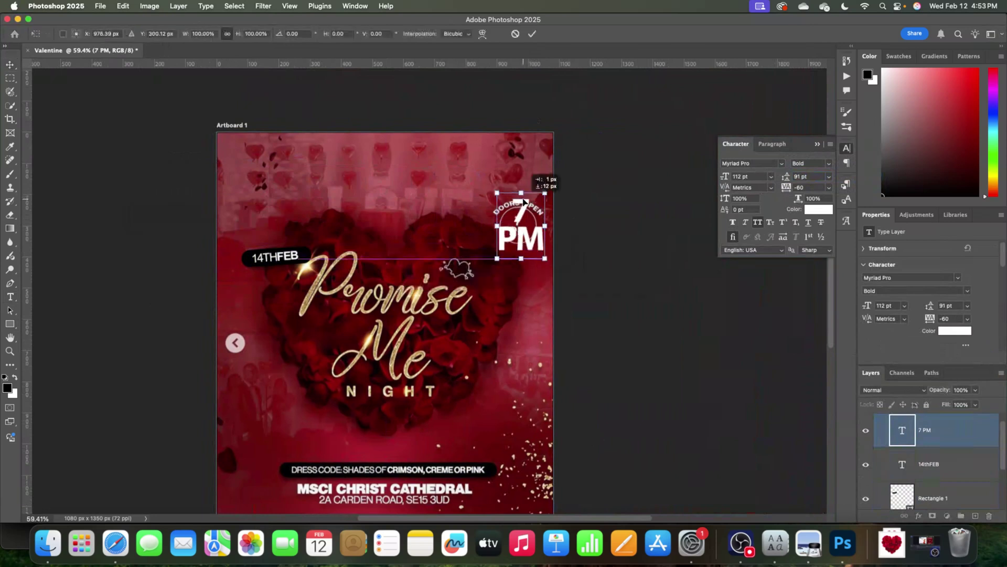
{"action": "left_click_drag", "start_coordinate": [521, 176], "coordinate": [522, 239]}
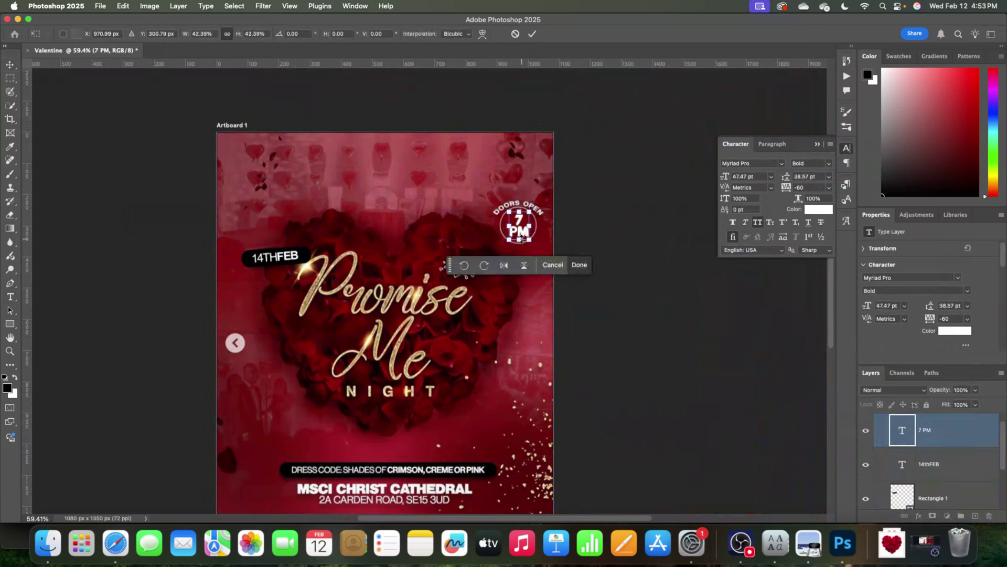
{"action": "key", "text": "Return"}
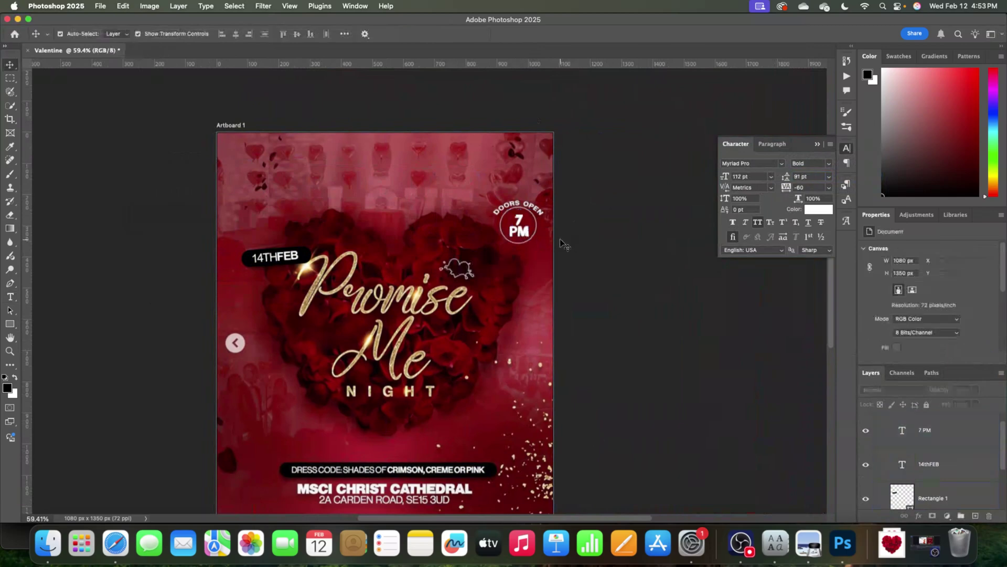
Step: Fine-tune the 7 PM text's position so it sits exactly over the template's 7 PM label
{"action": "scroll", "coordinate": [502, 255], "scroll_direction": "down", "scroll_amount": 1}
{"action": "scroll", "coordinate": [502, 255], "scroll_direction": "up", "scroll_amount": 8}
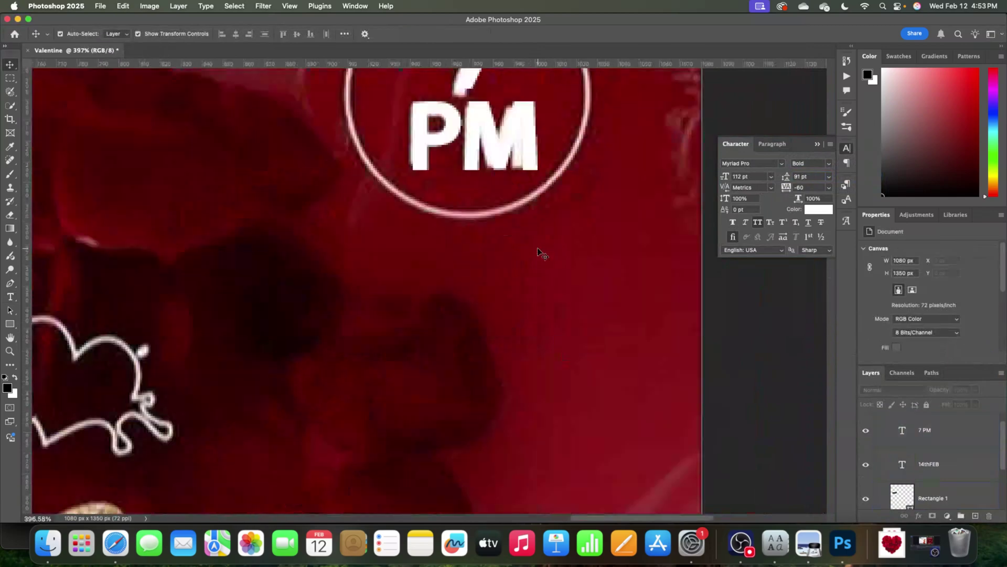
{"action": "scroll", "coordinate": [546, 251], "scroll_direction": "down", "scroll_amount": 4}
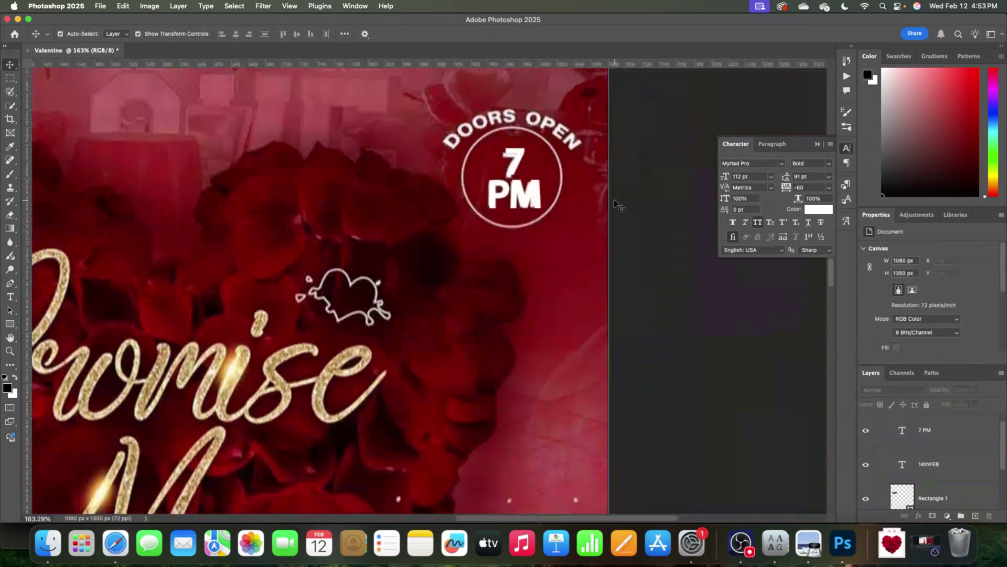
{"action": "left_click_drag", "start_coordinate": [512, 187], "coordinate": [514, 187]}
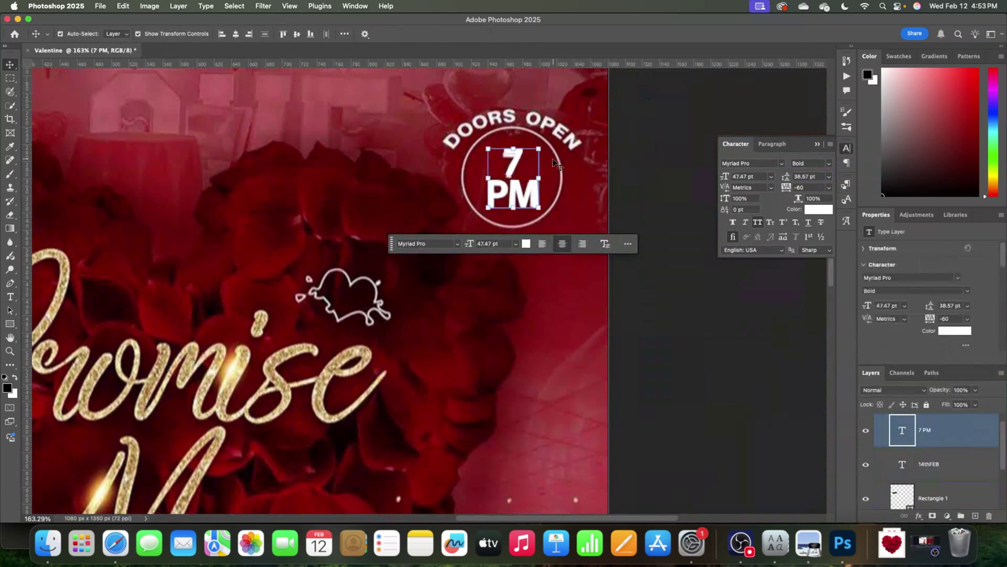
{"action": "left_click", "coordinate": [540, 205]}
Step: Draw a 118 px circle over the template's ring around the 7 PM text and remove its fill
{"action": "left_click_drag", "start_coordinate": [10, 323], "coordinate": [52, 331]}
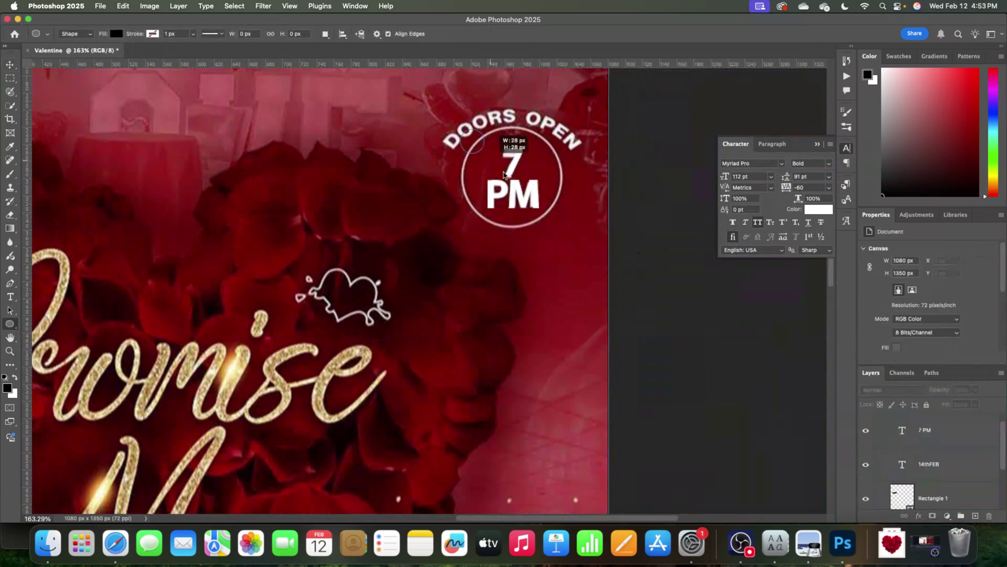
{"action": "left_click_drag", "start_coordinate": [504, 175], "coordinate": [574, 223]}
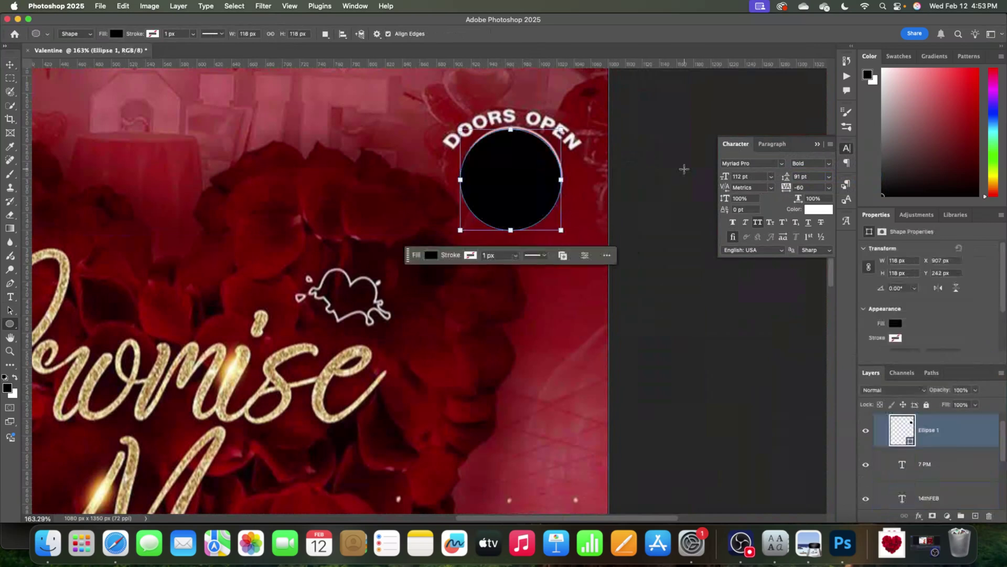
{"action": "left_click", "coordinate": [896, 324]}
{"action": "left_click", "coordinate": [876, 342]}
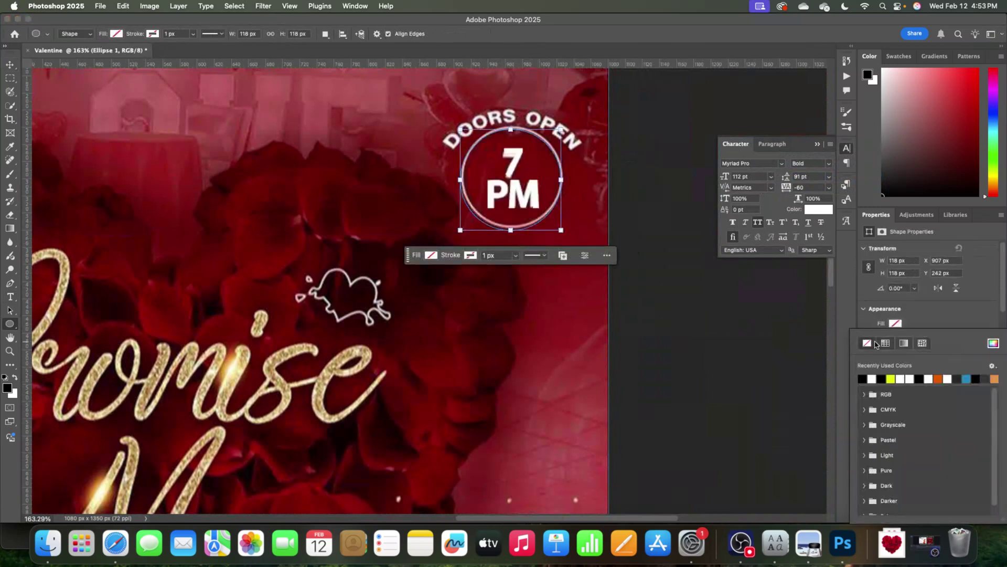
Step: Give the circle around the 7 PM text a white stroke about 2.5 px thick
{"action": "left_click", "coordinate": [922, 319]}
{"action": "left_click", "coordinate": [896, 338]}
{"action": "left_click", "coordinate": [871, 378]}
{"action": "left_click", "coordinate": [927, 328]}
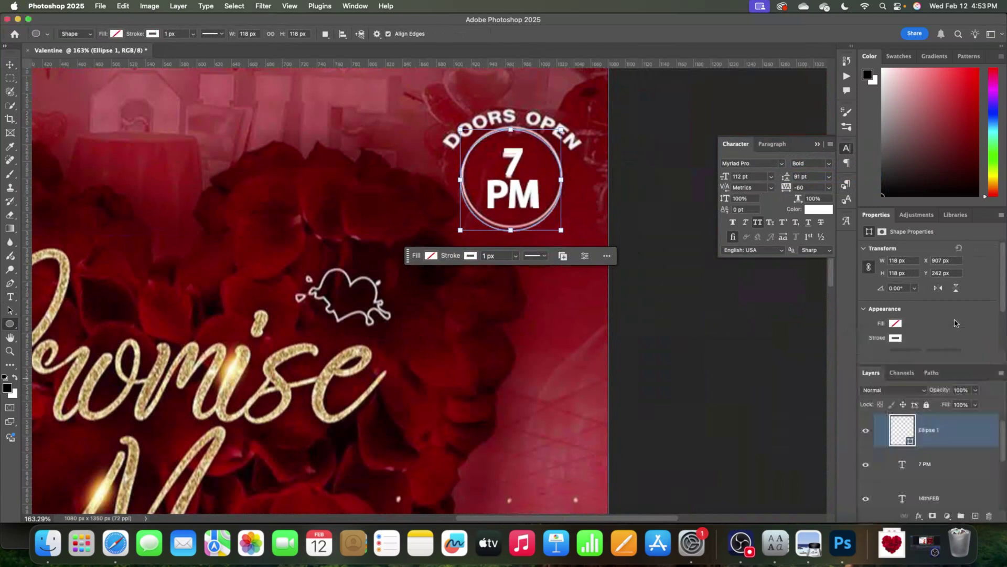
{"action": "scroll", "coordinate": [919, 326], "scroll_direction": "down", "scroll_amount": 3}
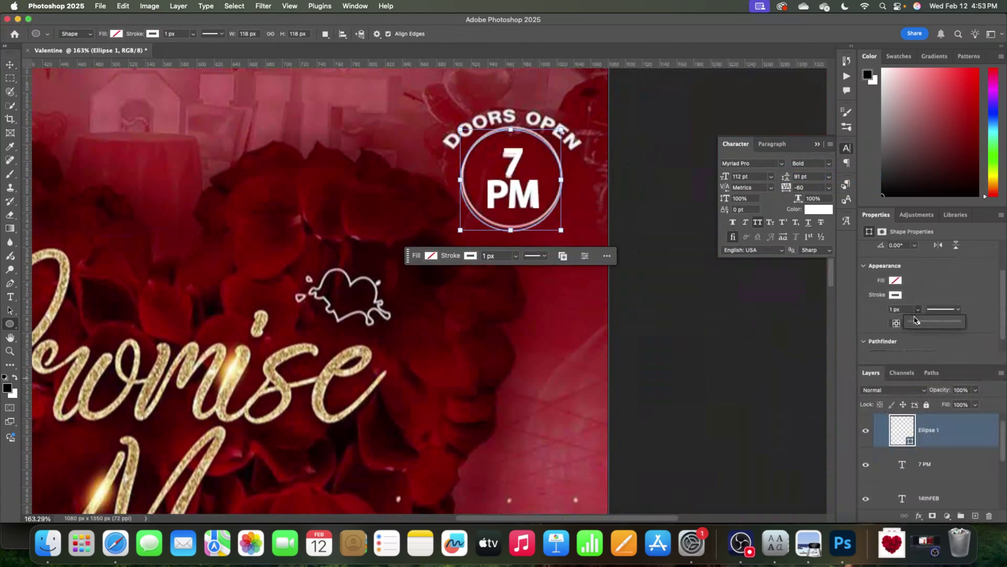
{"action": "left_click_drag", "start_coordinate": [918, 323], "coordinate": [920, 323]}
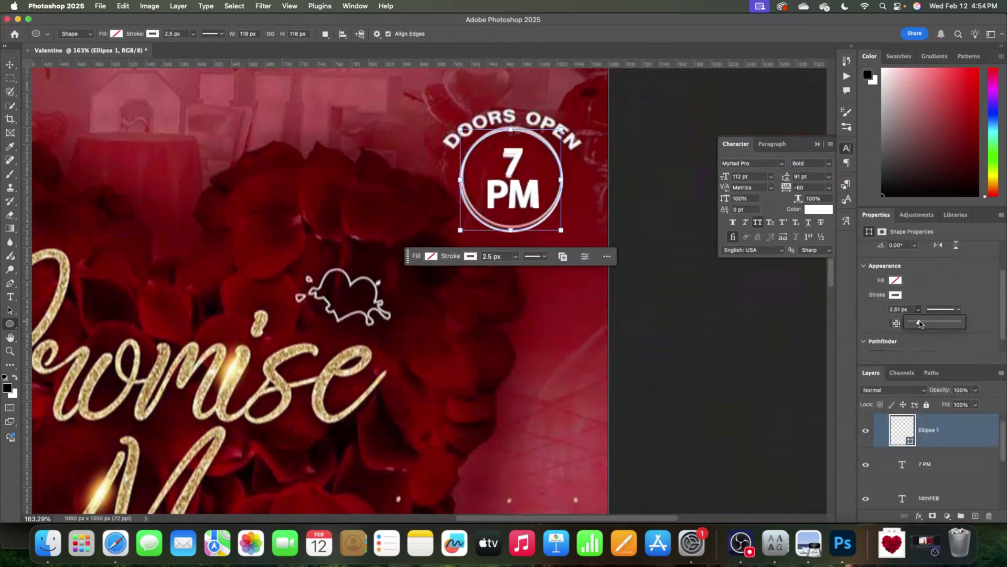
{"action": "key", "text": "v"}
{"action": "left_click", "coordinate": [742, 297]}
Step: Scale the white circle down to about 114 px so it matches the template's ring
{"action": "left_click", "coordinate": [509, 231]}
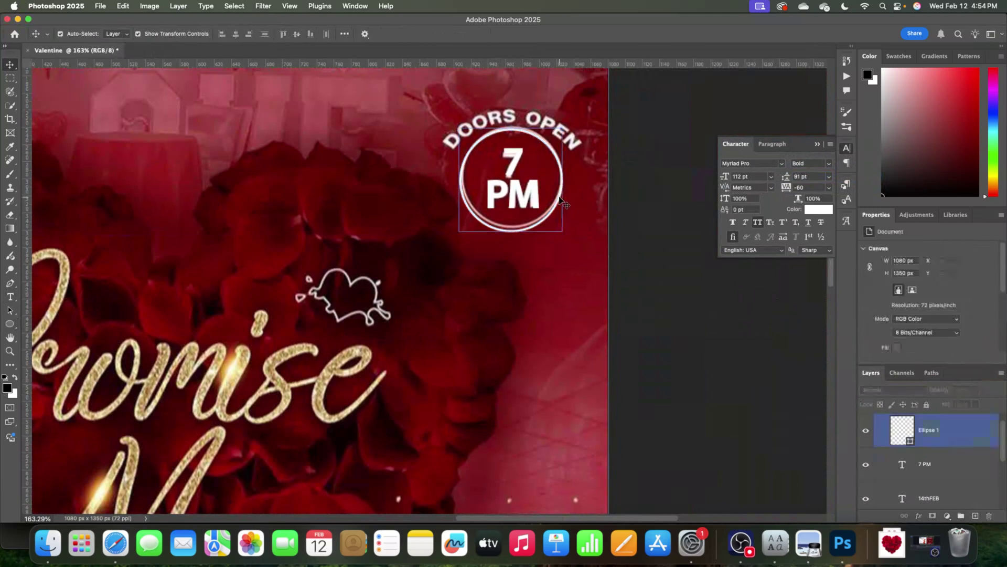
{"action": "left_click", "coordinate": [509, 231]}
{"action": "left_click_drag", "start_coordinate": [509, 231], "coordinate": [509, 226]}
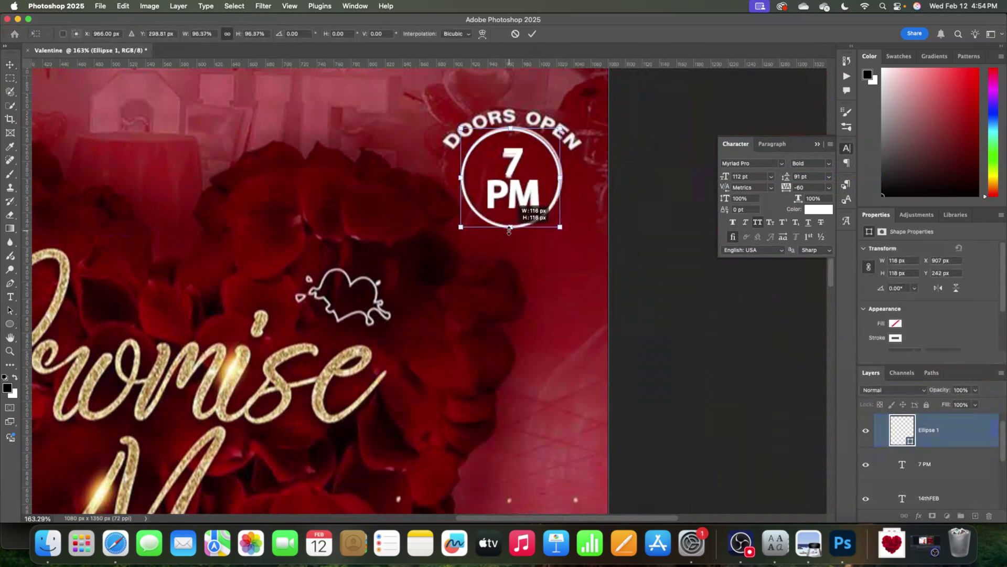
{"action": "key", "text": "Return"}
{"action": "left_click", "coordinate": [573, 214]}
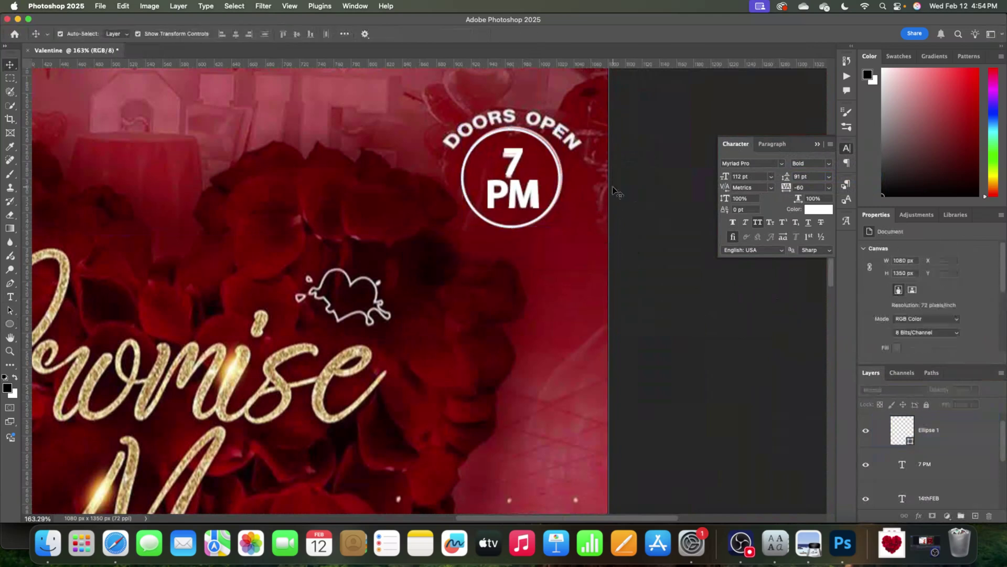
Step: Add white "DOORS OPEN" text at 21 pt along the upper edge of the circle's path
{"action": "left_click", "coordinate": [523, 134]}
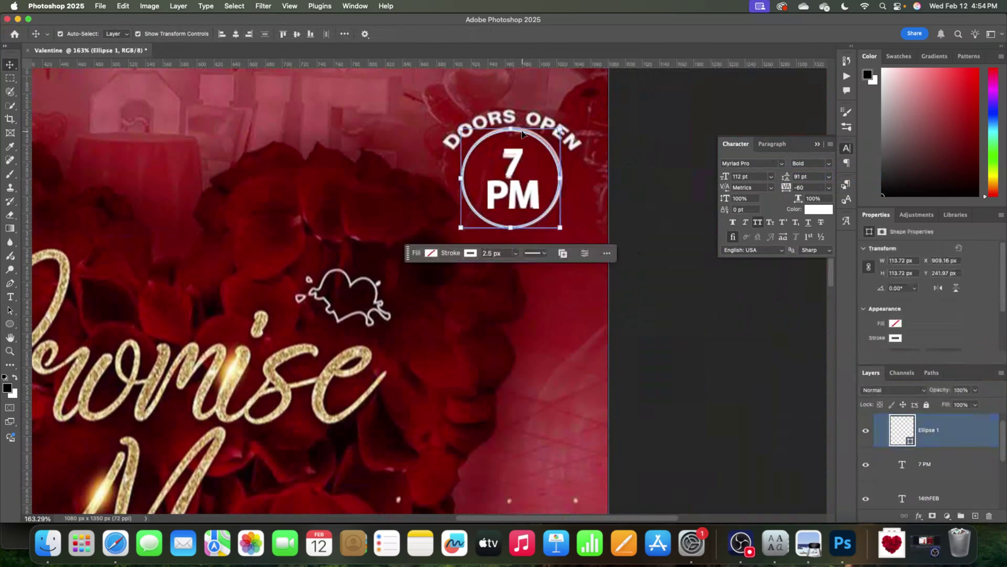
{"action": "key", "text": "t"}
{"action": "left_click", "coordinate": [523, 130]}
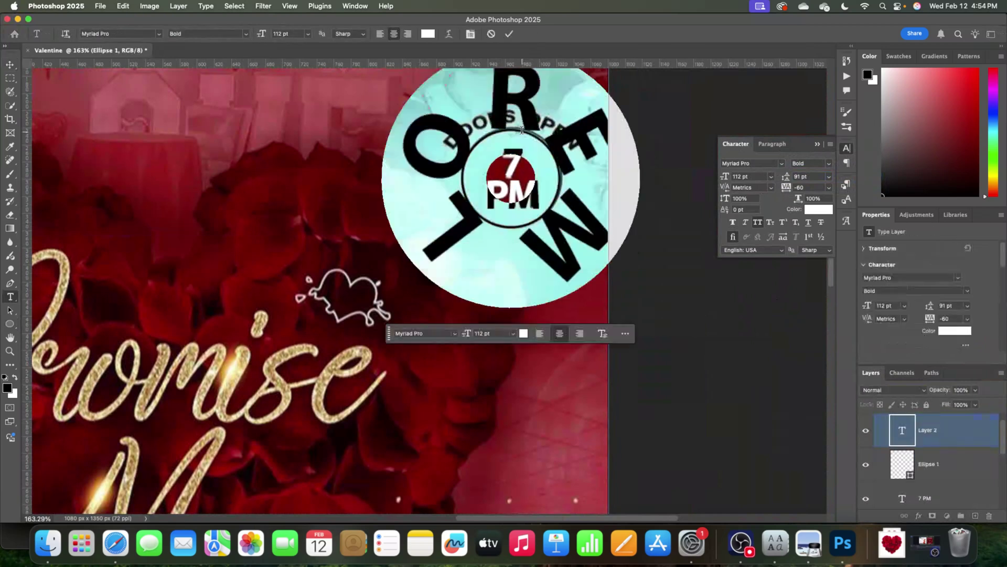
{"action": "left_click_drag", "start_coordinate": [729, 179], "coordinate": [680, 188]}
{"action": "type", "text": "DOORS"}
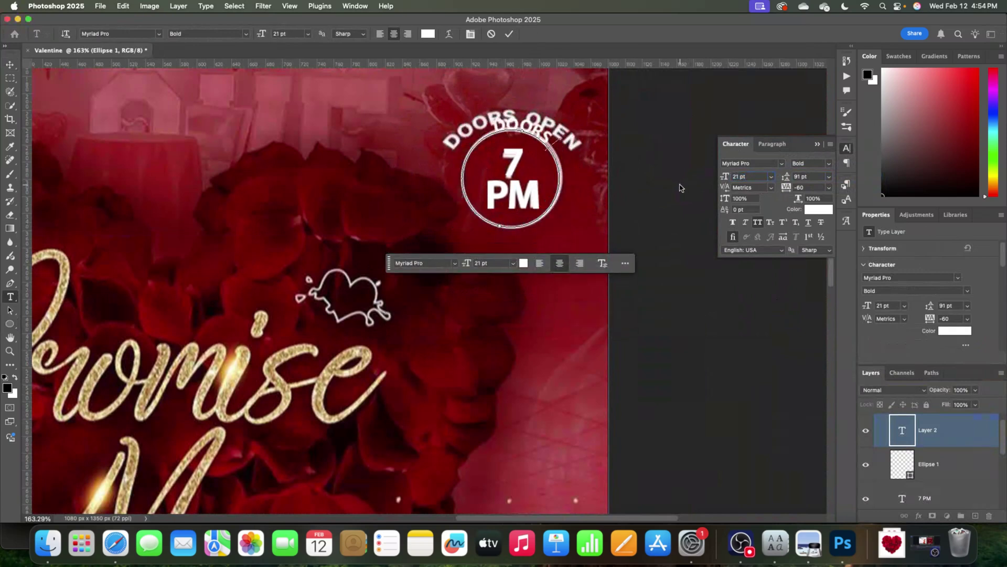
{"action": "type", "text": " OPEN"}
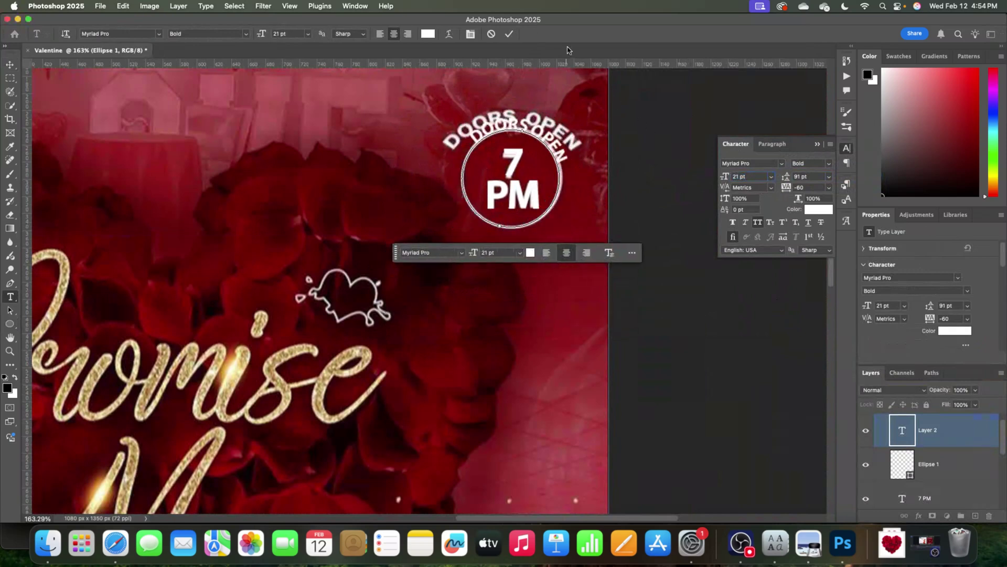
{"action": "left_click", "coordinate": [508, 34]}
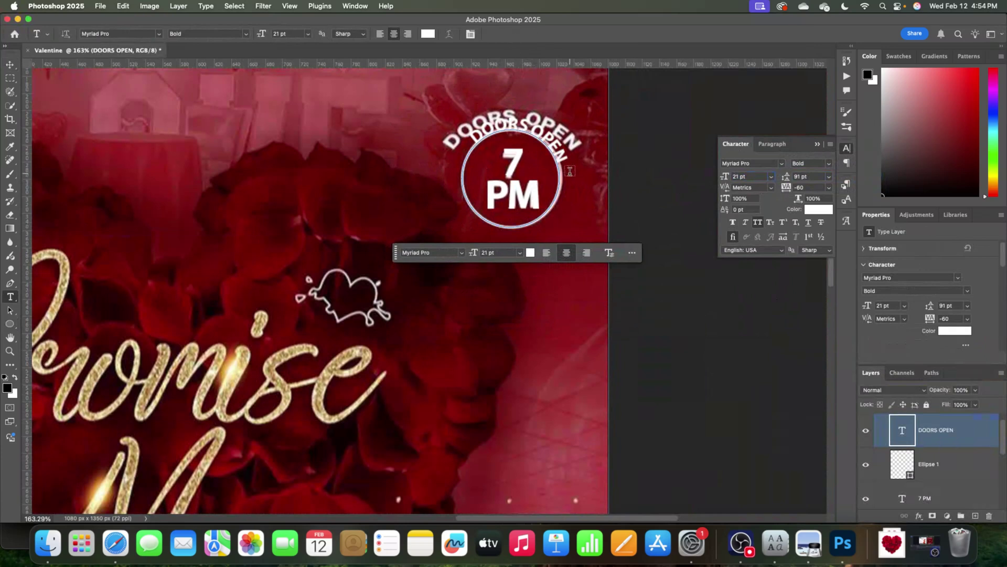
Step: Move the curved DOORS OPEN text slightly outward from the circle, towards the template's matching label
{"action": "key", "text": "v"}
{"action": "left_click_drag", "start_coordinate": [544, 119], "coordinate": [545, 131]}
{"action": "left_click", "coordinate": [666, 231]}
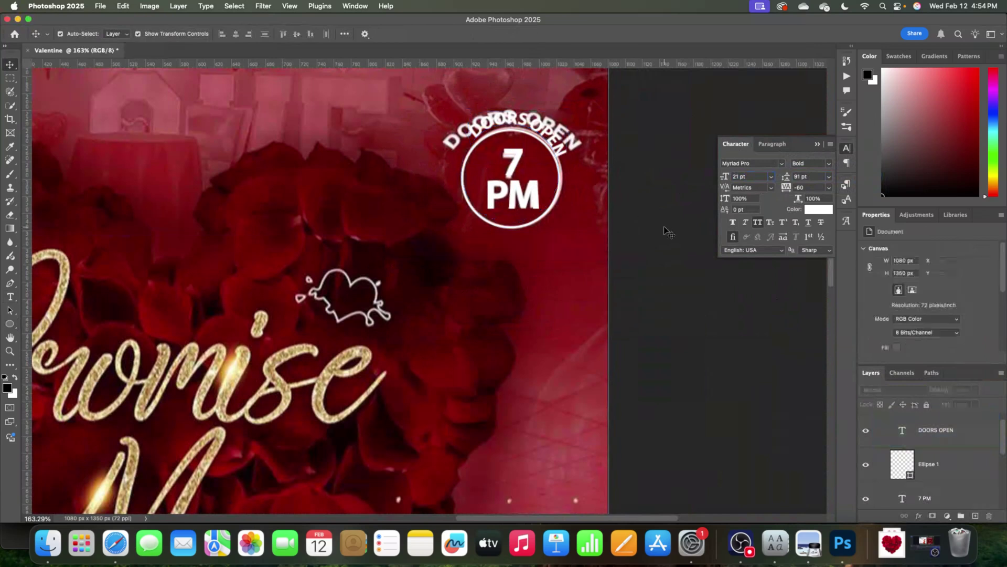
Step: Hide the Template 1 layer and nudge the curved DOORS OPEN text 1 px to the right
{"action": "left_click", "coordinate": [932, 463]}
{"action": "scroll", "coordinate": [934, 470], "scroll_direction": "down", "scroll_amount": 5}
{"action": "left_click", "coordinate": [915, 490]}
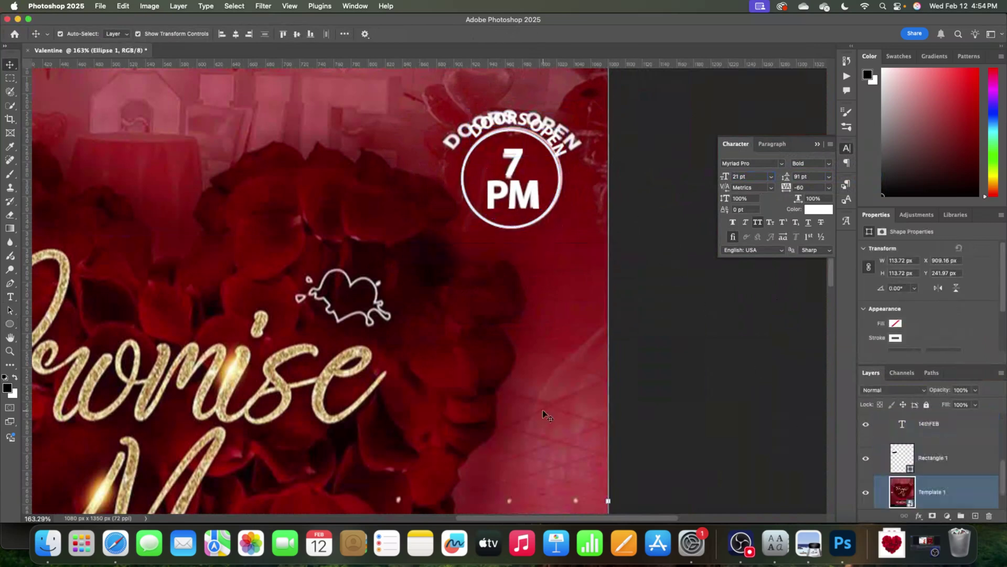
{"action": "left_click", "coordinate": [864, 493]}
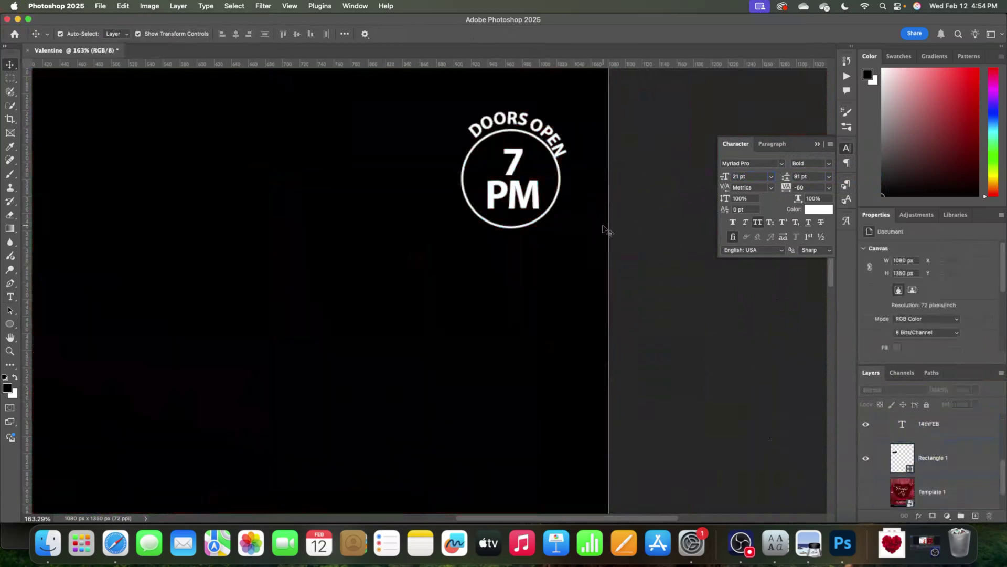
{"action": "left_click", "coordinate": [554, 138]}
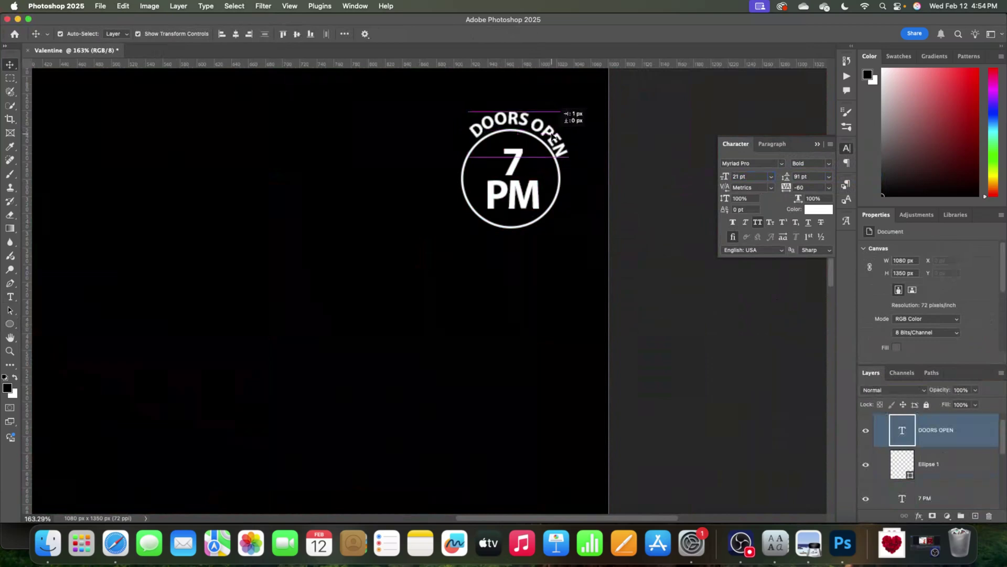
Step: Show the Template 1 layer again and lower its opacity to 41%
{"action": "scroll", "coordinate": [934, 446], "scroll_direction": "down", "scroll_amount": 4}
{"action": "left_click", "coordinate": [940, 488]}
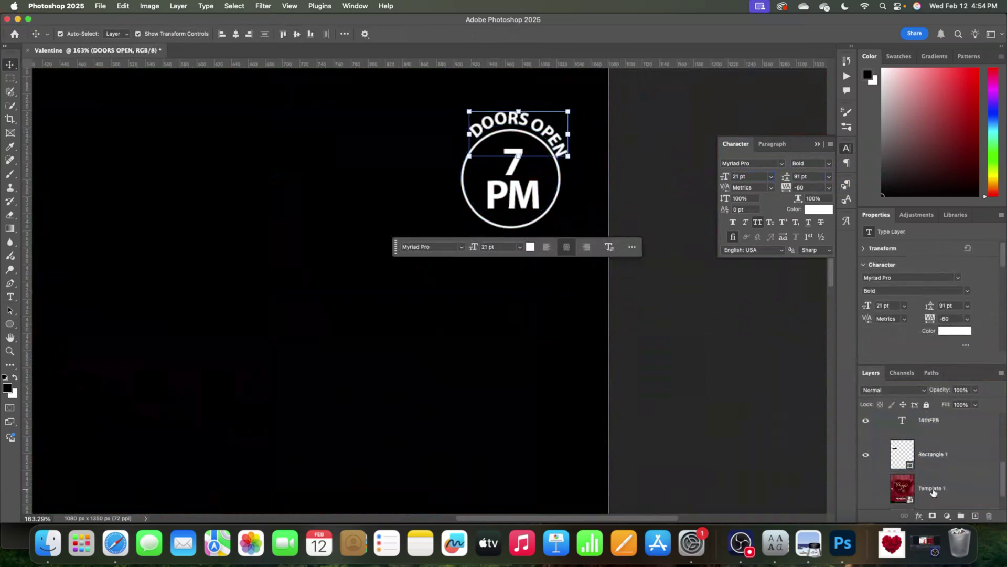
{"action": "left_click", "coordinate": [866, 489]}
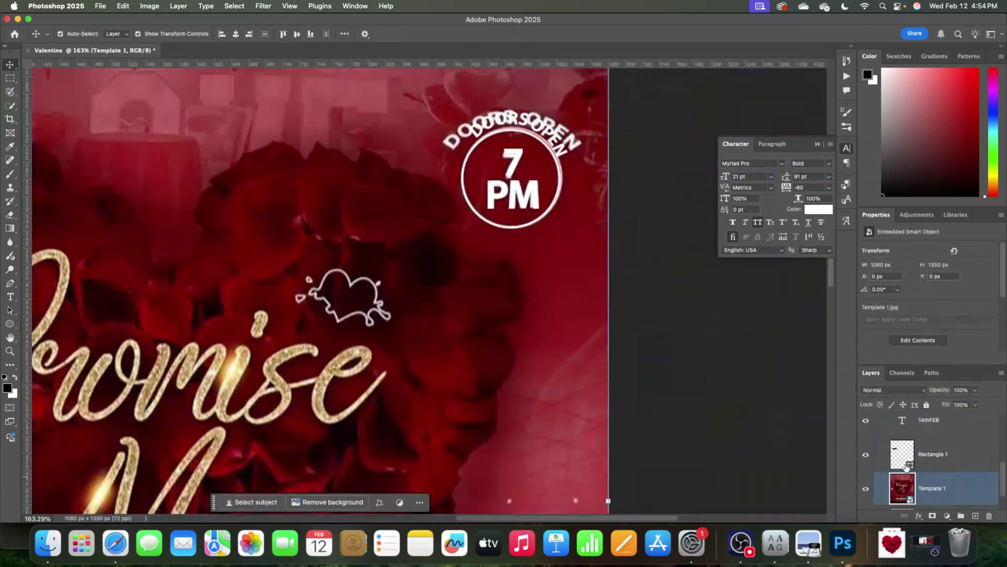
{"action": "left_click", "coordinate": [976, 391]}
{"action": "left_click", "coordinate": [948, 402]}
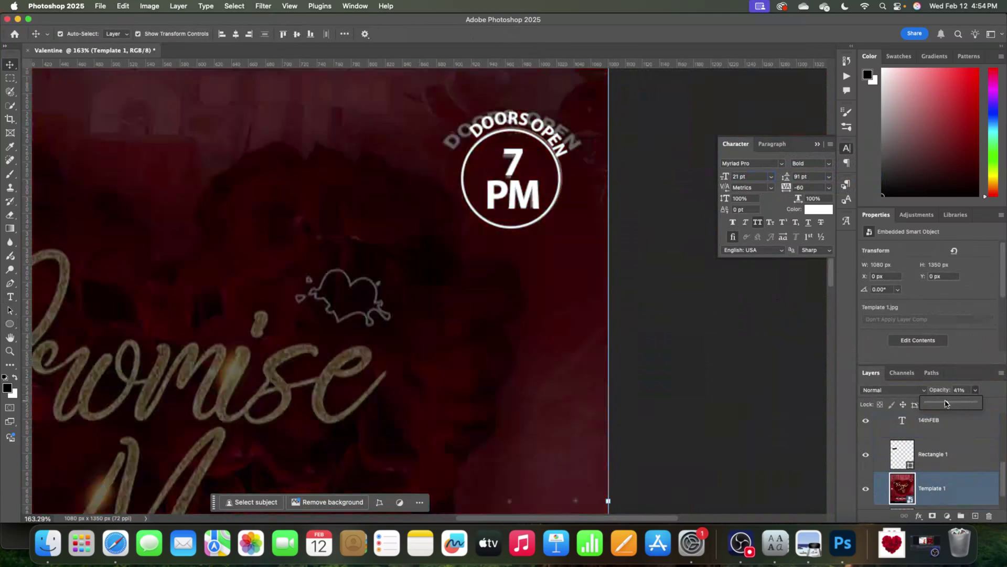
{"action": "left_click", "coordinate": [677, 236]}
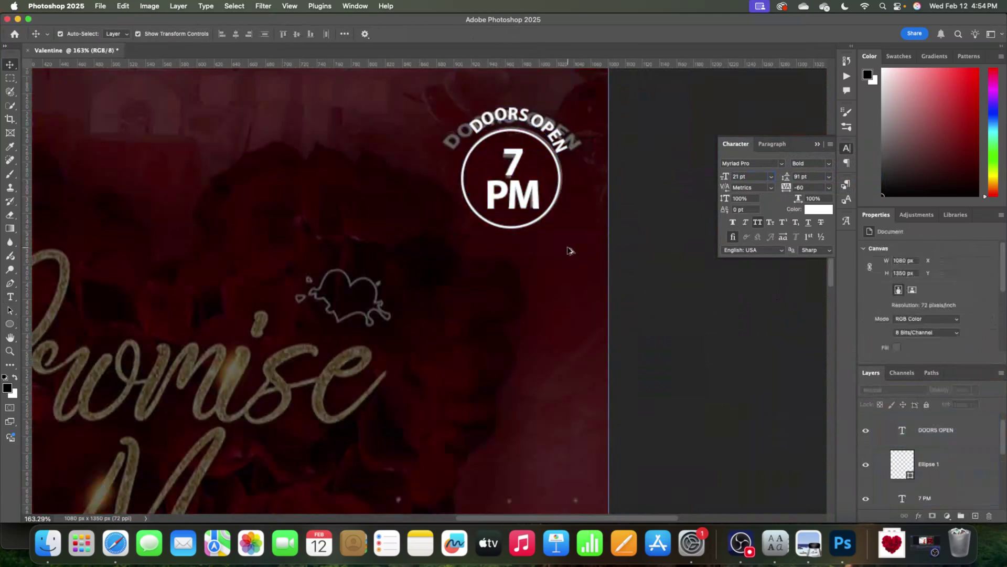
Step: Set the "Promise Me" title in Bella Fashion Personal Use Regular with 217 pt leading
{"action": "scroll", "coordinate": [569, 251], "scroll_direction": "down", "scroll_amount": 3}
{"action": "scroll", "coordinate": [569, 251], "scroll_direction": "down", "scroll_amount": 5}
{"action": "scroll", "coordinate": [569, 251], "scroll_direction": "up", "scroll_amount": 1}
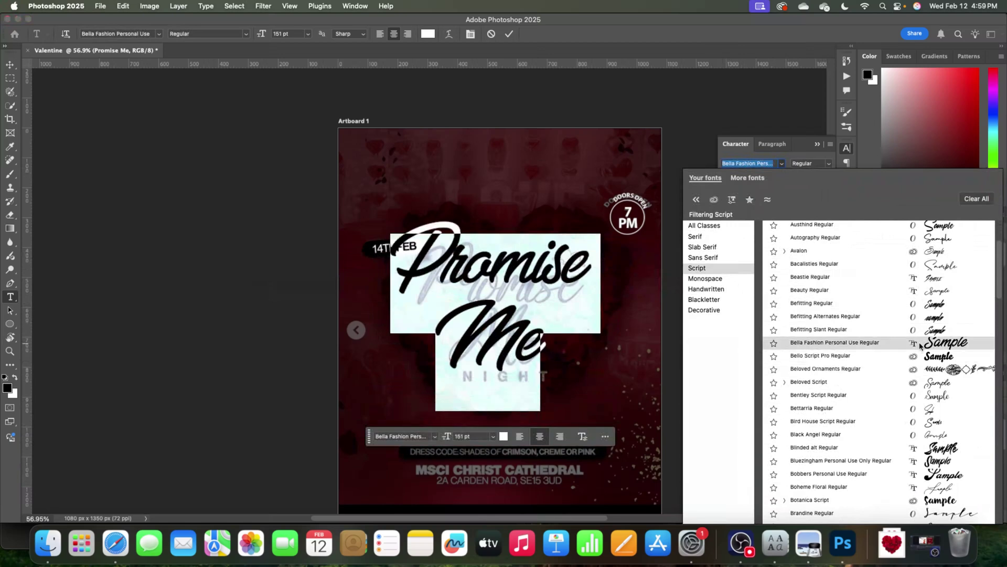
{"action": "left_click", "coordinate": [920, 345]}
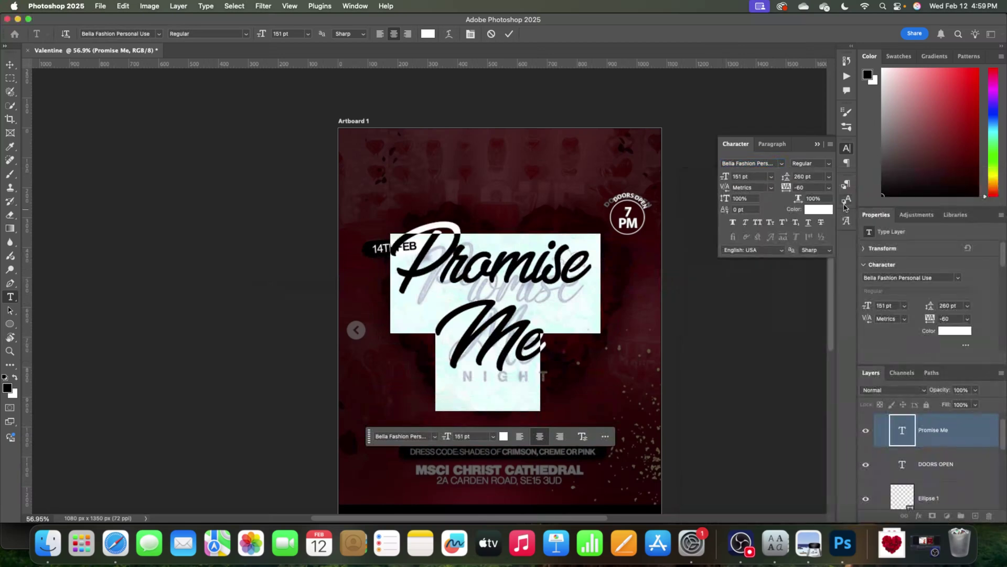
{"action": "left_click_drag", "start_coordinate": [789, 178], "coordinate": [576, 123]}
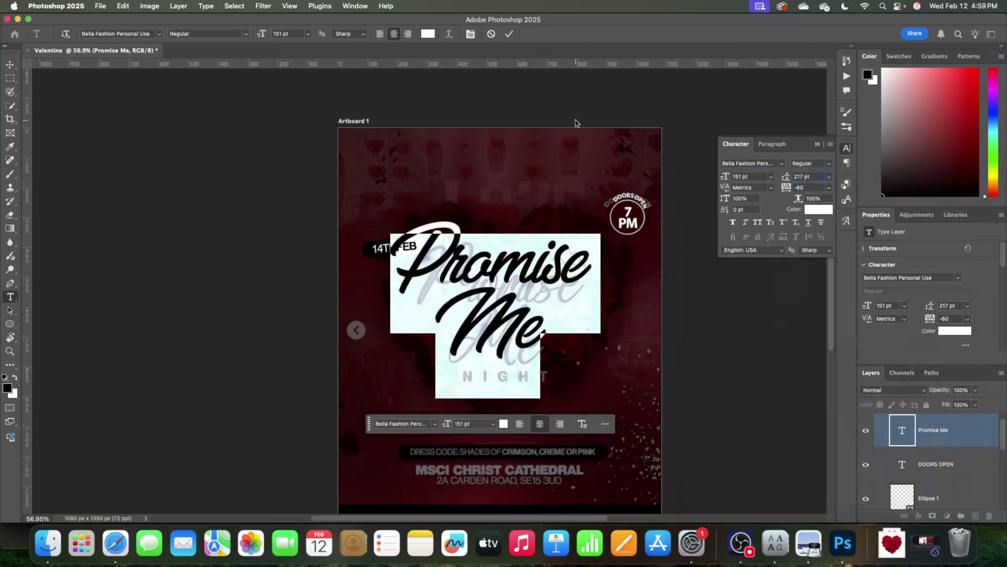
{"action": "left_click", "coordinate": [508, 33]}
Step: Move the "Promise Me" title over the template's gold lettering and scale it down to about 128 pt
{"action": "key", "text": "v"}
{"action": "left_click_drag", "start_coordinate": [543, 265], "coordinate": [542, 283]}
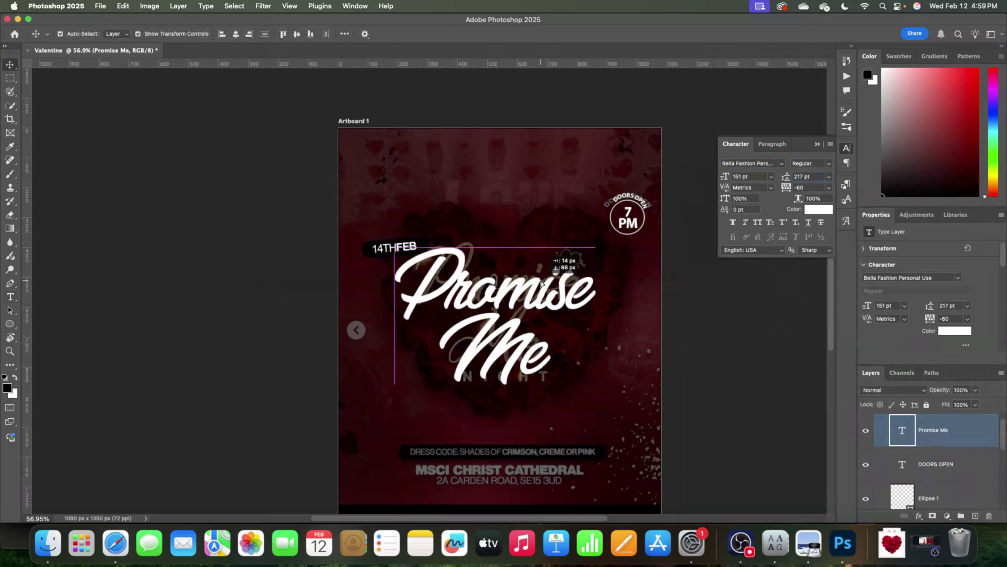
{"action": "left_click_drag", "start_coordinate": [496, 423], "coordinate": [505, 396]}
{"action": "key", "text": "Return"}
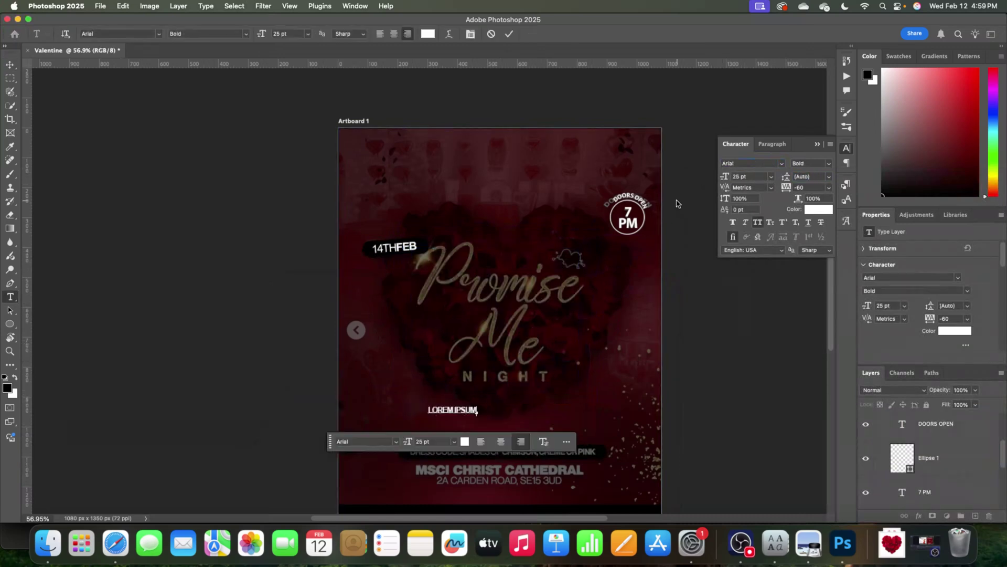
Step: Add the white text "NIGHT" in Arial Bold at 39 pt with tracking 1000
{"action": "type", "text": "HT"}
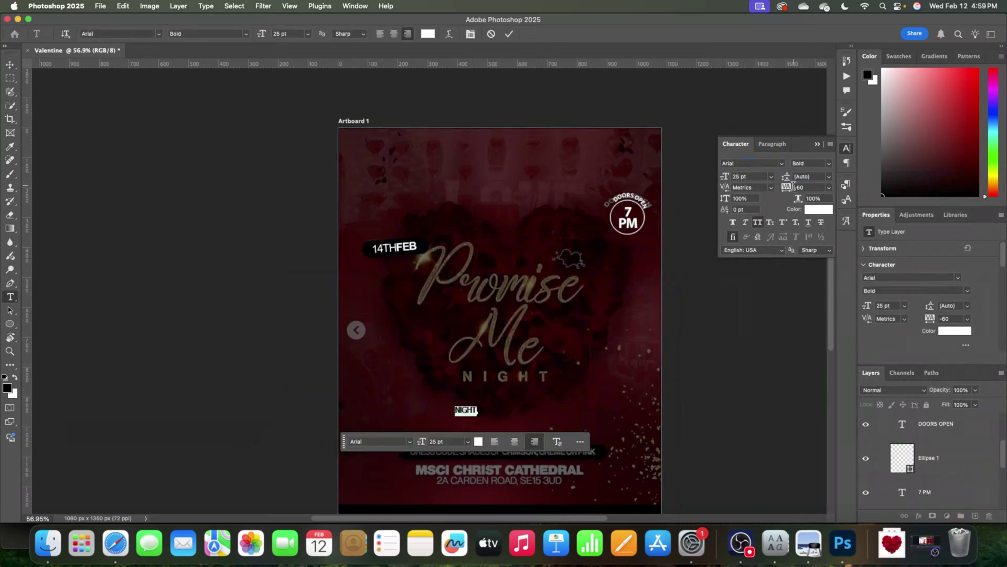
{"action": "left_click_drag", "start_coordinate": [793, 190], "coordinate": [813, 193]}
{"action": "left_click_drag", "start_coordinate": [725, 175], "coordinate": [733, 177]}
{"action": "left_click", "coordinate": [512, 35]}
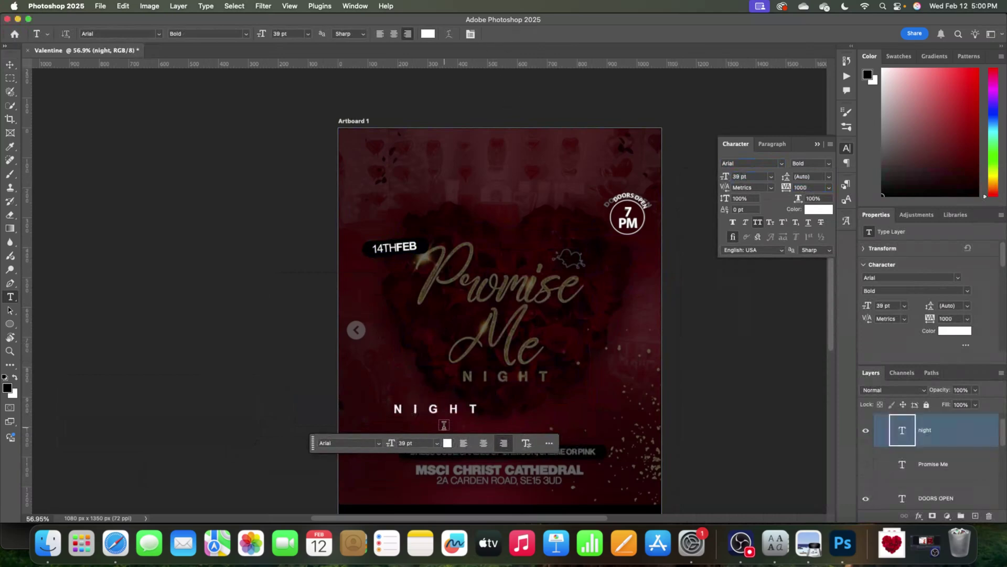
Step: Place the new NIGHT text over the template's matching word and show the Promise Me layer again
{"action": "key", "text": "v"}
{"action": "left_click_drag", "start_coordinate": [456, 412], "coordinate": [526, 380]}
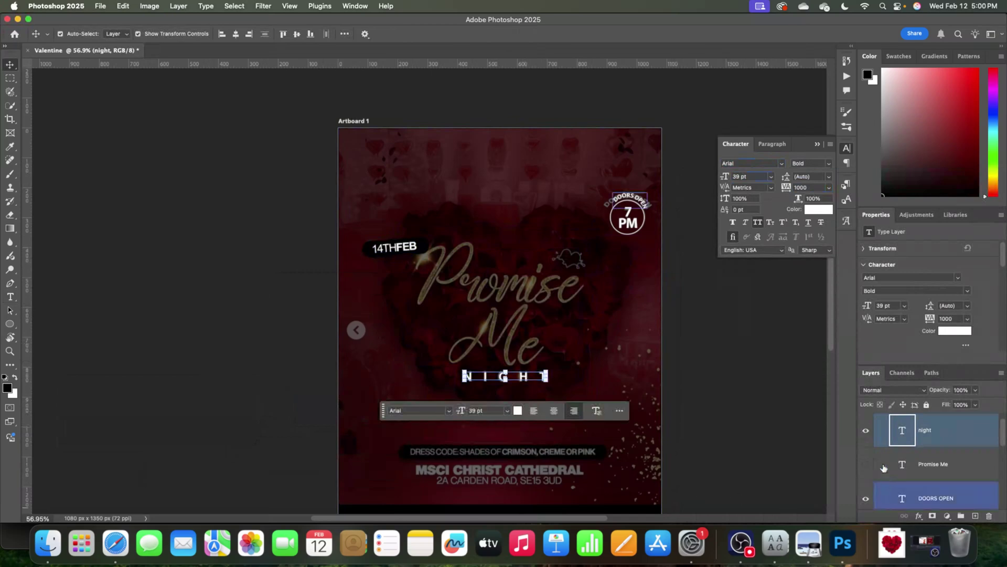
{"action": "left_click", "coordinate": [866, 464]}
{"action": "left_click", "coordinate": [786, 467]}
{"action": "left_click", "coordinate": [559, 354]}
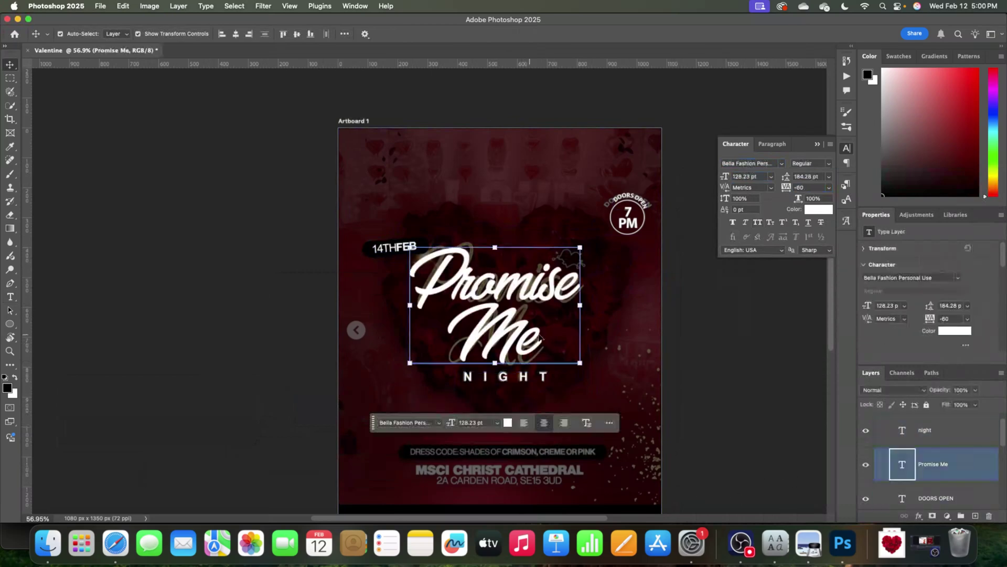
{"action": "left_click", "coordinate": [726, 351]}
Step: Draw a rectangle about 1117 × 99 px over the flyer's footer strip, with no stroke and a black fill
{"action": "scroll", "coordinate": [716, 356], "scroll_direction": "down", "scroll_amount": 3}
{"action": "scroll", "coordinate": [725, 370], "scroll_direction": "up", "scroll_amount": 1}
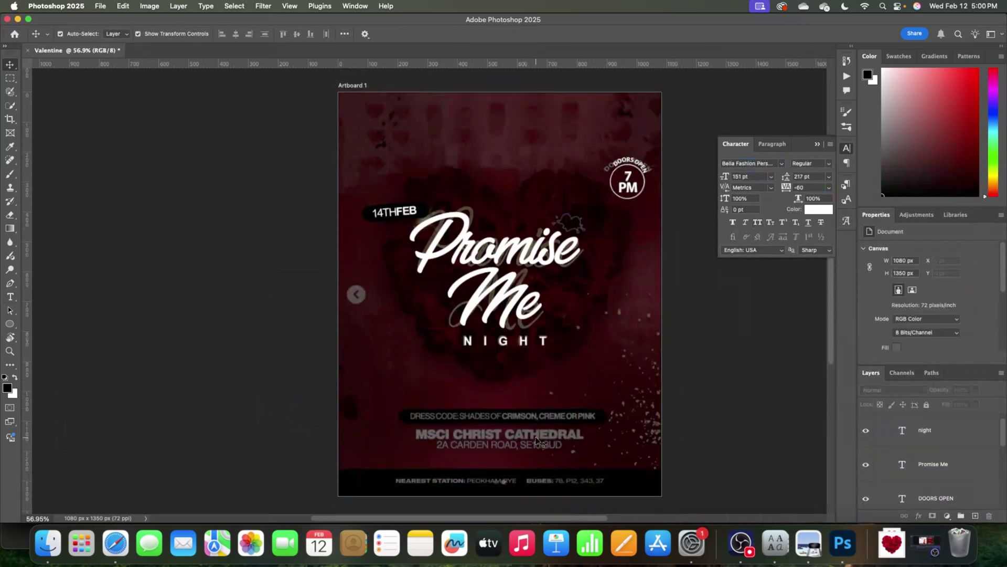
{"action": "left_click", "coordinate": [10, 324]}
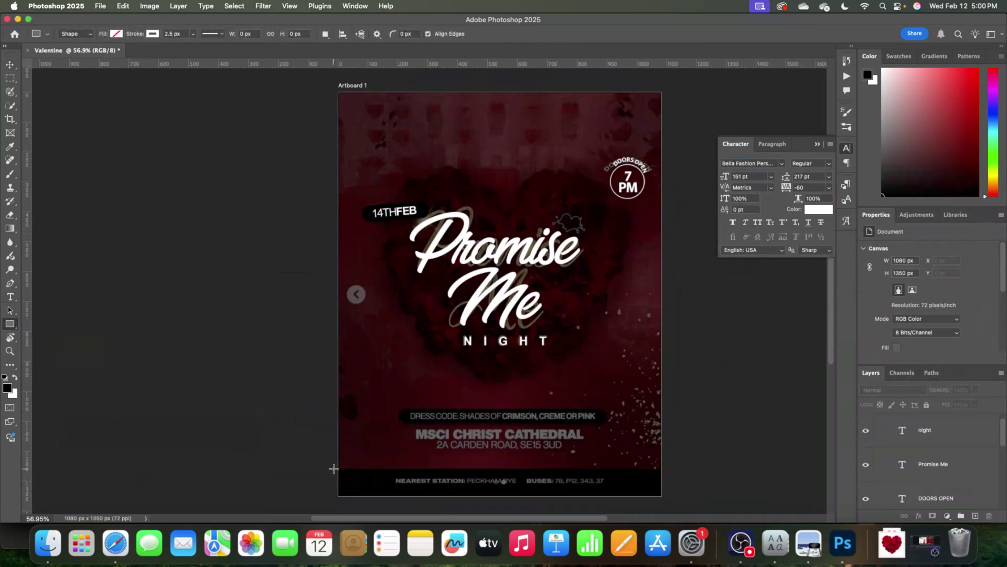
{"action": "left_click_drag", "start_coordinate": [334, 468], "coordinate": [668, 498]}
{"action": "key", "text": "v"}
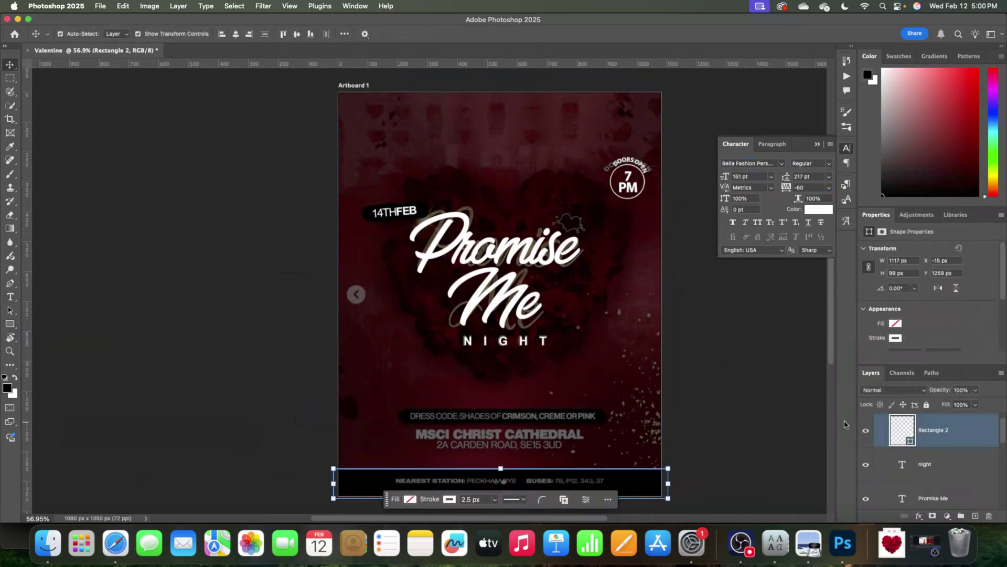
{"action": "left_click", "coordinate": [895, 338]}
{"action": "left_click", "coordinate": [867, 343]}
{"action": "left_click", "coordinate": [896, 324]}
{"action": "left_click", "coordinate": [896, 323]}
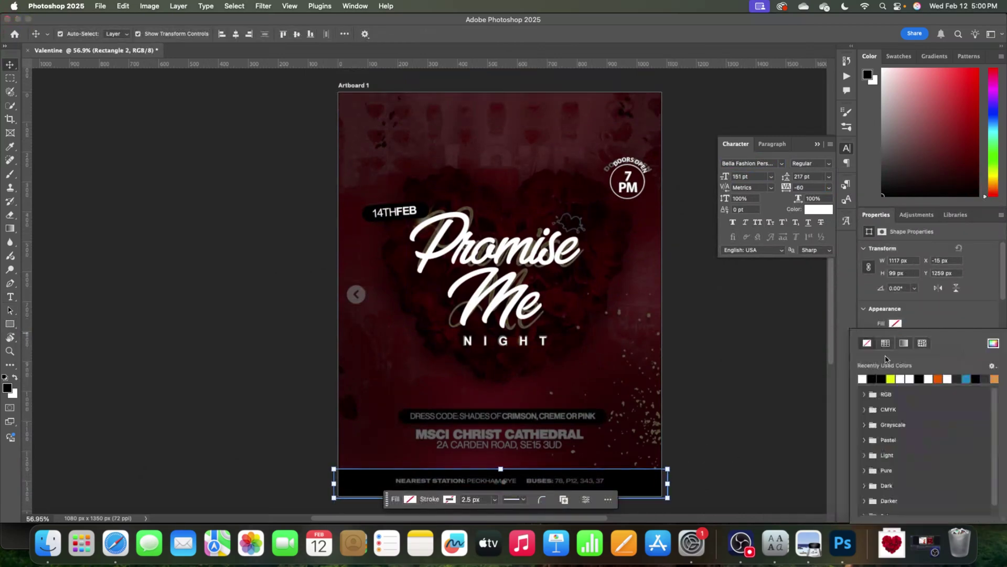
{"action": "left_click", "coordinate": [724, 439]}
Step: Draw a rectangle about 684 × 53 px over the dress code bar, with no stroke and a black fill
{"action": "left_click", "coordinate": [9, 326]}
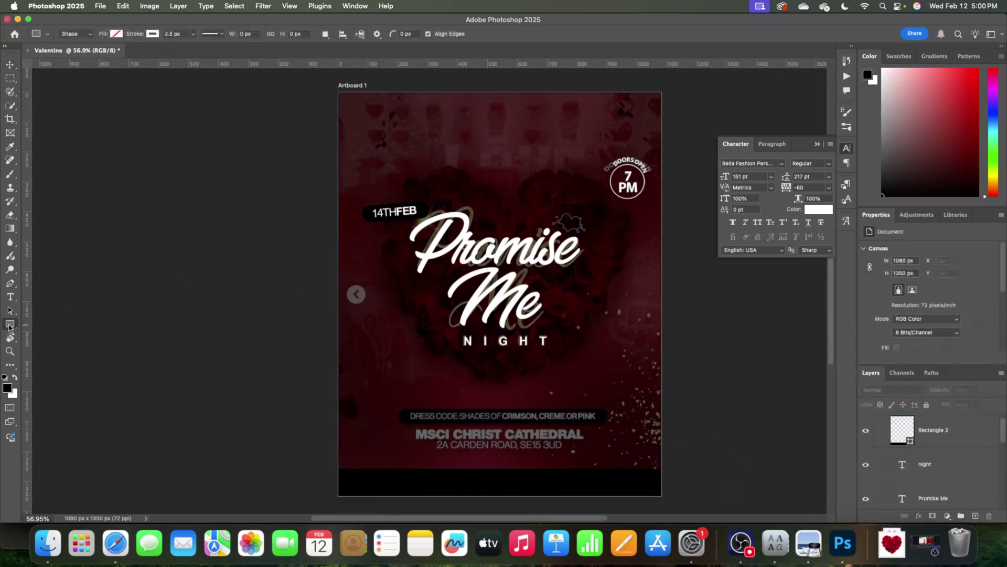
{"action": "mouse_move", "coordinate": [405, 409]}
{"action": "left_mouse_down"}
{"action": "mouse_move", "coordinate": [455, 422]}
{"action": "mouse_move", "coordinate": [606, 424]}
{"action": "left_mouse_up"}
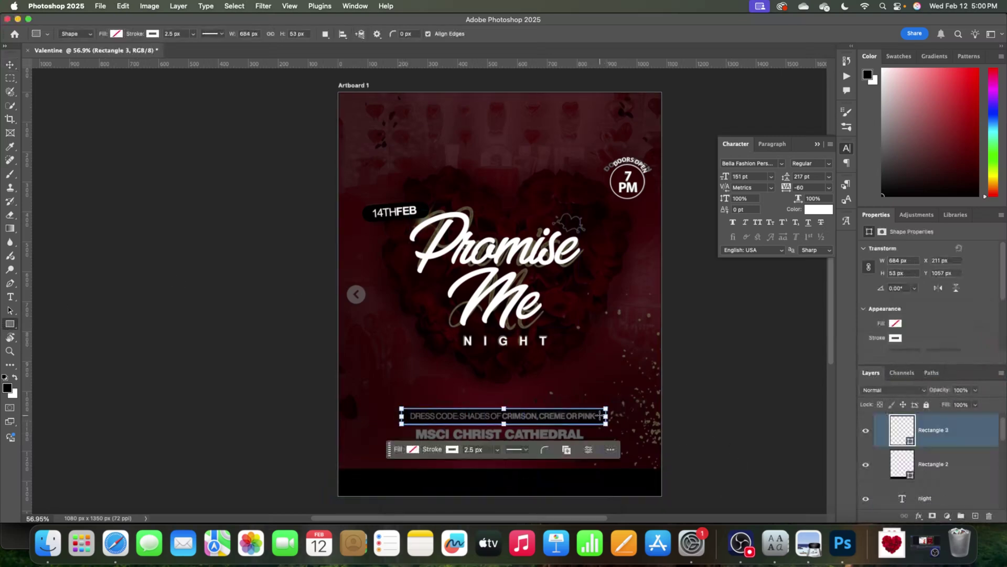
{"action": "left_click", "coordinate": [895, 338]}
{"action": "left_click", "coordinate": [867, 343]}
{"action": "left_click", "coordinate": [896, 324]}
{"action": "left_click", "coordinate": [866, 371]}
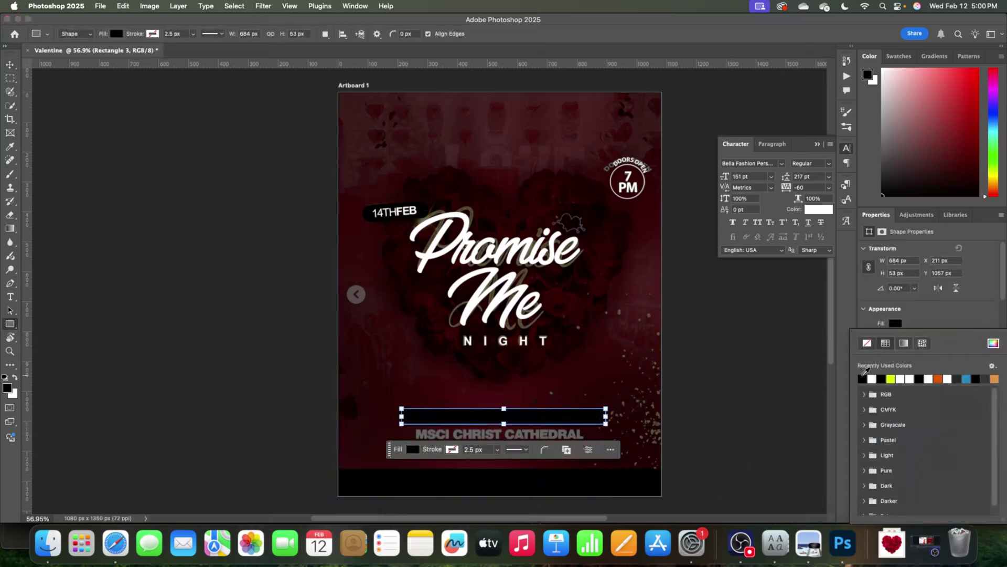
Step: Round the dress code bar's corners into full pill-shaped ends matching the template
{"action": "scroll", "coordinate": [525, 315], "scroll_direction": "right", "scroll_amount": 2}
{"action": "scroll", "coordinate": [534, 276], "scroll_direction": "up", "scroll_amount": 10}
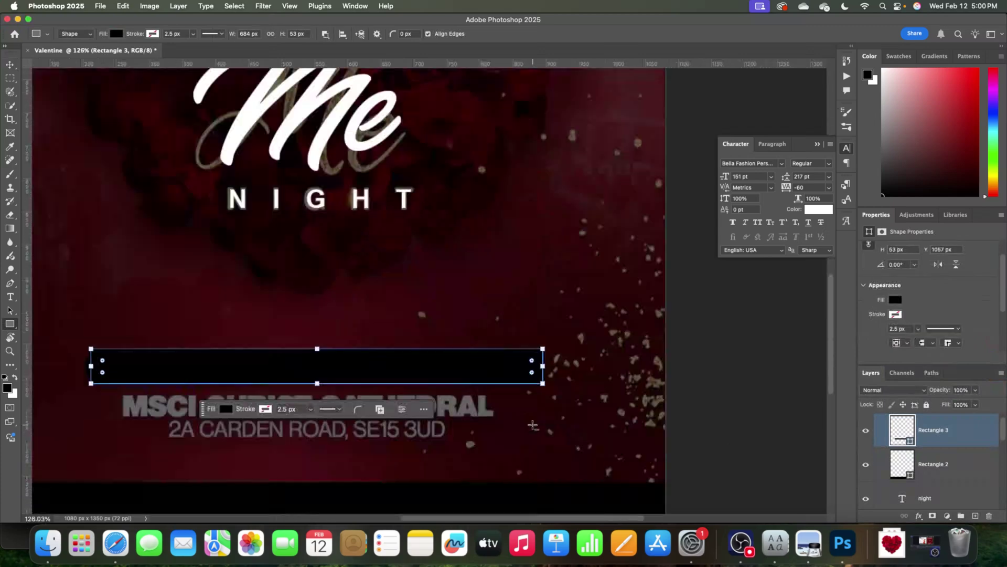
{"action": "left_click_drag", "start_coordinate": [536, 287], "coordinate": [413, 354]}
{"action": "key", "text": "v"}
{"action": "left_click", "coordinate": [489, 367]}
{"action": "scroll", "coordinate": [489, 365], "scroll_direction": "right", "scroll_amount": 1}
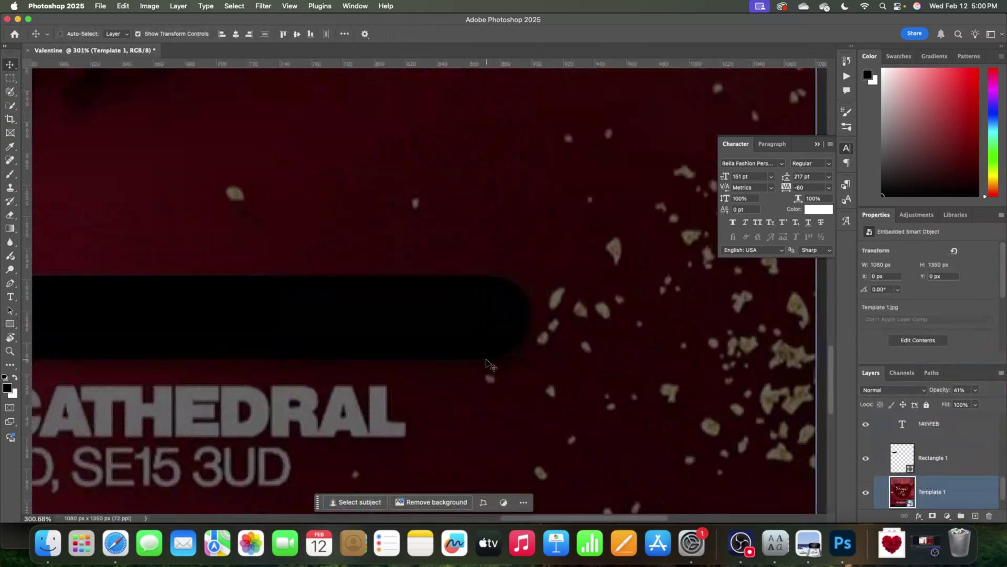
{"action": "scroll", "coordinate": [485, 369], "scroll_direction": "down", "scroll_amount": 5}
{"action": "scroll", "coordinate": [486, 371], "scroll_direction": "down", "scroll_amount": 5}
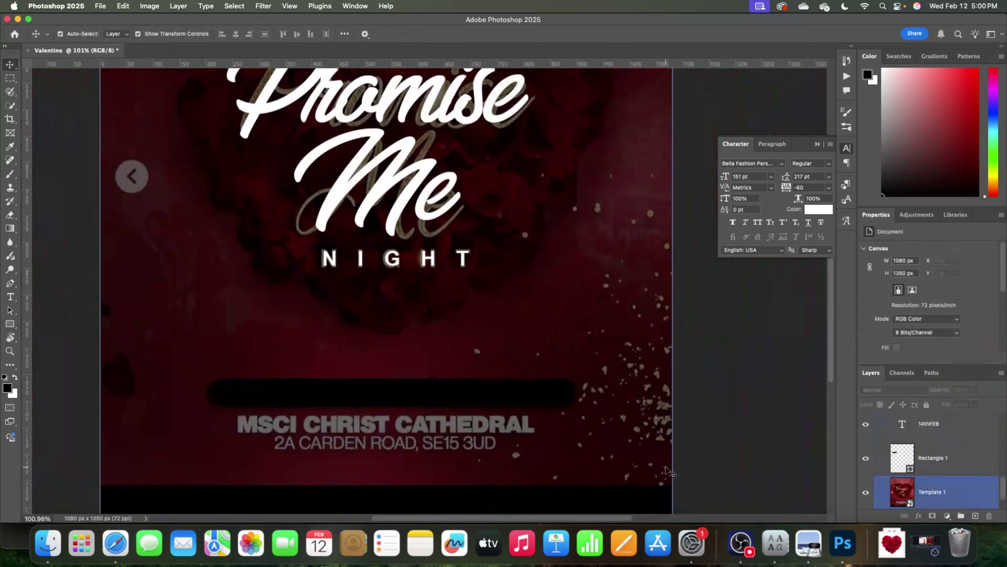
Step: Duplicate the NIGHT text down to the template's venue line and replace its wording with "MSCI CHRSIT CATHEDRAL"
{"action": "scroll", "coordinate": [666, 469], "scroll_direction": "down", "scroll_amount": 3}
{"action": "left_click", "coordinate": [494, 295]}
{"action": "left_click_drag", "start_coordinate": [475, 293], "coordinate": [462, 435]}
{"action": "double_click", "coordinate": [462, 435]}
{"action": "type", "text": "MSCI"}
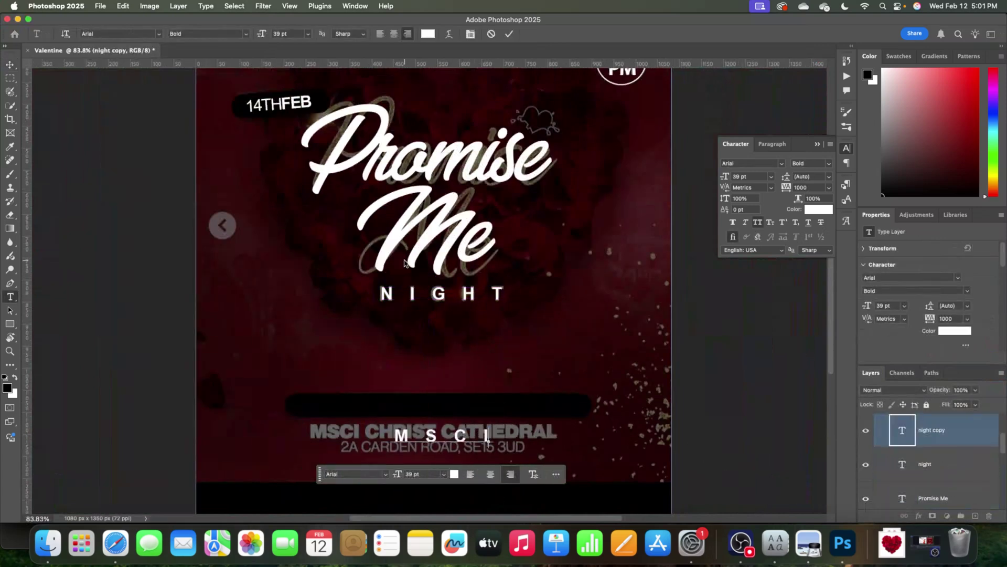
{"action": "type", "text": " CHRIST CATHEDRAL"}
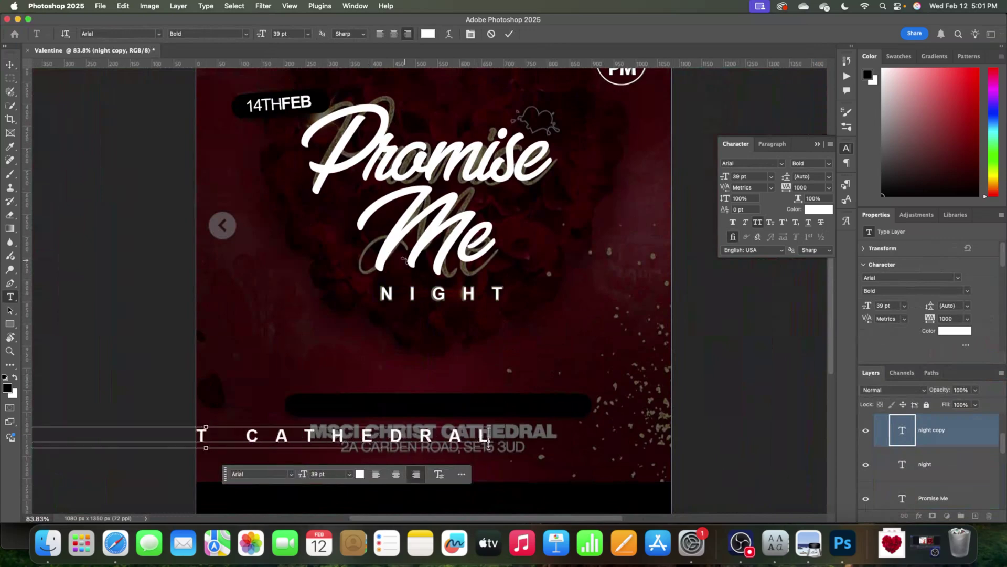
Step: Set the venue name's tracking to 0
{"action": "key", "text": "super+a"}
{"action": "type", "text": "0"}
{"action": "key", "text": "Return"}
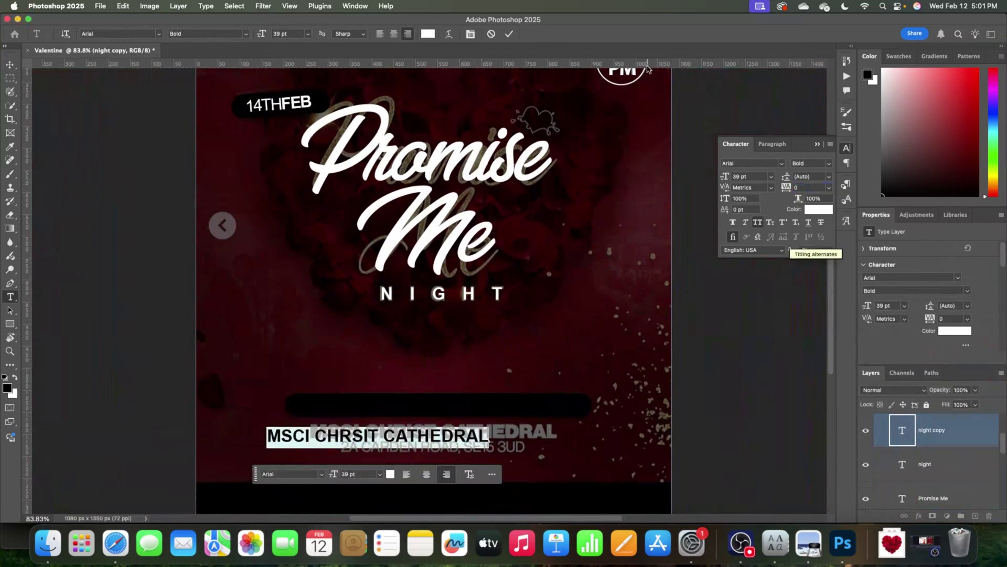
{"action": "left_click", "coordinate": [509, 33]}
{"action": "key", "text": "v"}
Step: Move the Template 1 image off the artboard to sit beside it and raise its opacity to 100%
{"action": "key", "text": "super+minus"}
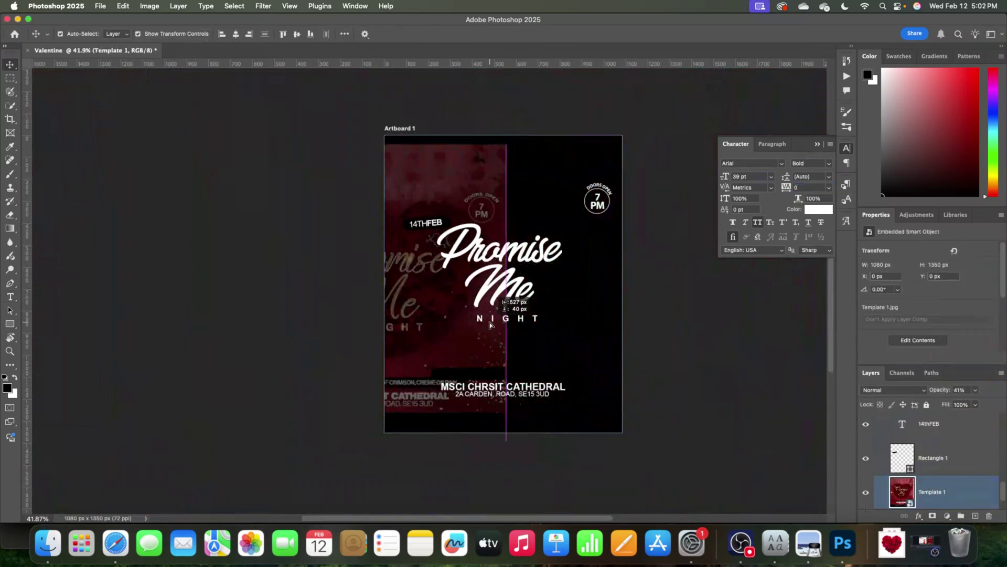
{"action": "left_click_drag", "start_coordinate": [489, 322], "coordinate": [350, 311]}
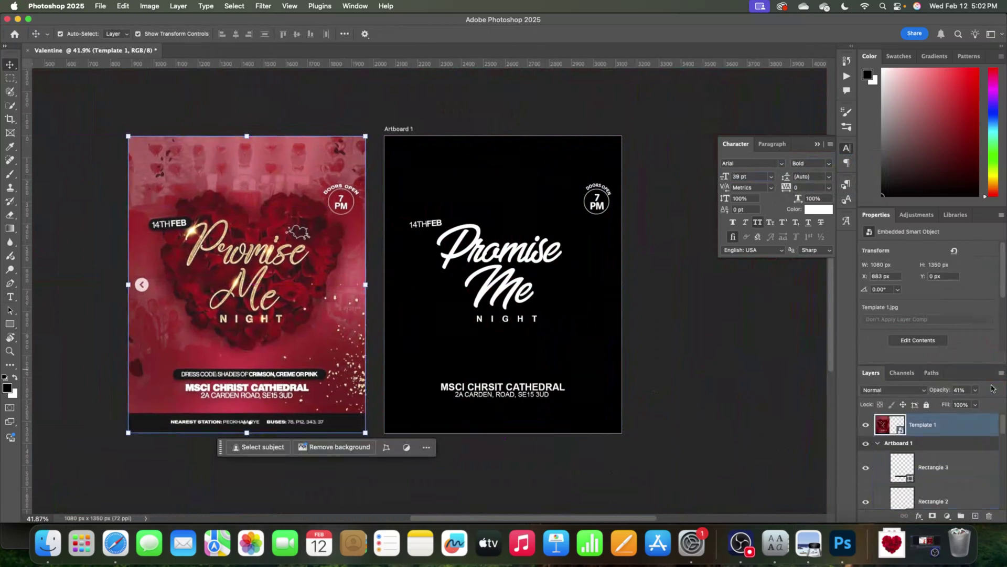
{"action": "left_click_drag", "start_coordinate": [973, 390], "coordinate": [984, 405]}
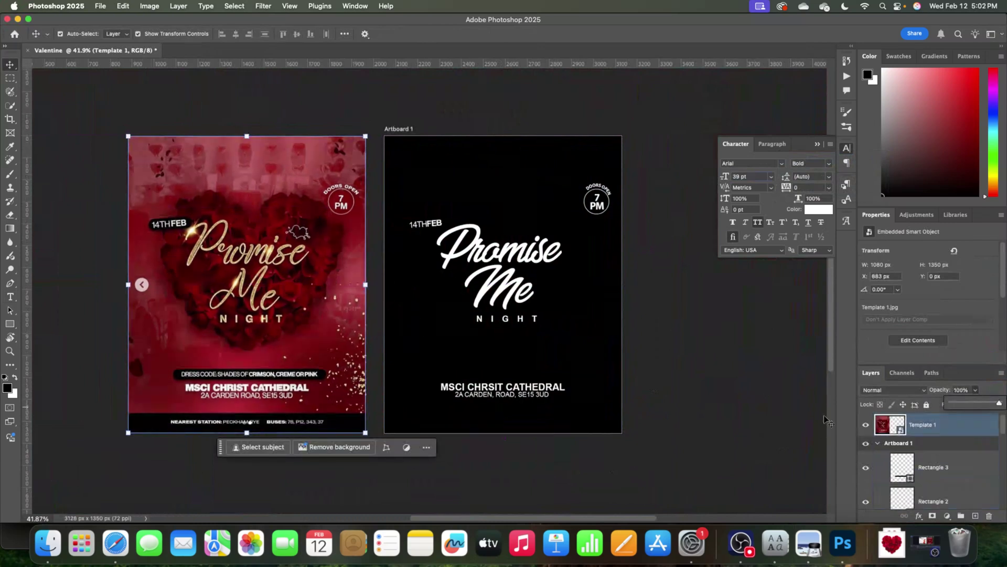
{"action": "left_click", "coordinate": [684, 431]}
Step: Add a Gradient Map adjustment layer to Artboard 1
{"action": "left_click", "coordinate": [602, 331]}
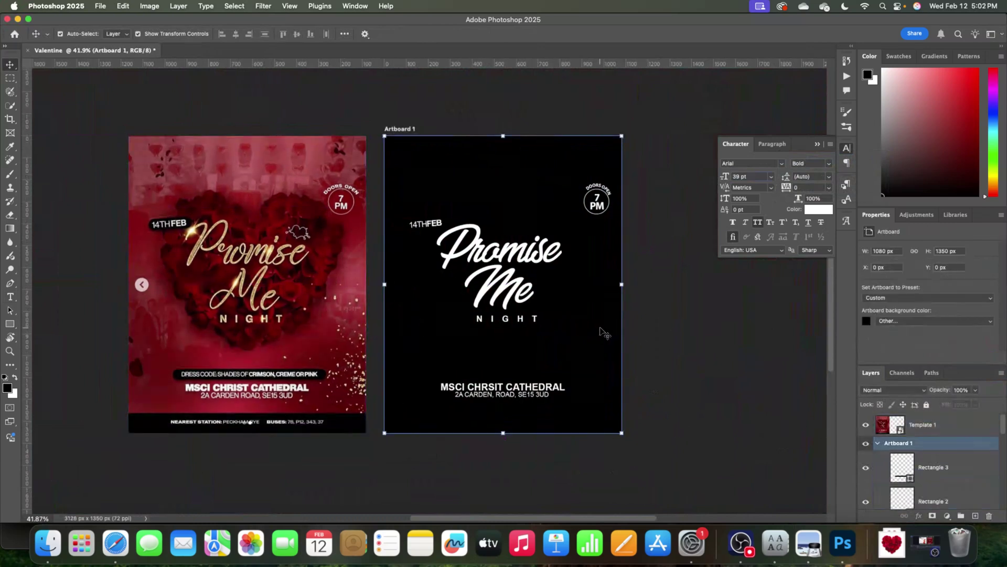
{"action": "left_click", "coordinate": [929, 460]}
{"action": "left_click", "coordinate": [961, 507]}
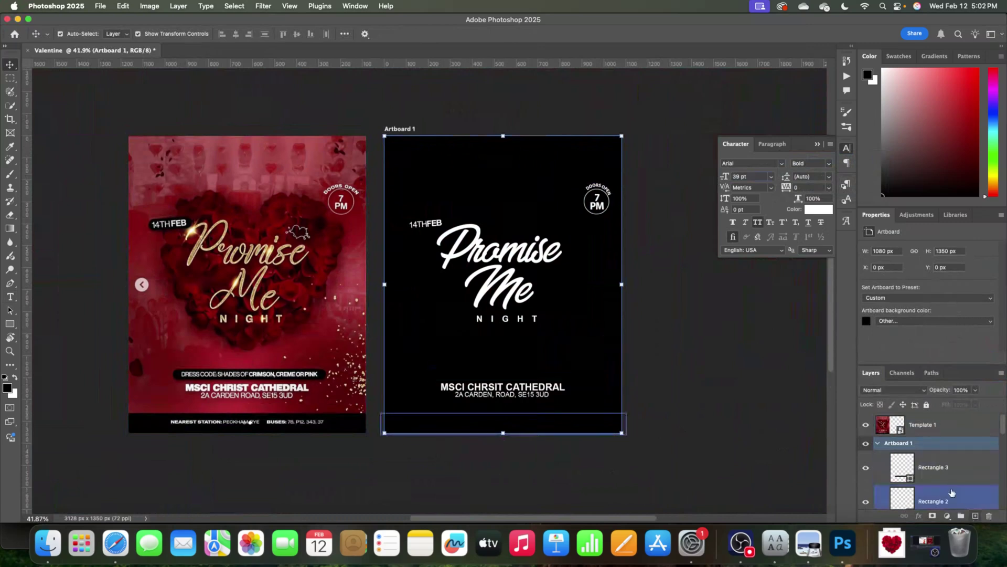
{"action": "scroll", "coordinate": [949, 487], "scroll_direction": "down", "scroll_amount": 3}
{"action": "left_click", "coordinate": [948, 482]}
{"action": "scroll", "coordinate": [949, 496], "scroll_direction": "down", "scroll_amount": 5}
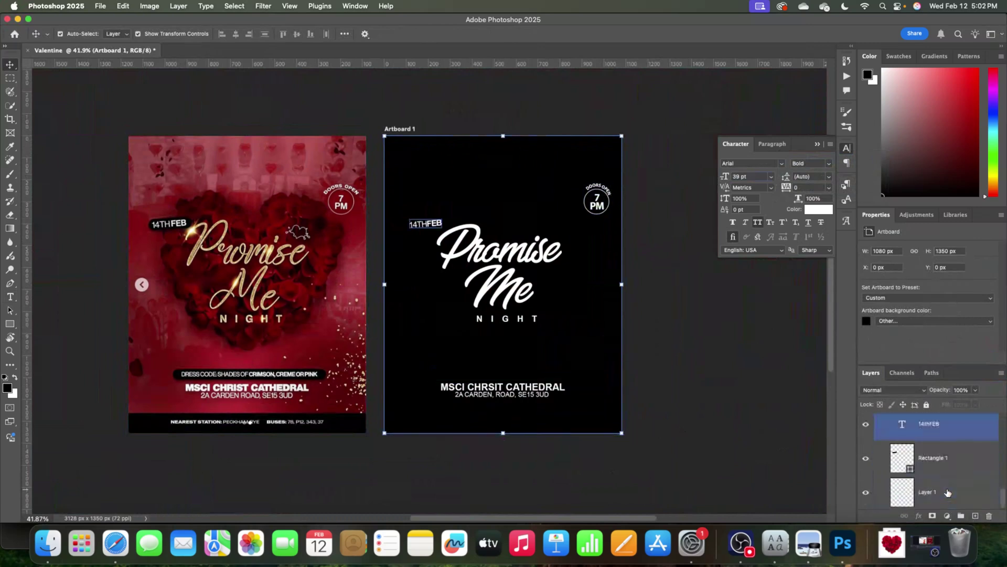
{"action": "left_click", "coordinate": [950, 517]}
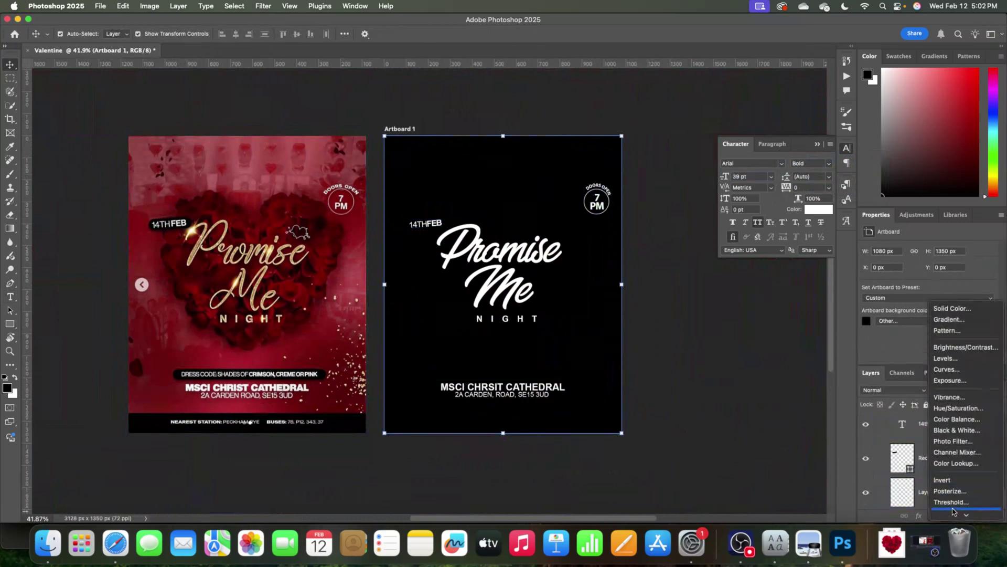
{"action": "left_click", "coordinate": [956, 502]}
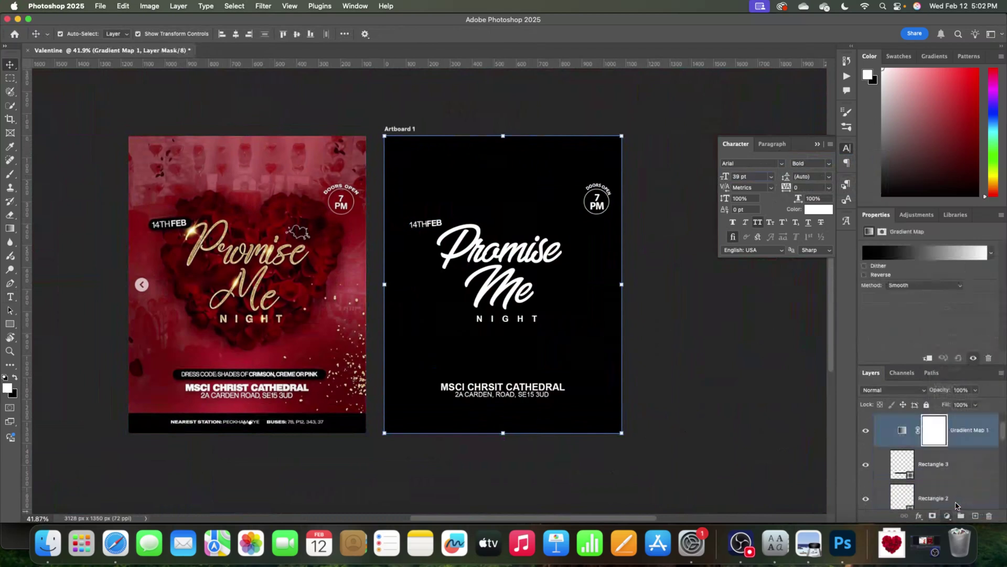
Step: Set the dark stop of the gradient map to red 6f1715, sampled from the template's lower background
{"action": "left_click", "coordinate": [901, 431]}
{"action": "left_click", "coordinate": [901, 254]}
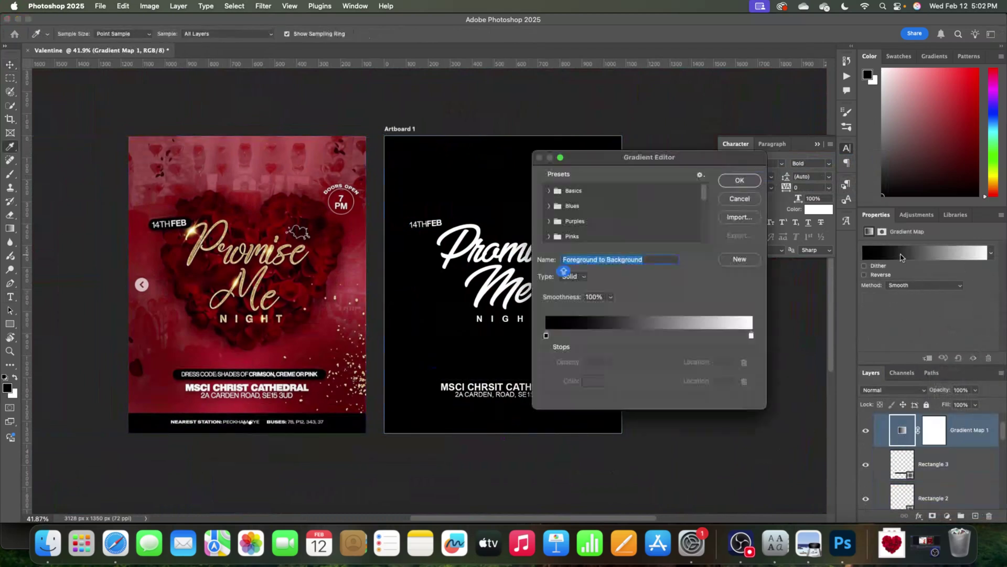
{"action": "double_click", "coordinate": [546, 336]}
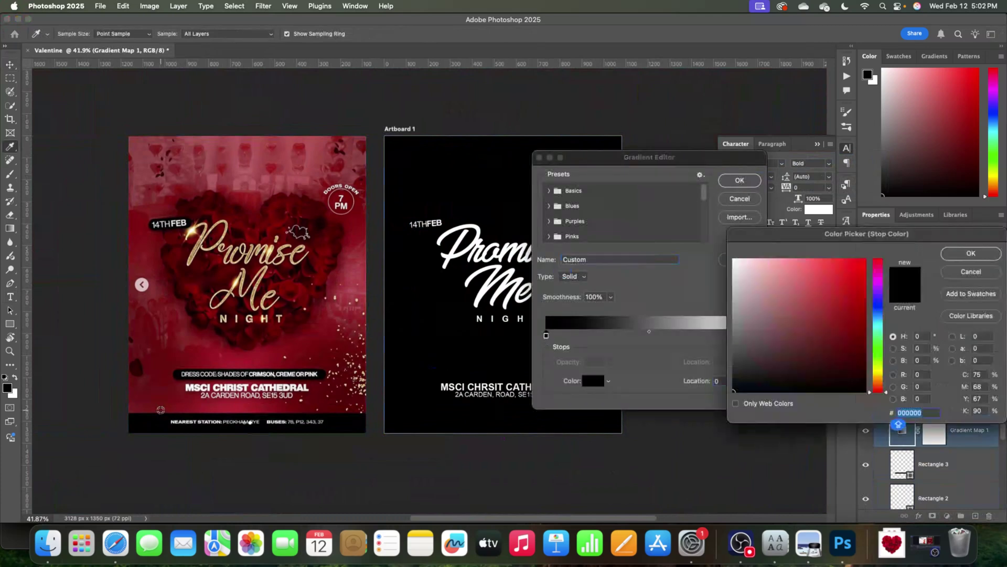
{"action": "left_click", "coordinate": [150, 407]}
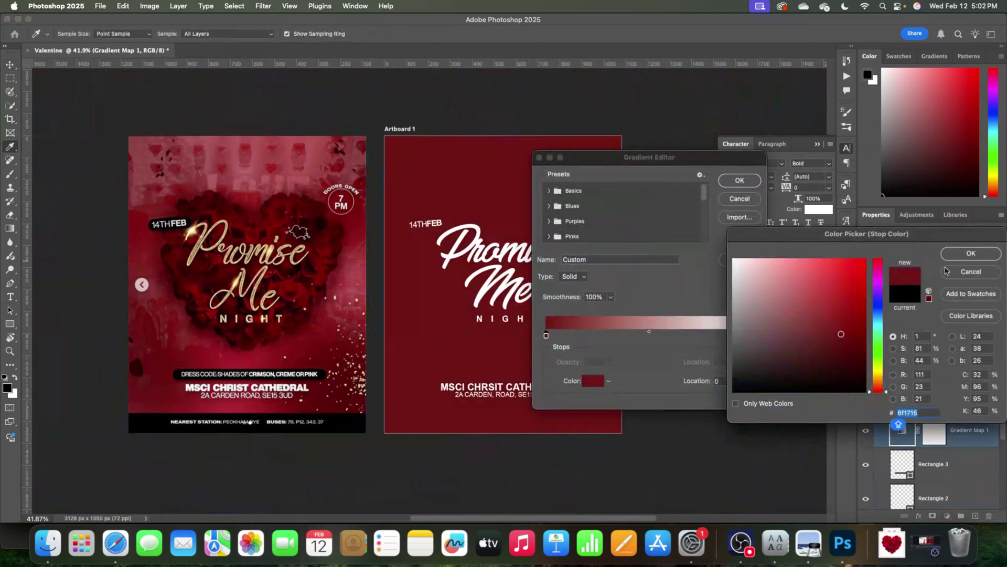
{"action": "left_click", "coordinate": [959, 257]}
Step: Set the gradient map's light stop to red 9b3334, sampled from the template's background, and apply the gradient
{"action": "double_click", "coordinate": [751, 338]}
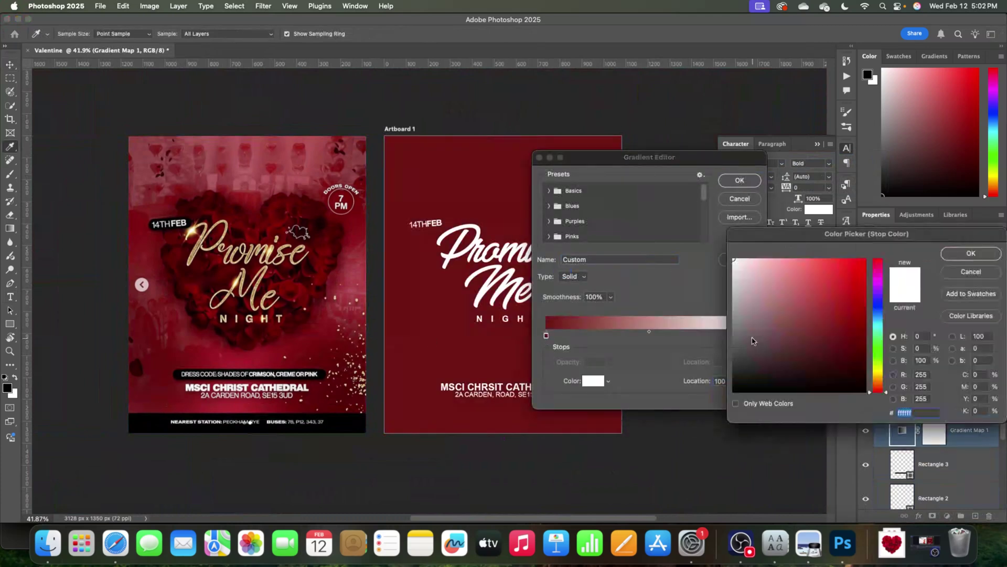
{"action": "left_click", "coordinate": [348, 249]}
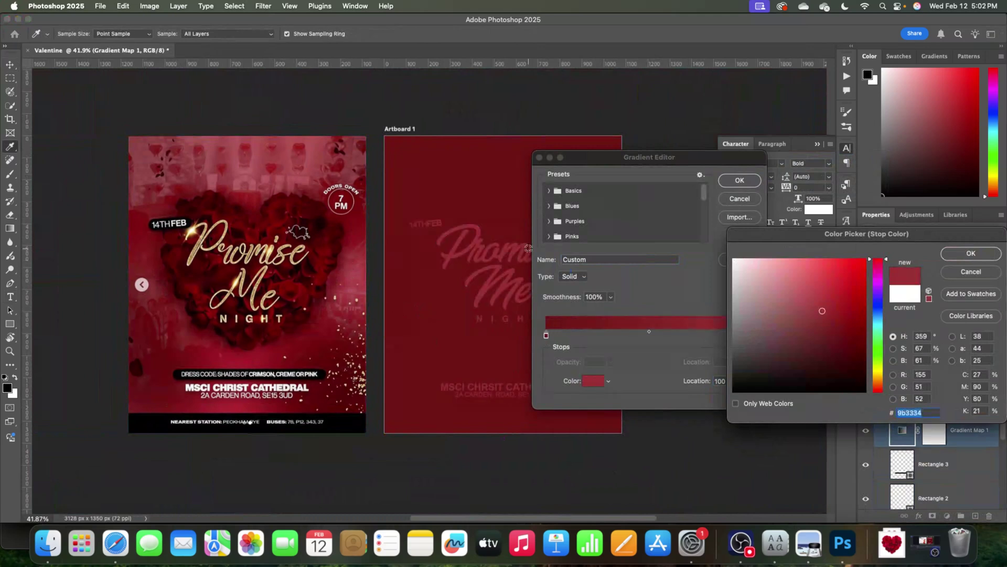
{"action": "left_click", "coordinate": [971, 254]}
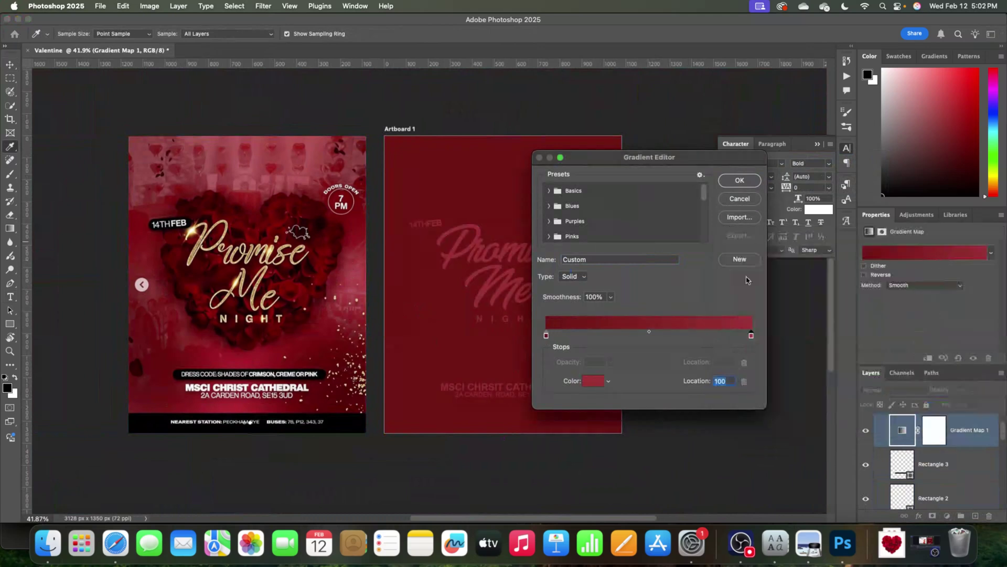
{"action": "left_click", "coordinate": [739, 181]}
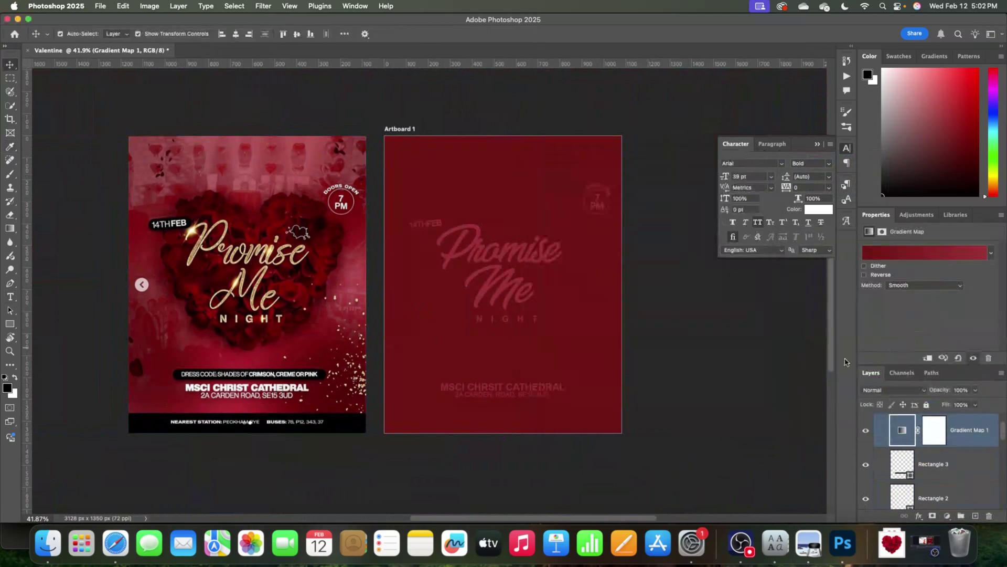
Step: Place the Gradient Map 1 layer below all other layers of Artboard 1 and delete the Layer 1 pixel layer
{"action": "left_click_drag", "start_coordinate": [934, 430], "coordinate": [927, 478]}
{"action": "left_click_drag", "start_coordinate": [928, 494], "coordinate": [927, 445]}
{"action": "left_click", "coordinate": [930, 459]}
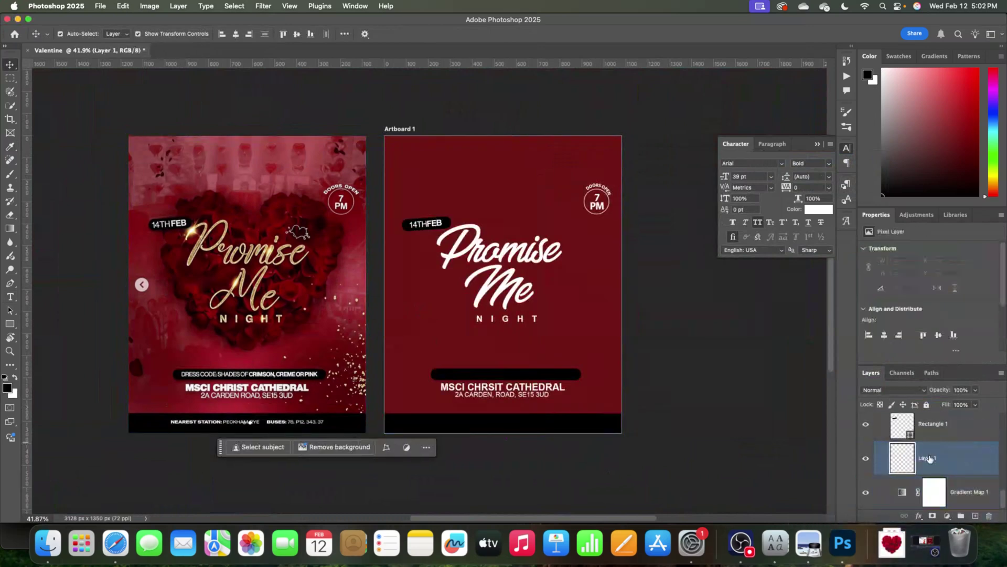
{"action": "key", "text": "Delete"}
{"action": "left_click", "coordinate": [752, 438]}
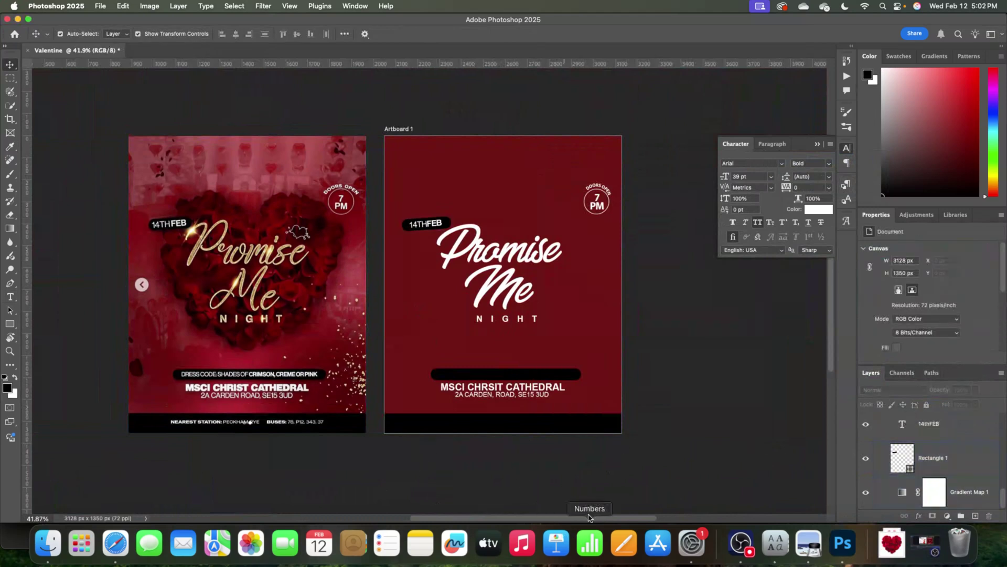
Step: Place the Heart 2 image over Artboard 1 and enlarge it to about 110.6% so it spans the artboard's width
{"action": "double_click", "coordinate": [528, 395]}
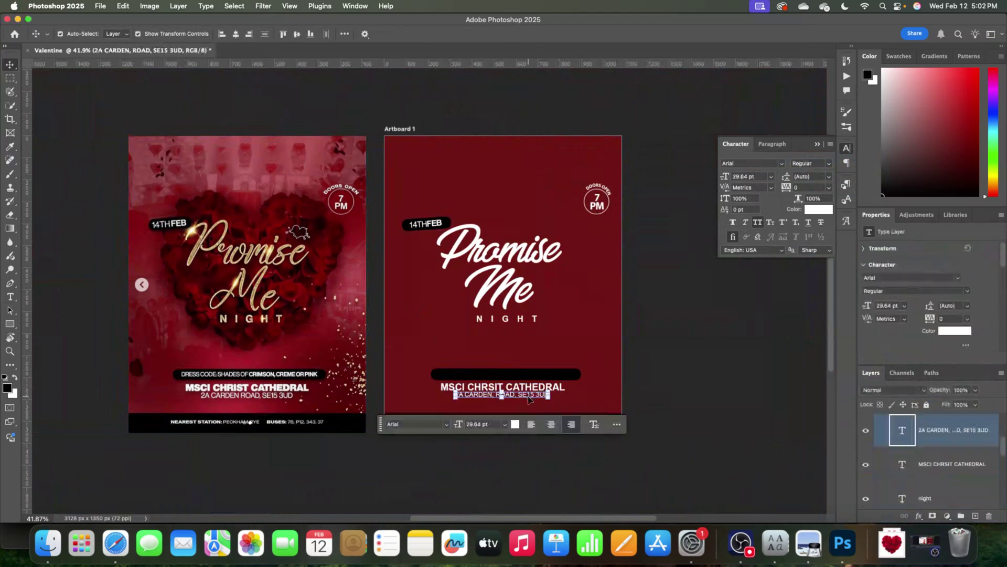
{"action": "left_click", "coordinate": [564, 375]}
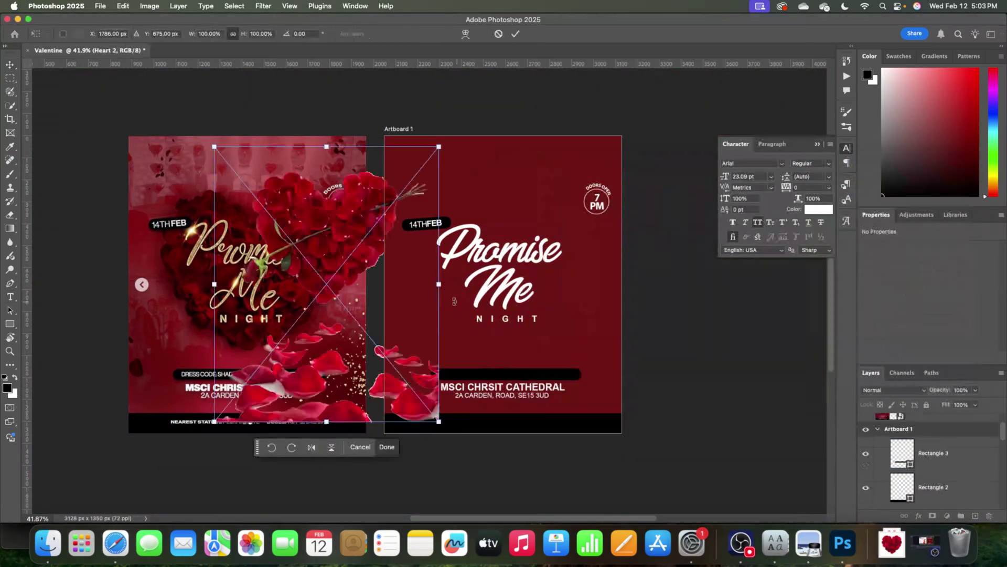
{"action": "left_click_drag", "start_coordinate": [463, 304], "coordinate": [565, 310]}
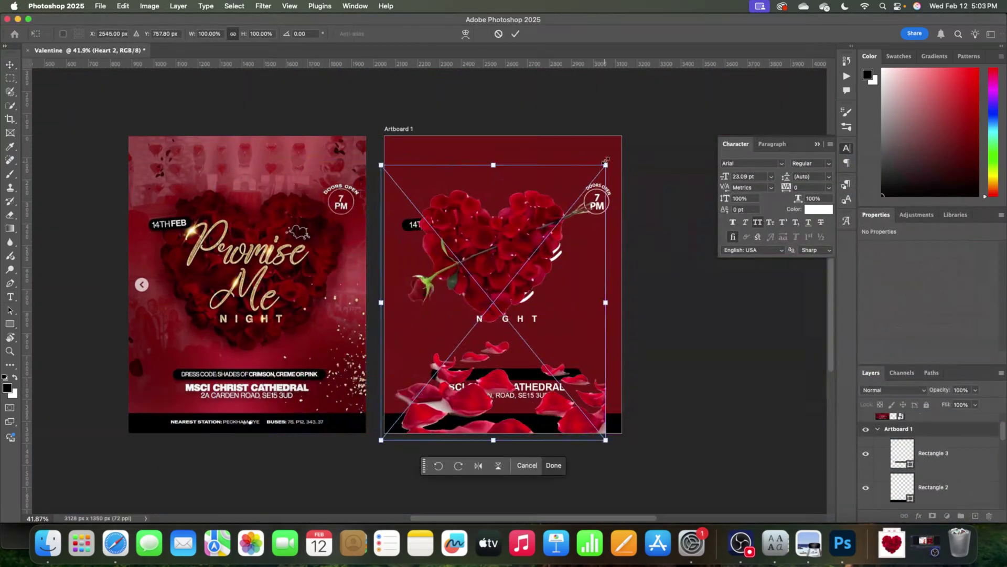
{"action": "left_click_drag", "start_coordinate": [606, 165], "coordinate": [634, 138]}
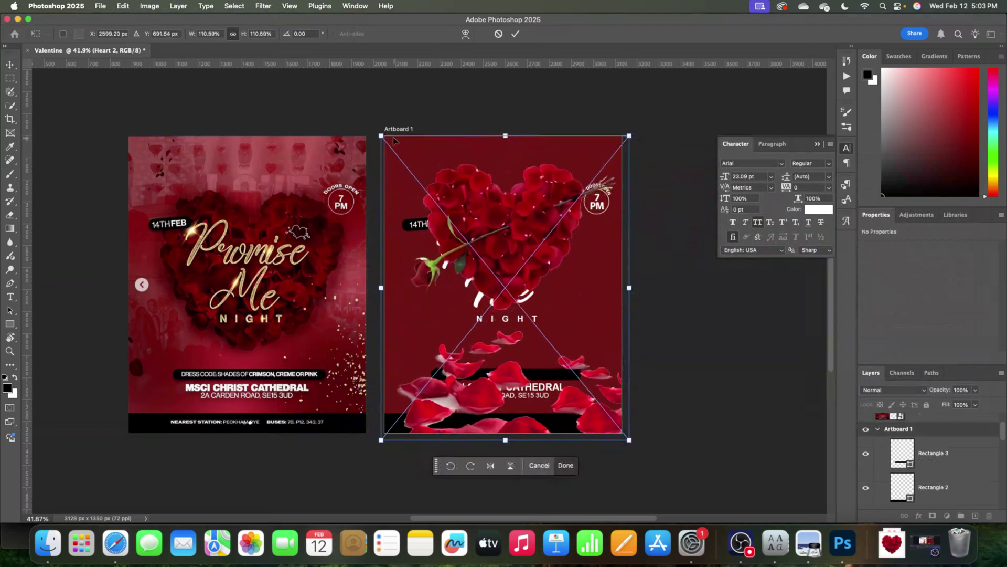
{"action": "key", "text": "Return"}
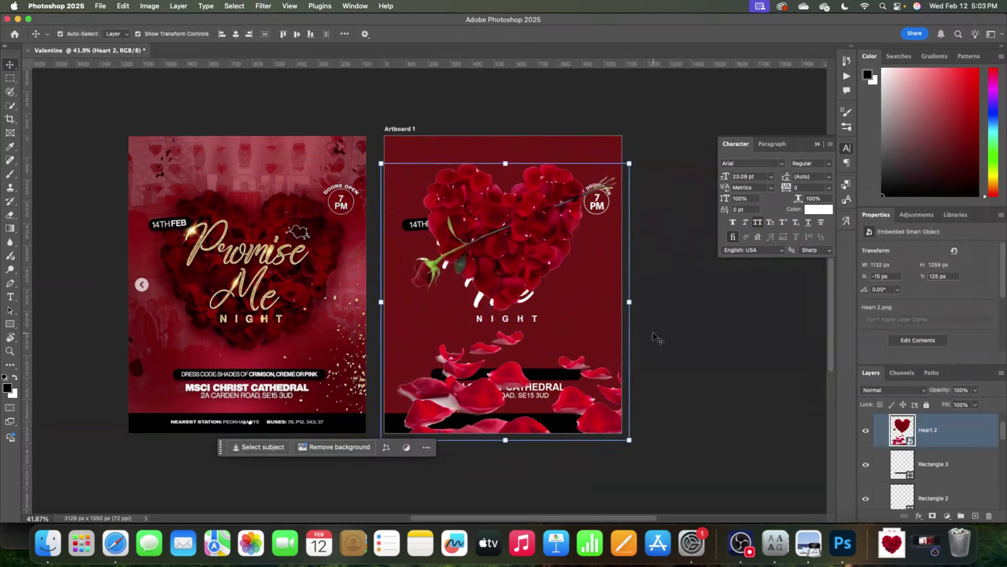
Step: Reorder the Heart 2 layer so it sits directly above Gradient Map 1, behind the texts and rectangles
{"action": "left_click_drag", "start_coordinate": [931, 438], "coordinate": [919, 508]}
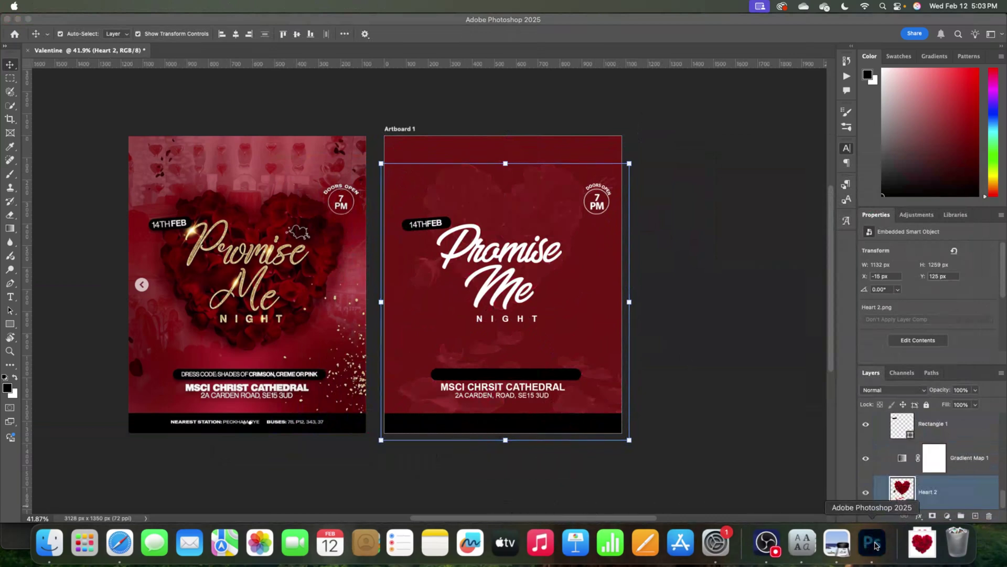
{"action": "left_click", "coordinate": [895, 507]}
{"action": "left_click_drag", "start_coordinate": [917, 492], "coordinate": [903, 444]}
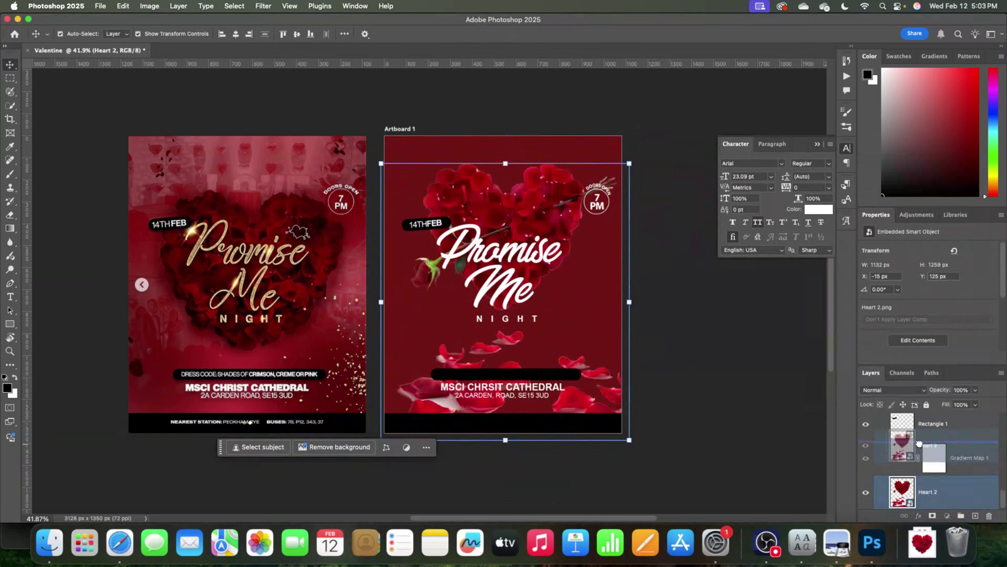
{"action": "left_click", "coordinate": [711, 345]}
Step: Lower the Heart 2 image and resize it to about 1162 × 1291 px, centring the rose heart behind the title
{"action": "left_click", "coordinate": [567, 224]}
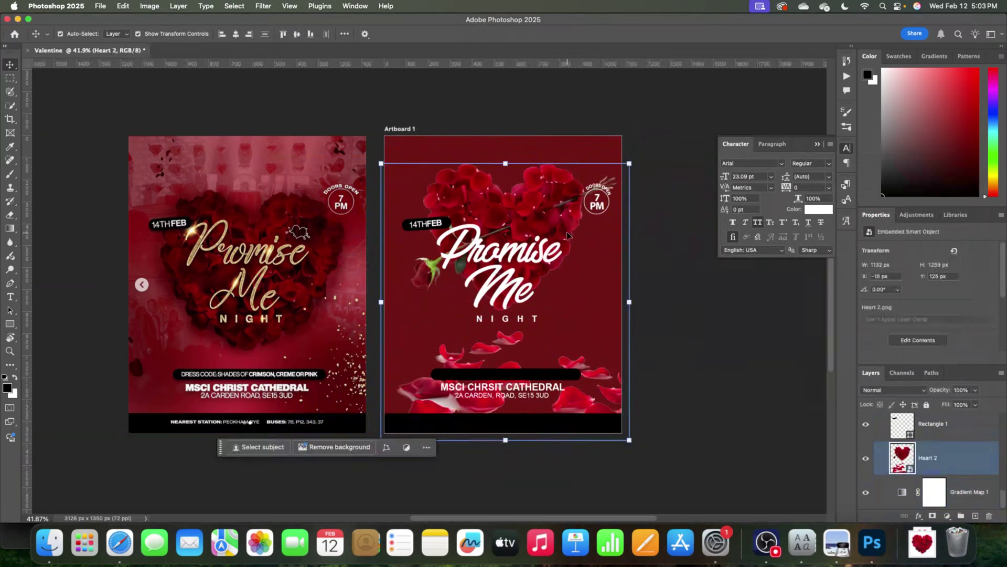
{"action": "left_click_drag", "start_coordinate": [566, 232], "coordinate": [561, 273]}
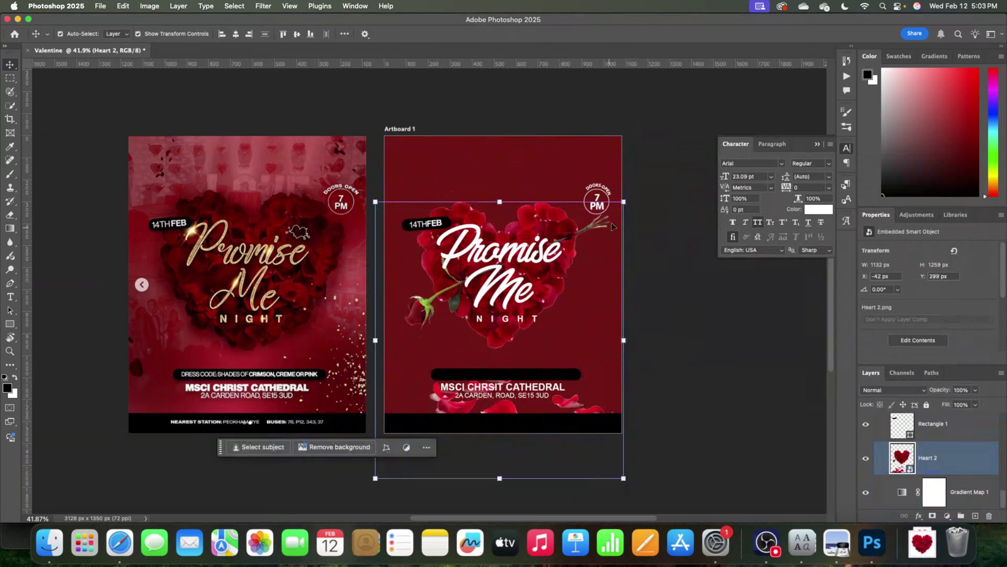
{"action": "left_click_drag", "start_coordinate": [623, 202], "coordinate": [657, 149]}
{"action": "left_click_drag", "start_coordinate": [527, 260], "coordinate": [524, 275]}
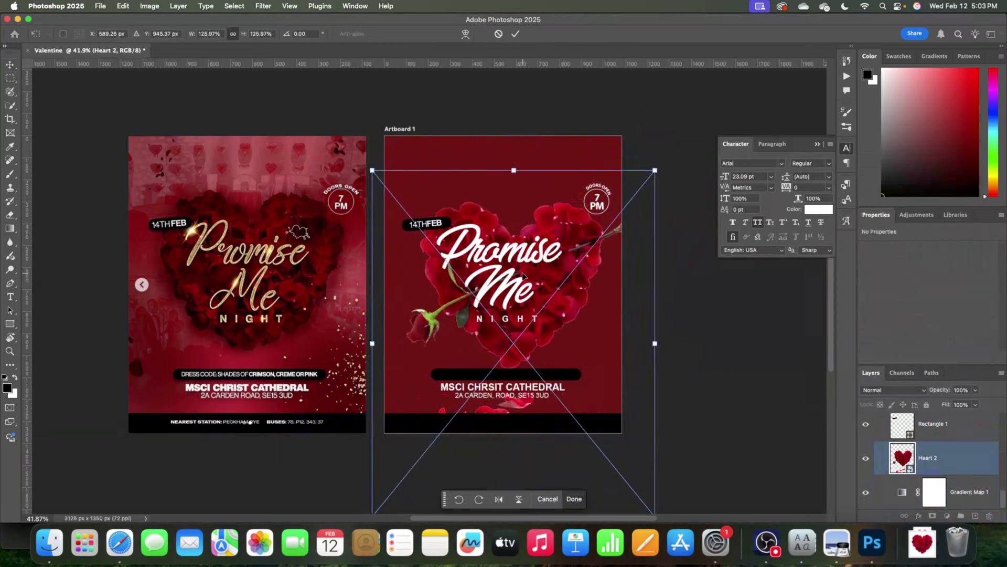
{"action": "key", "text": "Return"}
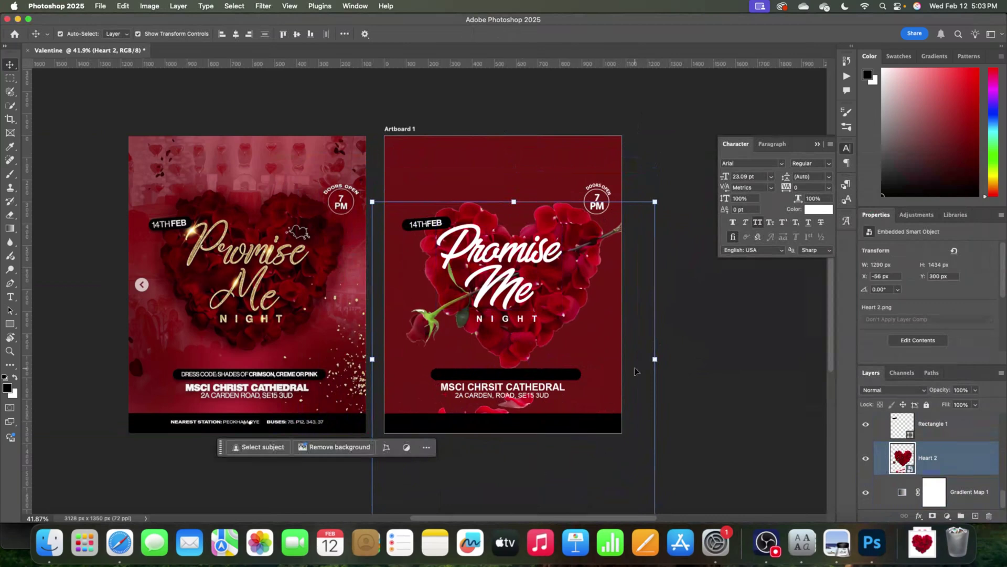
{"action": "left_click_drag", "start_coordinate": [654, 359], "coordinate": [589, 330]}
{"action": "key", "text": "Return"}
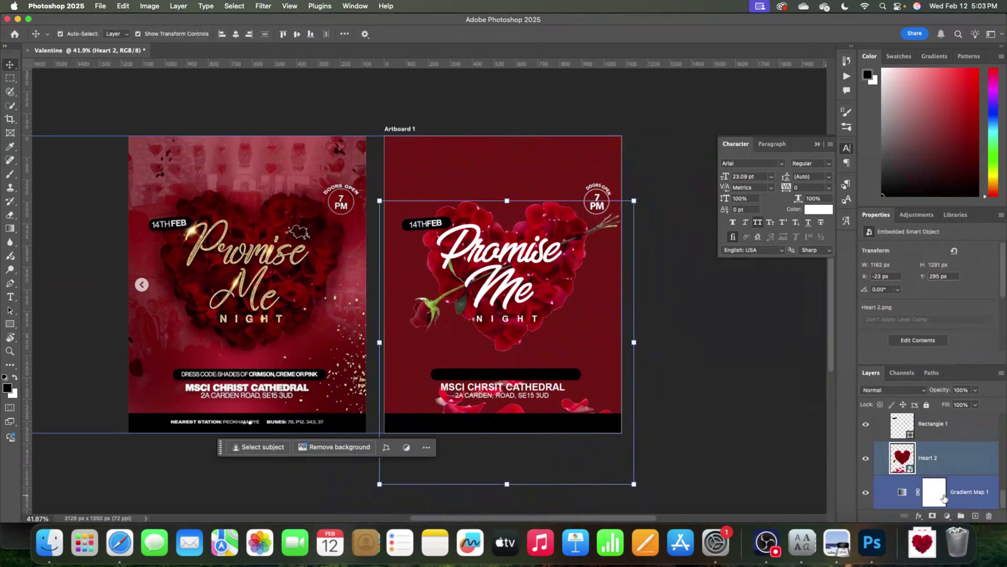
Step: Add a layer mask to Heart 2 and paint out the loose petals behind the venue text with a 364 px black brush
{"action": "left_click", "coordinate": [933, 516]}
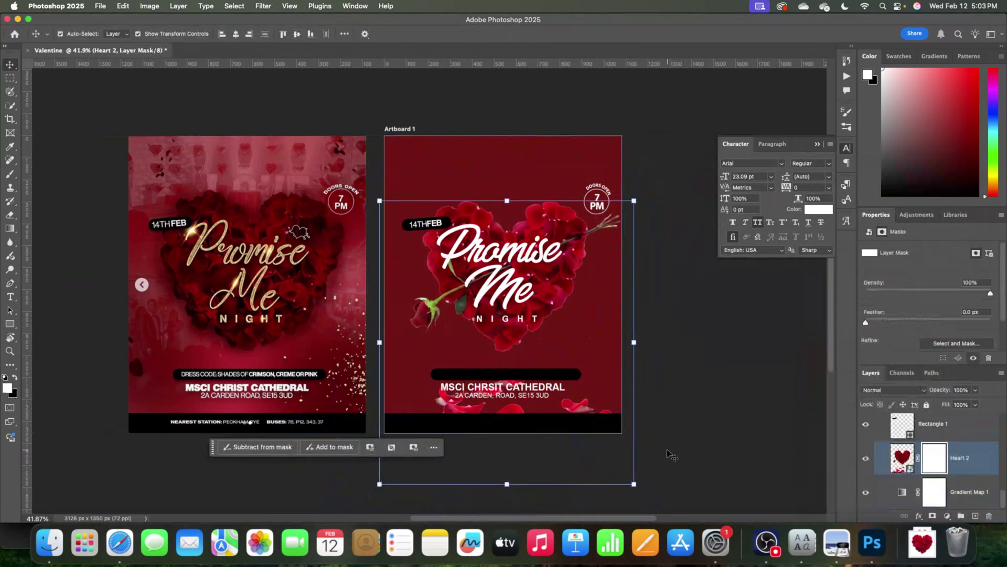
{"action": "key", "text": "b"}
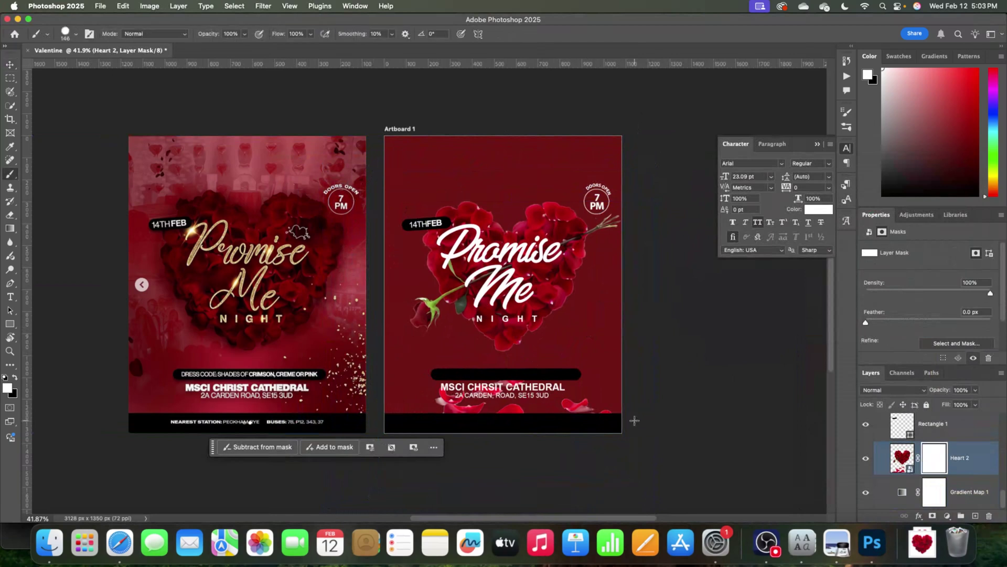
{"action": "key", "text": "x"}
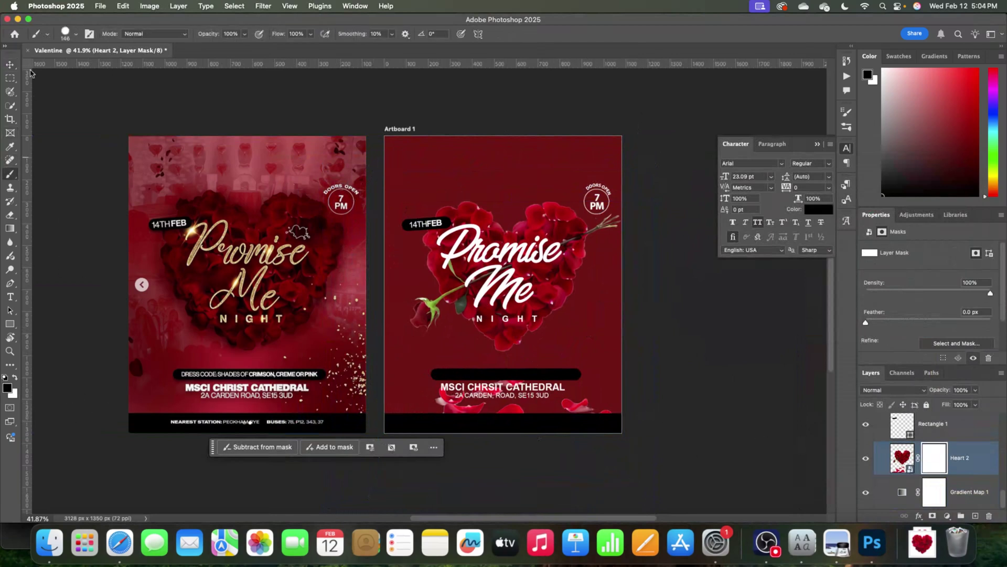
{"action": "left_click", "coordinate": [65, 33]}
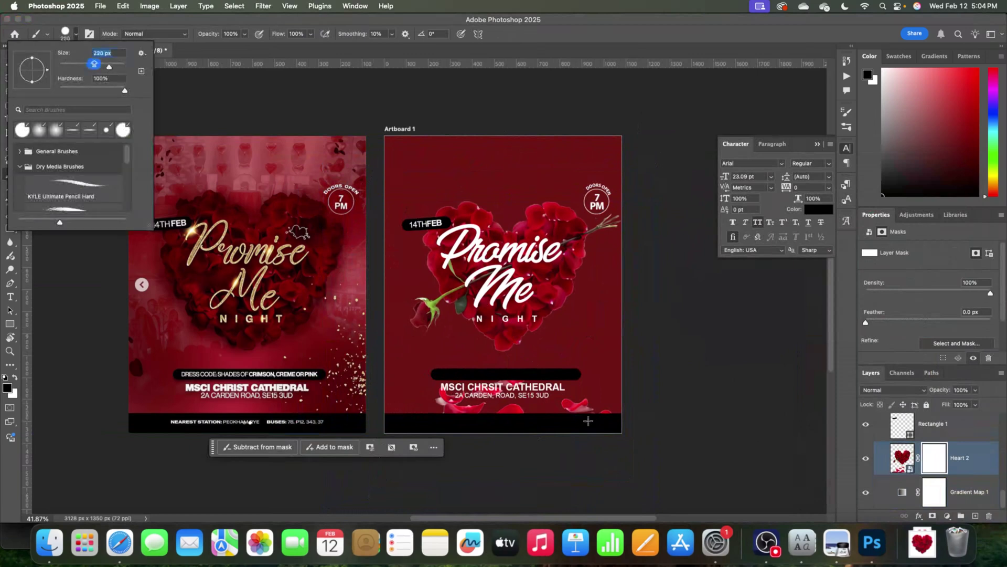
{"action": "left_click_drag", "start_coordinate": [113, 66], "coordinate": [116, 66]}
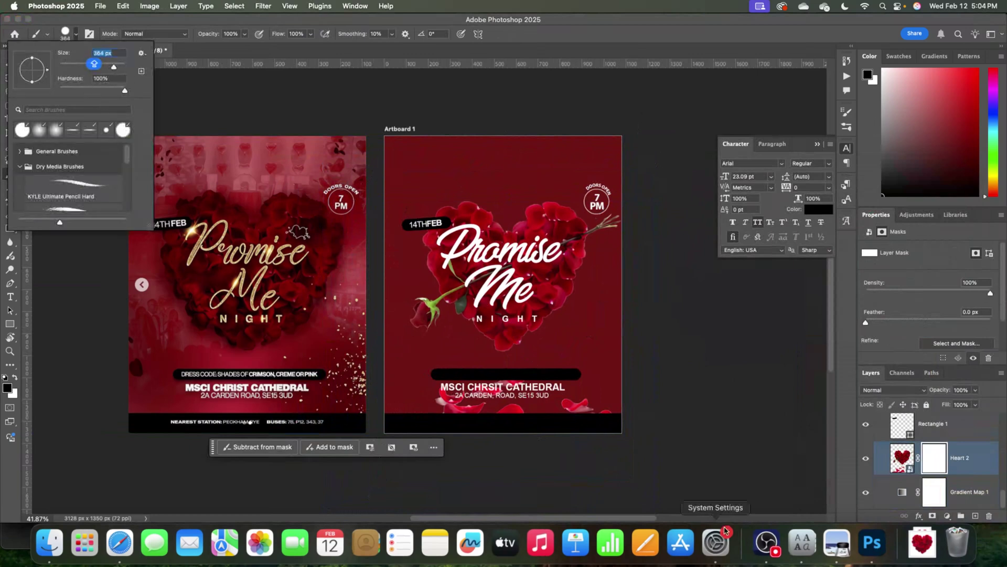
{"action": "left_click", "coordinate": [577, 405]}
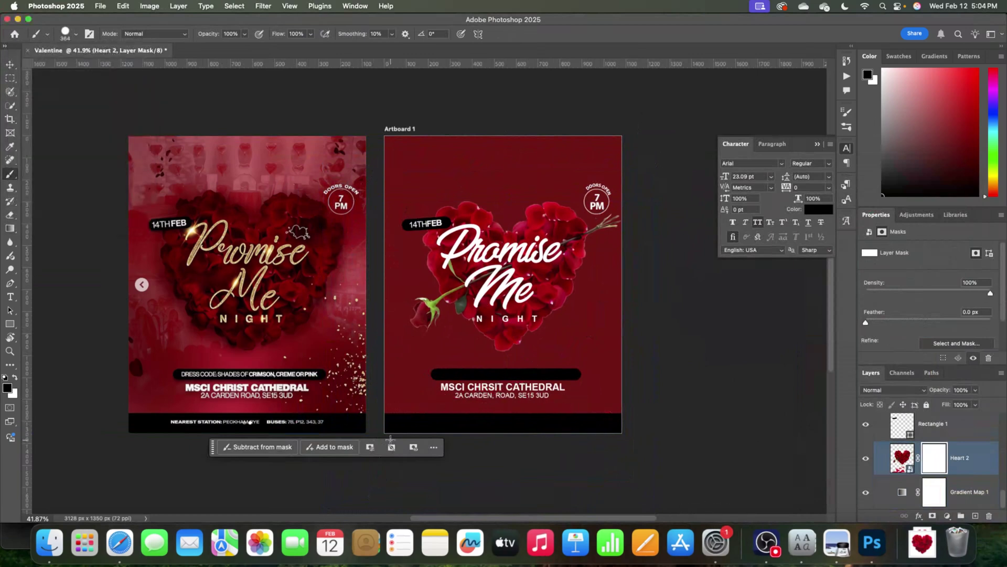
Step: Add a Levels adjustment clipped to Heart 2 and darken the roses, with midtones at 0.60 and the white output at 218
{"action": "key", "text": "v"}
{"action": "left_click", "coordinate": [559, 294]}
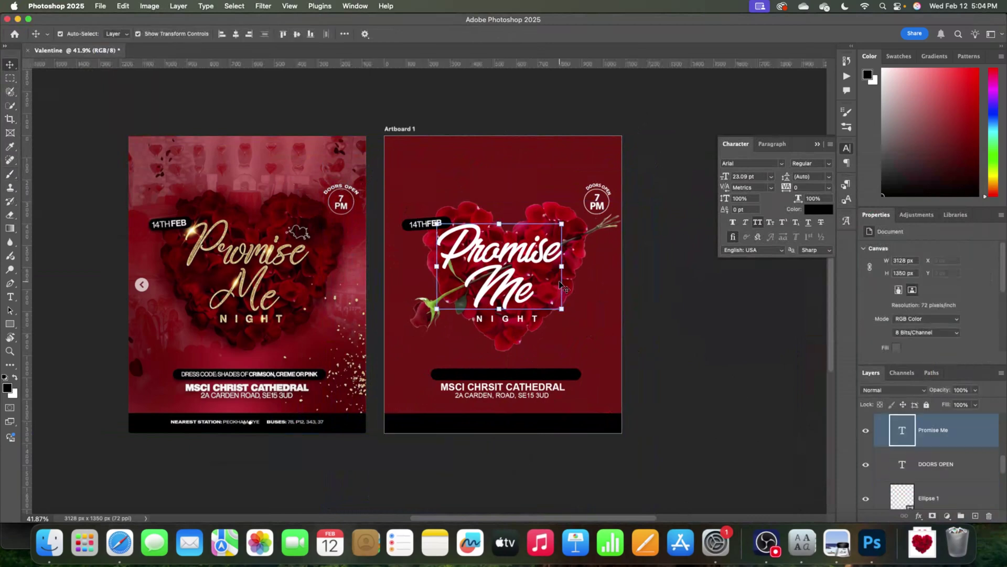
{"action": "left_click", "coordinate": [580, 250]}
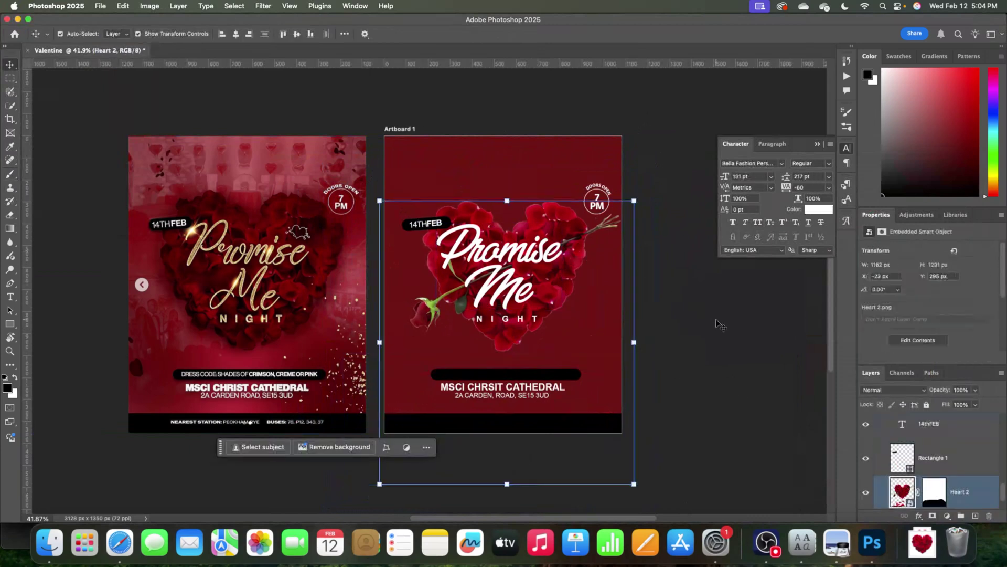
{"action": "left_click", "coordinate": [949, 516]}
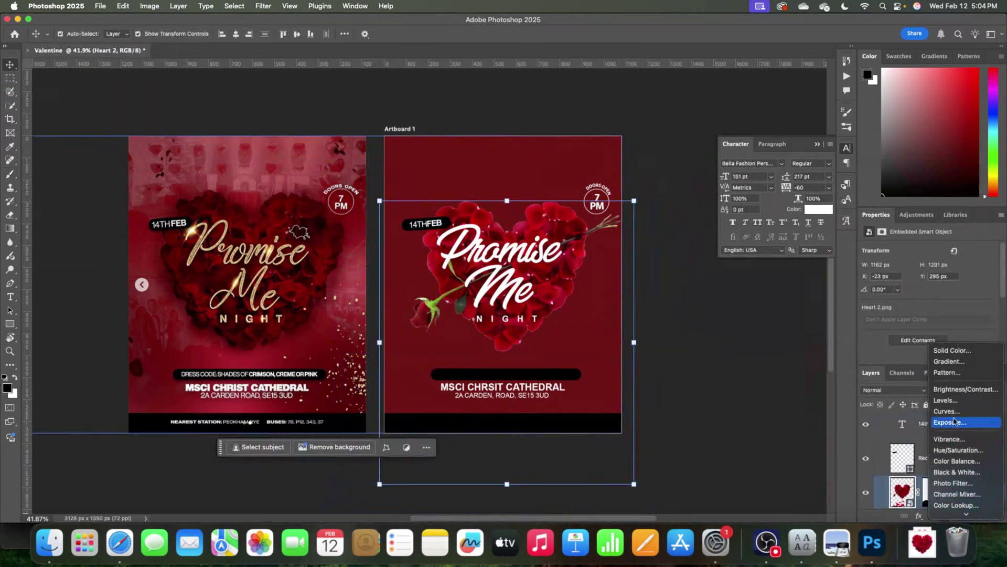
{"action": "left_click", "coordinate": [947, 400]}
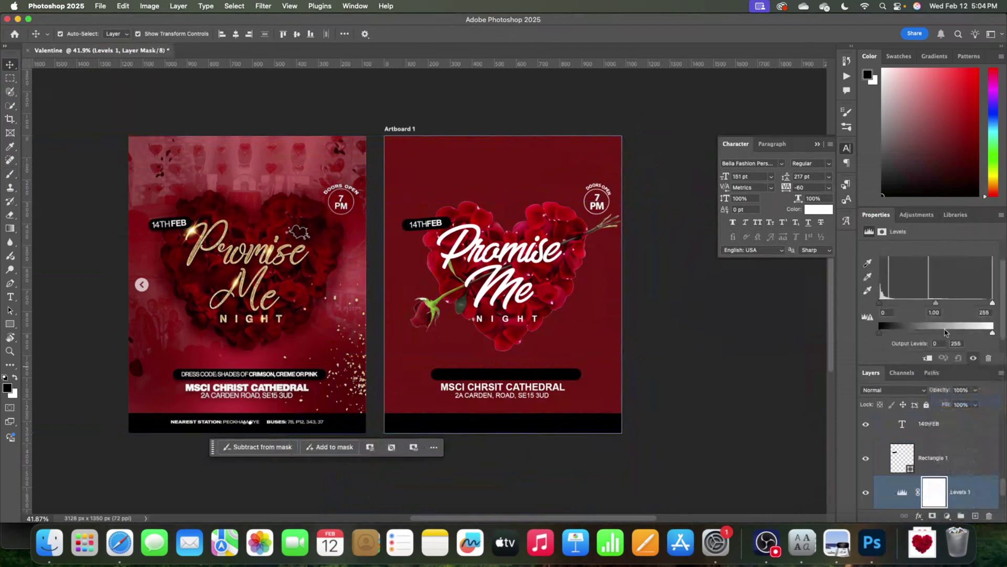
{"action": "mouse_move", "coordinate": [938, 304]}
{"action": "left_mouse_down"}
{"action": "mouse_move", "coordinate": [923, 304]}
{"action": "mouse_move", "coordinate": [955, 304]}
{"action": "left_mouse_up"}
{"action": "left_click", "coordinate": [935, 358]}
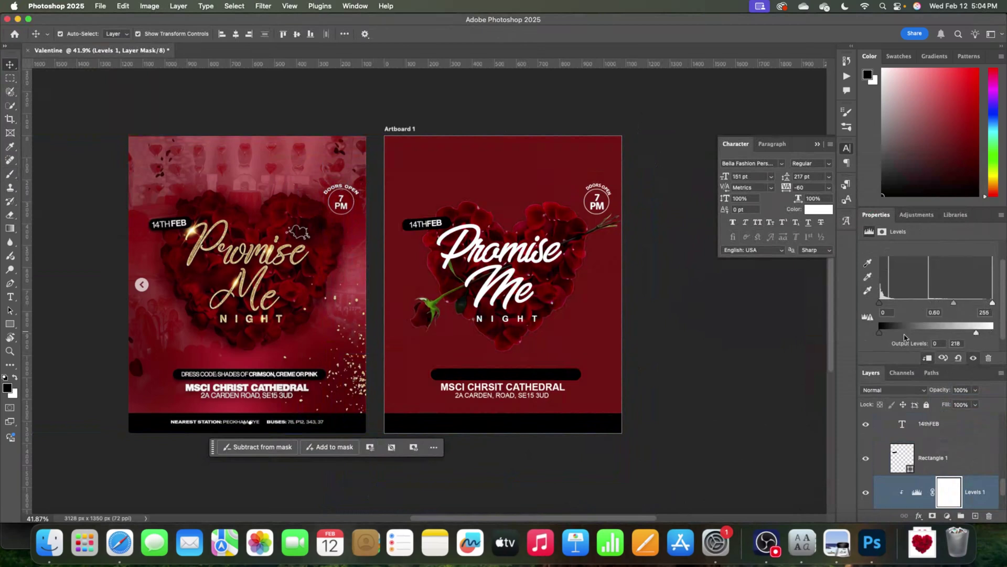
{"action": "left_click_drag", "start_coordinate": [881, 335], "coordinate": [859, 337]}
{"action": "left_click_drag", "start_coordinate": [982, 304], "coordinate": [956, 307]}
Step: Scale the Promise Me text to about 93.56%, shift it down slightly over the heart, and nudge NIGHT up a little
{"action": "left_click", "coordinate": [503, 262]}
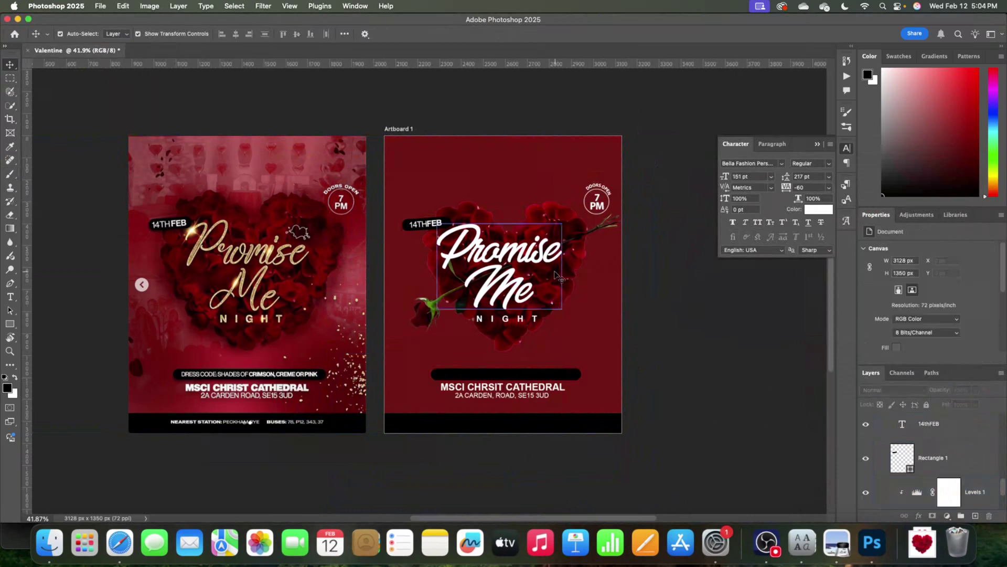
{"action": "key", "text": "ctrl+t"}
{"action": "mouse_move", "coordinate": [499, 223]}
{"action": "left_mouse_down"}
{"action": "mouse_move", "coordinate": [500, 234]}
{"action": "mouse_move", "coordinate": [500, 223]}
{"action": "left_mouse_up"}
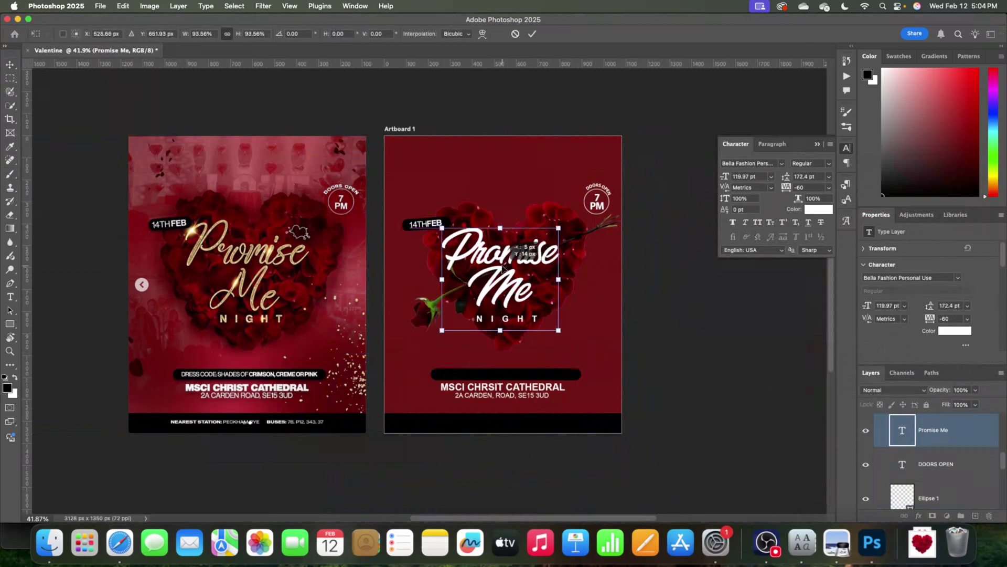
{"action": "left_click", "coordinate": [698, 326]}
{"action": "left_click_drag", "start_coordinate": [530, 323], "coordinate": [530, 321]}
{"action": "left_click", "coordinate": [669, 287]}
Step: Add a vertical guide at the middle of Artboard 1 and centre the Promise Me and NIGHT texts on it
{"action": "left_click", "coordinate": [414, 127]}
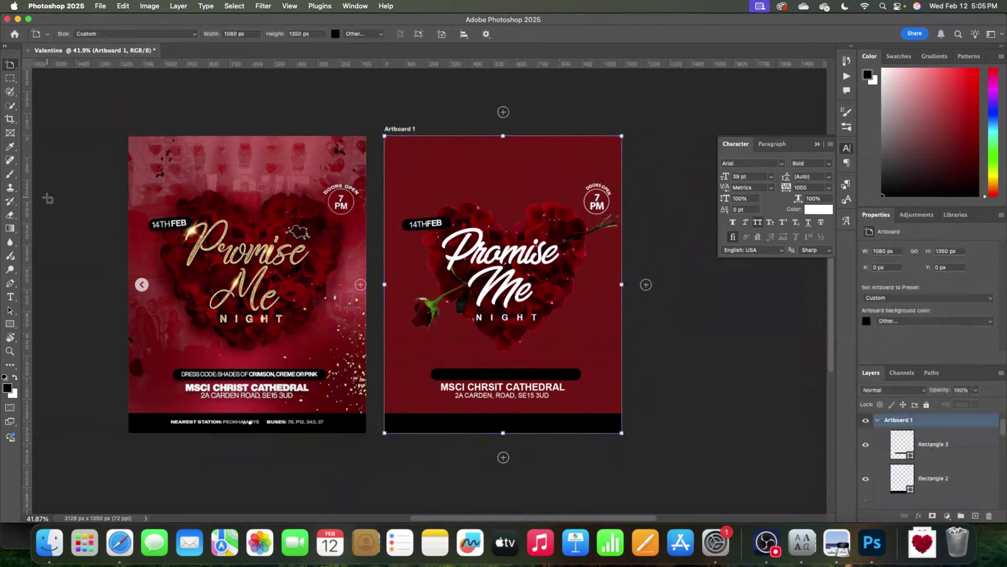
{"action": "left_click_drag", "start_coordinate": [27, 207], "coordinate": [503, 194]}
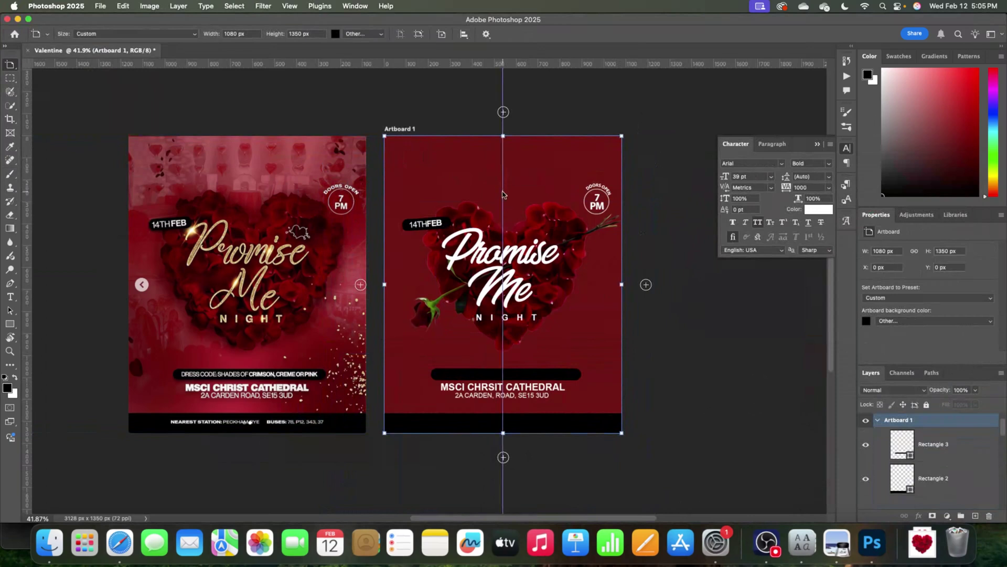
{"action": "left_click", "coordinate": [524, 254]}
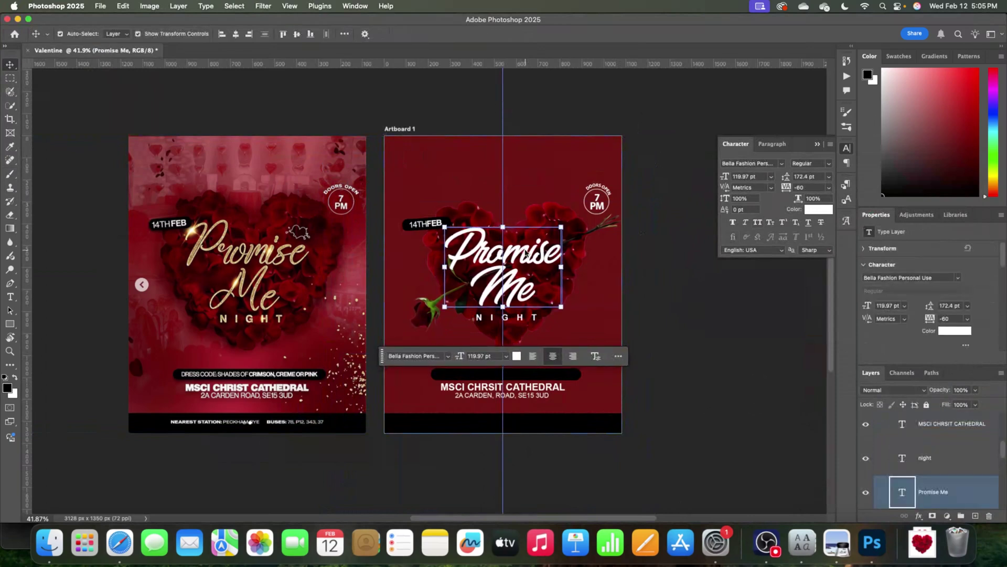
{"action": "left_click", "coordinate": [531, 319]}
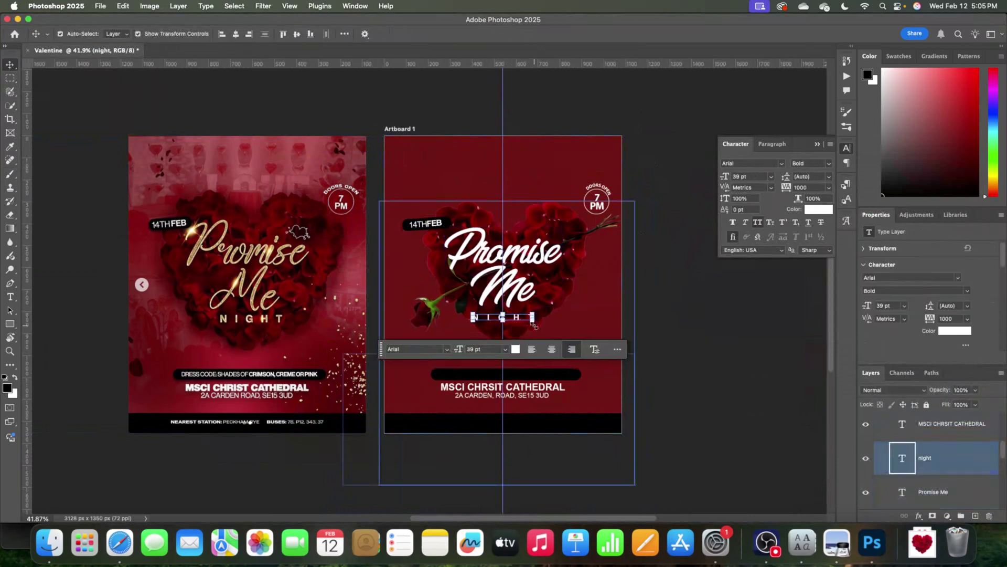
{"action": "left_click", "coordinate": [763, 331]}
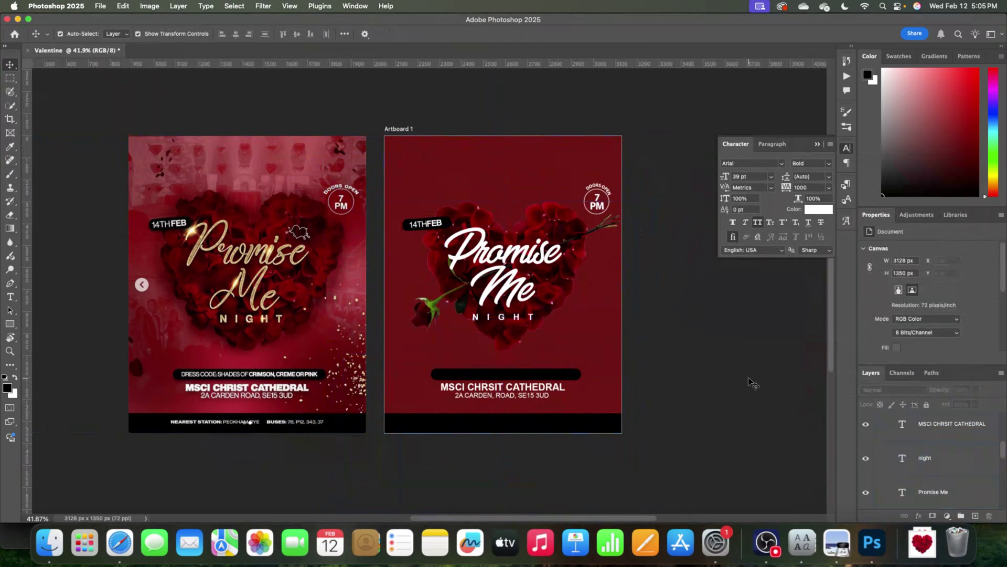
Step: Add a black drop shadow to the 14THFEB badge with 77% opacity, 90° angle, 6 px distance and 24 px size
{"action": "left_click", "coordinate": [426, 223]}
{"action": "left_click", "coordinate": [917, 515]}
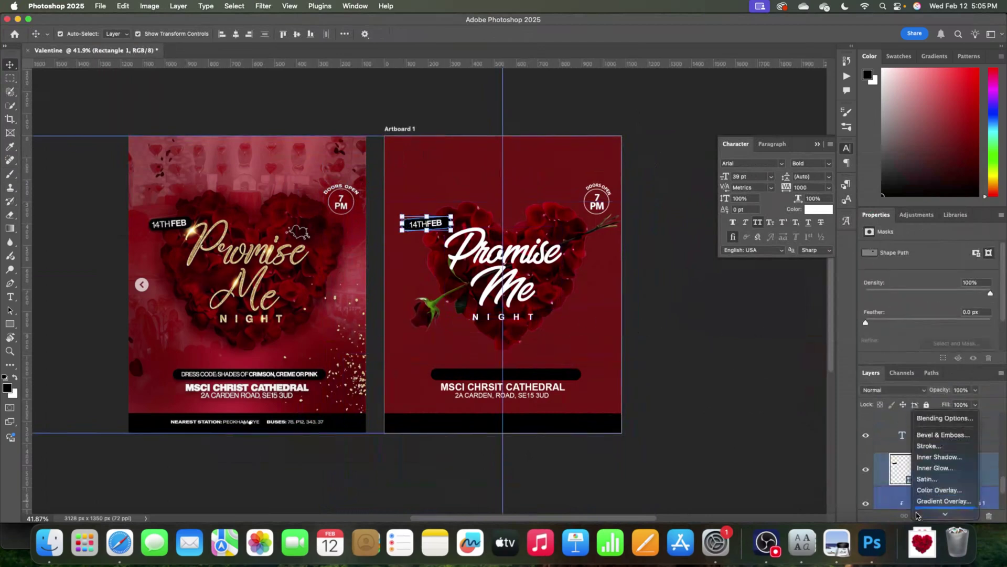
{"action": "left_click", "coordinate": [932, 509]}
{"action": "left_click_drag", "start_coordinate": [786, 360], "coordinate": [780, 340]}
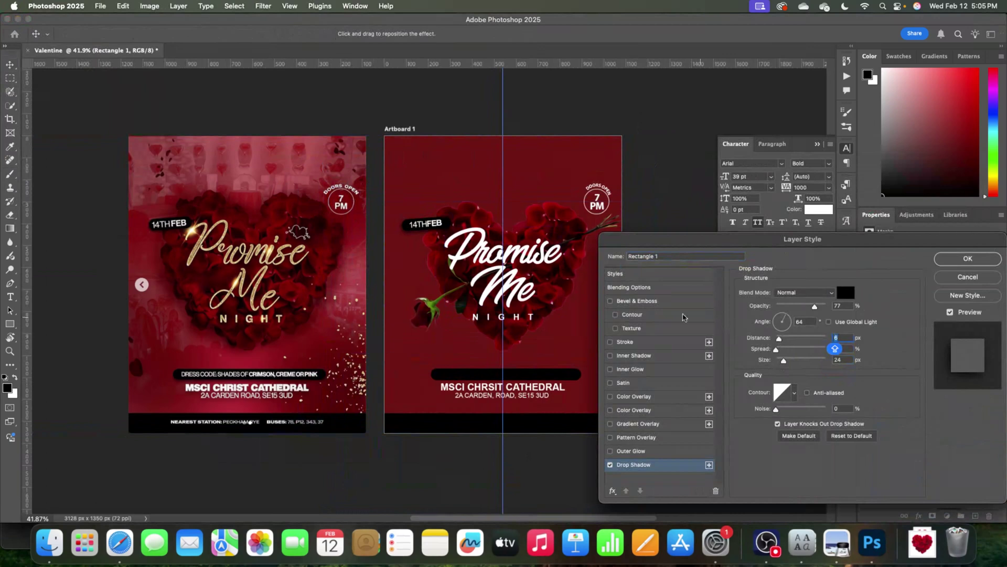
{"action": "left_click_drag", "start_coordinate": [401, 233], "coordinate": [401, 235]}
{"action": "left_click", "coordinate": [968, 259]}
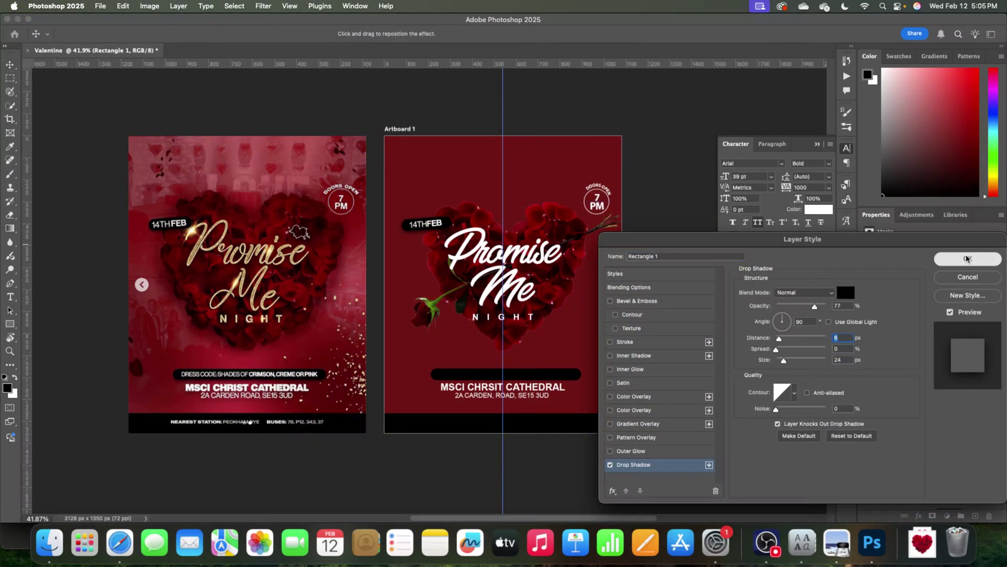
Step: Move the DOORS OPEN text, its circle and the 7 PM text up slightly
{"action": "left_click", "coordinate": [598, 192]}
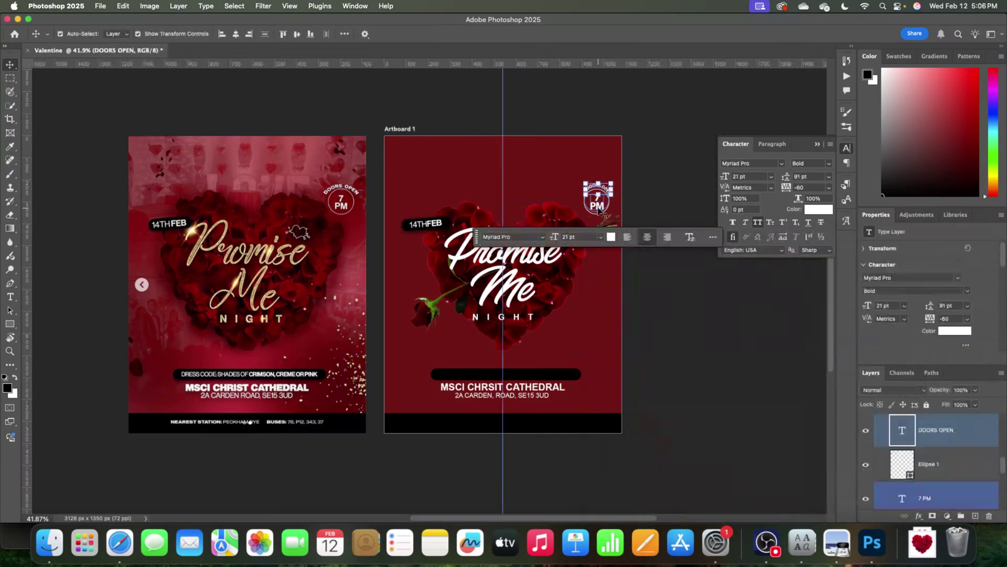
{"action": "left_click", "coordinate": [598, 207], "text": "shift"}
{"action": "left_click", "coordinate": [928, 463], "text": "shift"}
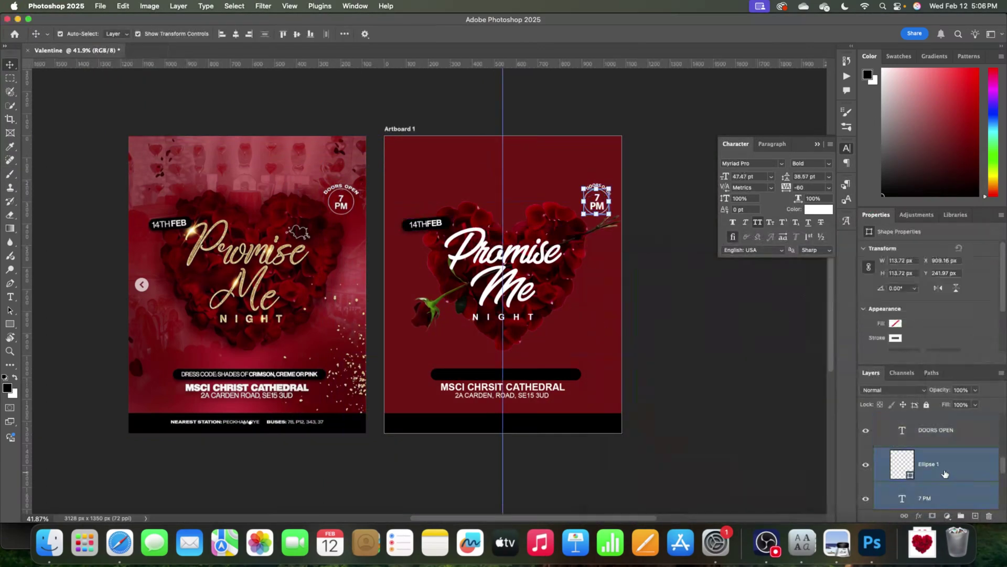
{"action": "left_click", "coordinate": [954, 441]}
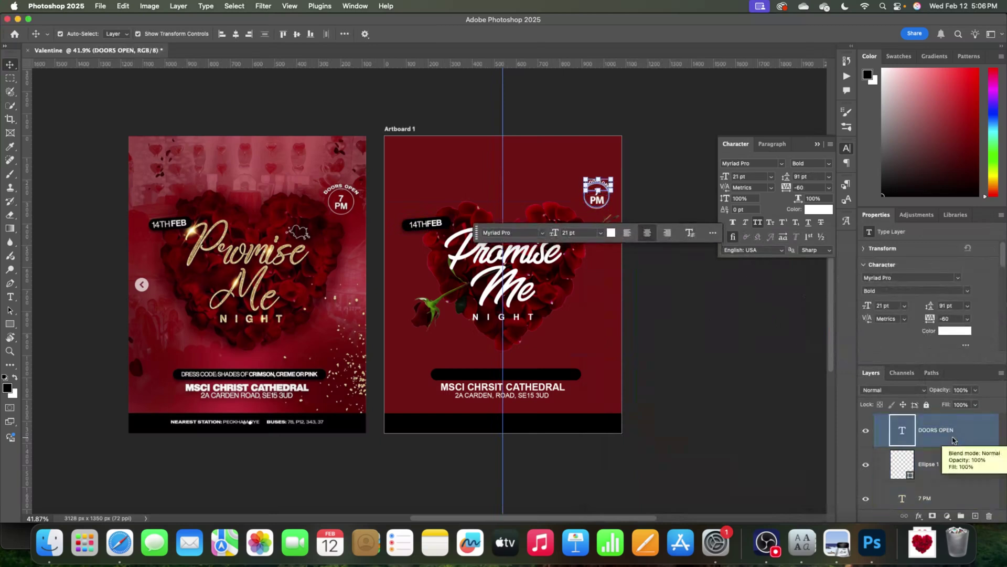
{"action": "left_click", "coordinate": [935, 470]}
{"action": "left_click", "coordinate": [936, 433]}
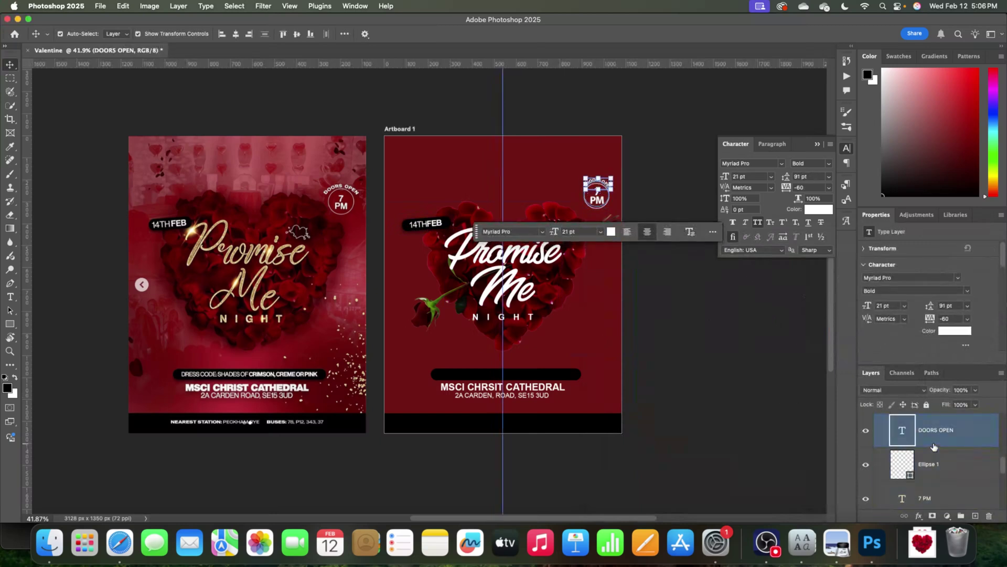
{"action": "left_click", "coordinate": [670, 295]}
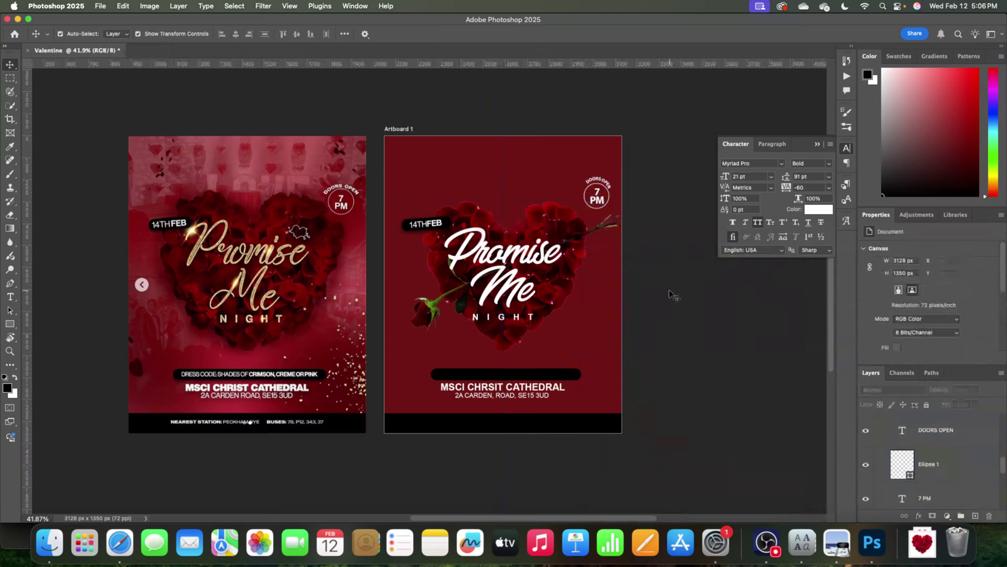
Step: Add trailing spaces to the curved DOORS OPEN text above the 7 PM circle
{"action": "left_click", "coordinate": [606, 183]}
{"action": "scroll", "coordinate": [606, 183], "scroll_direction": "down", "scroll_amount": 2}
{"action": "scroll", "coordinate": [606, 183], "scroll_direction": "up", "scroll_amount": 8}
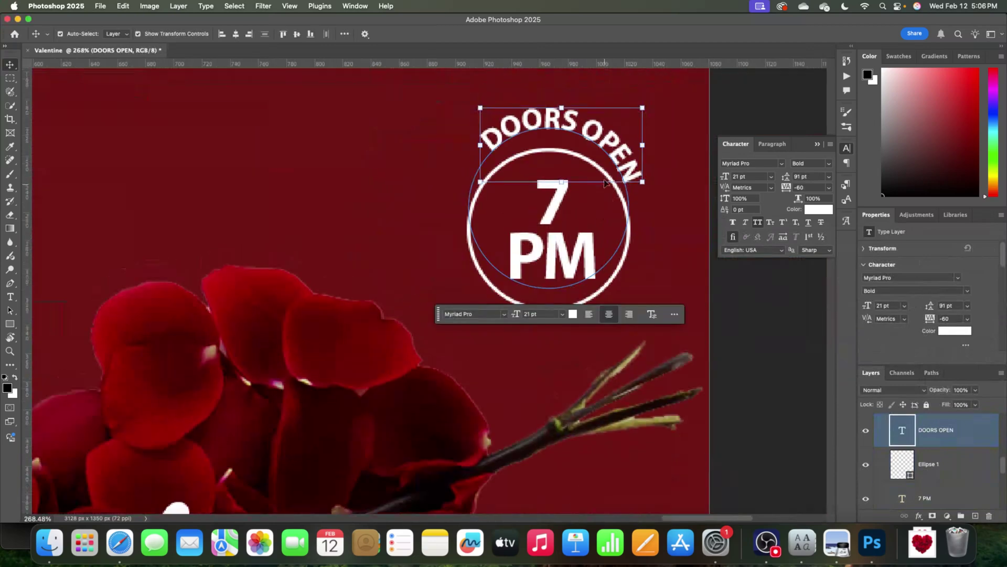
{"action": "double_click", "coordinate": [587, 129]}
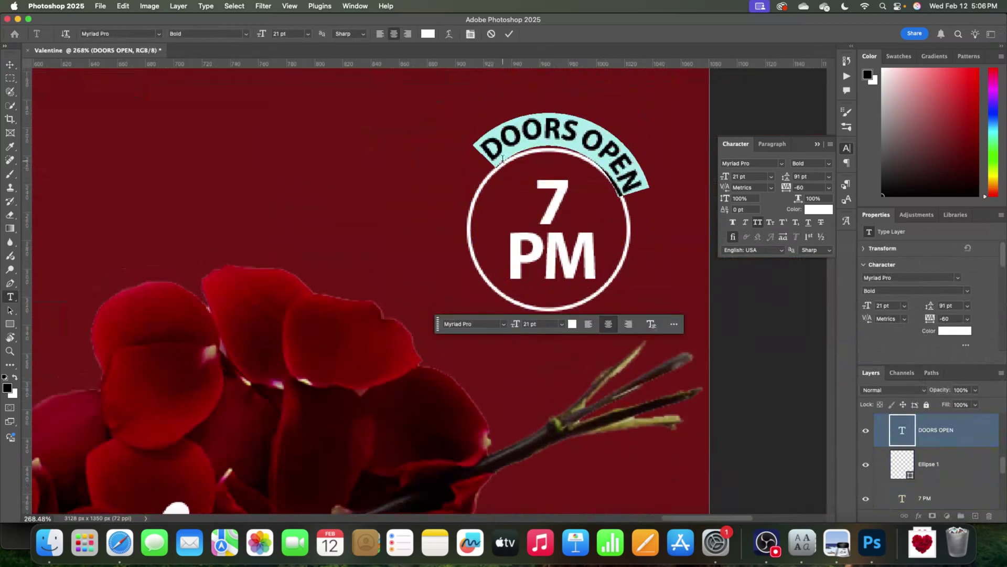
{"action": "left_click", "coordinate": [503, 149]}
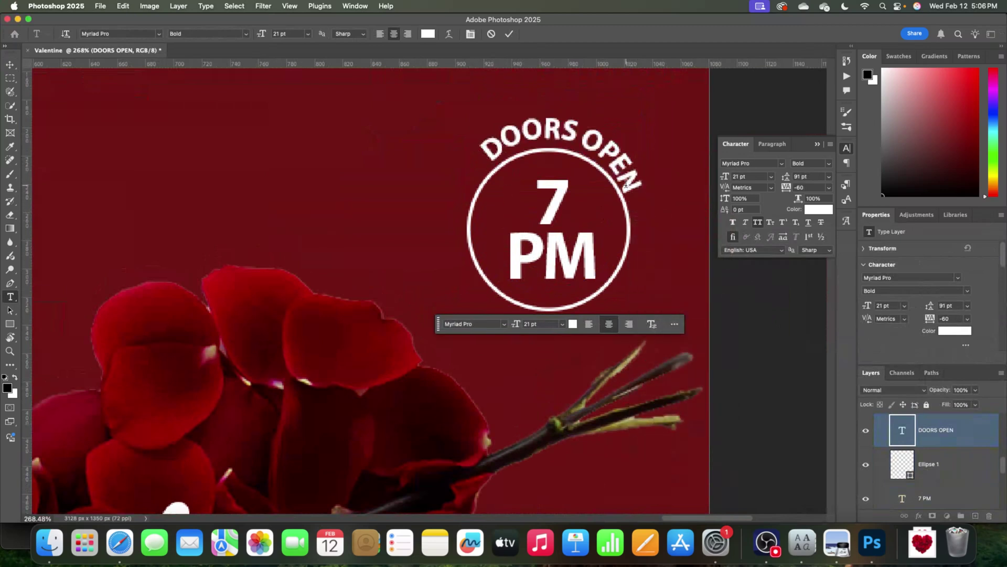
{"action": "left_click_drag", "start_coordinate": [626, 198], "coordinate": [507, 172]}
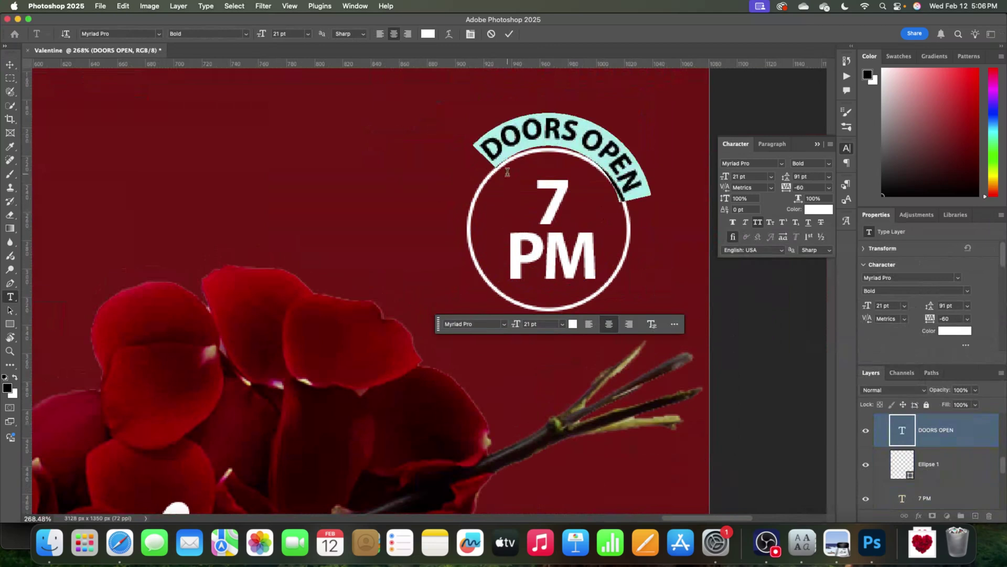
{"action": "double_click", "coordinate": [485, 173]}
{"action": "left_click", "coordinate": [462, 213]}
{"action": "right_click", "coordinate": [470, 248]}
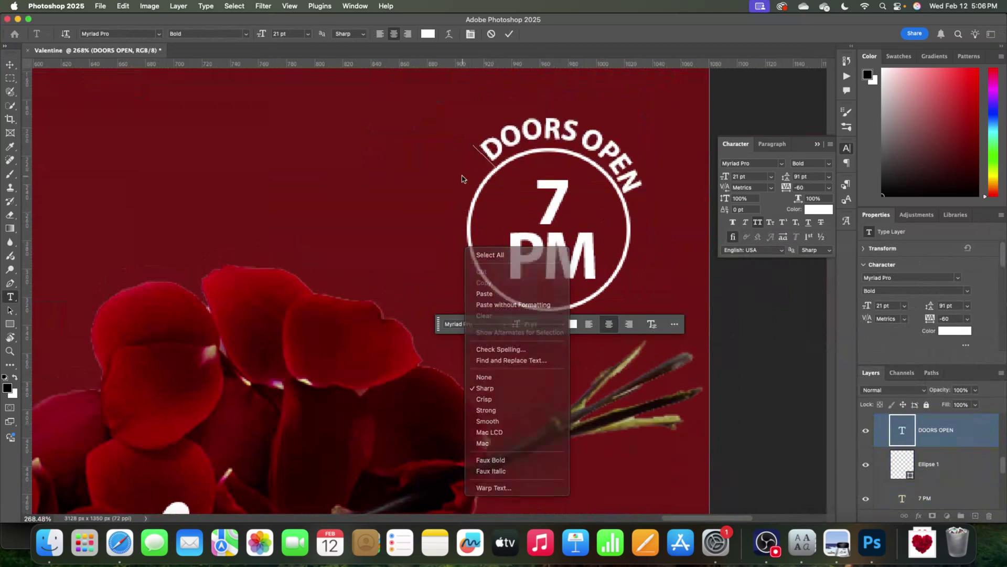
{"action": "key", "text": "Escape"}
Step: Rotate the curved DOORS OPEN text counterclockwise and shift it so it sits centred over the circle
{"action": "key", "text": "super+t"}
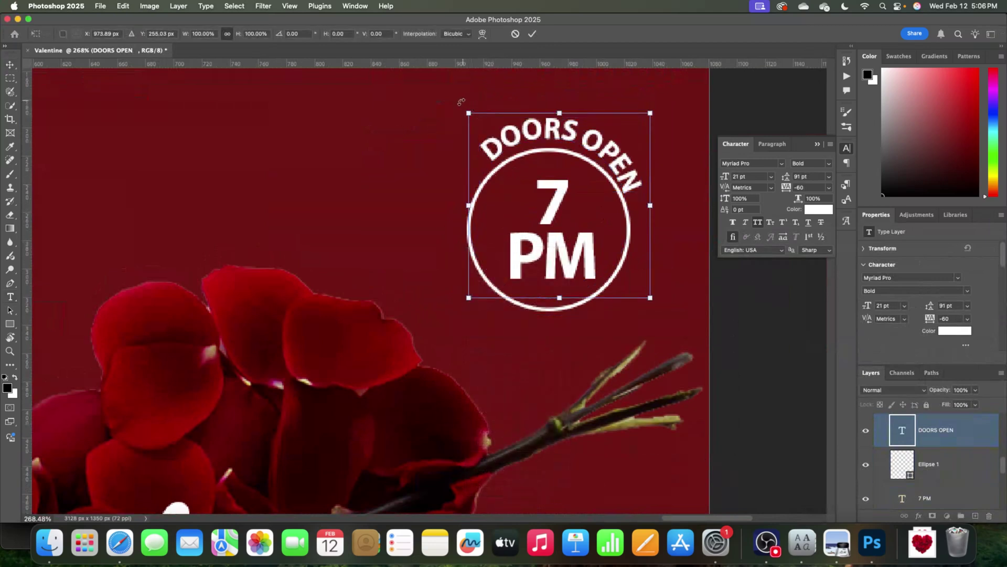
{"action": "left_click_drag", "start_coordinate": [464, 104], "coordinate": [456, 124]}
{"action": "left_click_drag", "start_coordinate": [525, 138], "coordinate": [523, 139]}
{"action": "left_click_drag", "start_coordinate": [648, 187], "coordinate": [602, 128]}
{"action": "key", "text": "Return"}
Step: Combine the DOORS OPEN, Ellipse 1 and 7 PM layers into one smart object and rename it TIME
{"action": "left_click", "coordinate": [960, 507], "text": "shift"}
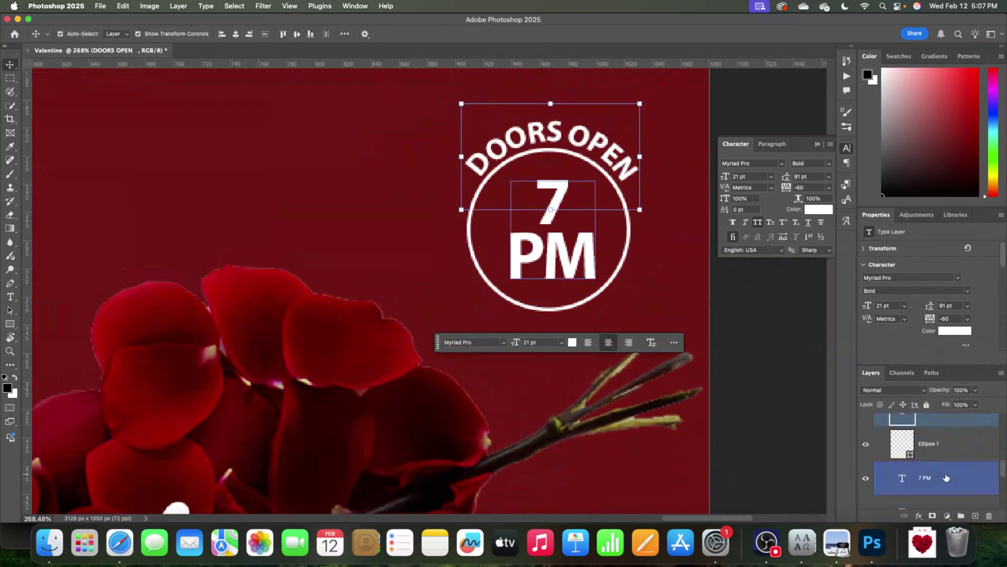
{"action": "right_click", "coordinate": [949, 475]}
{"action": "left_click", "coordinate": [895, 389]}
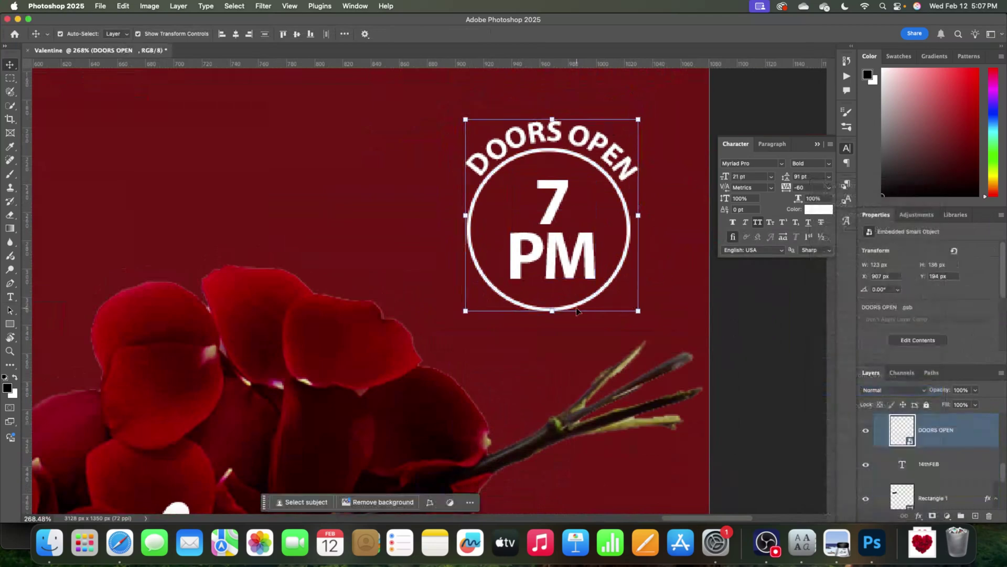
{"action": "double_click", "coordinate": [921, 431]}
{"action": "type", "text": "TIME"}
{"action": "key", "text": "Return"}
Step: Hide the black Rectangle 2 footer bar at the bottom of Artboard 1
{"action": "scroll", "coordinate": [684, 366], "scroll_direction": "down", "scroll_amount": 2}
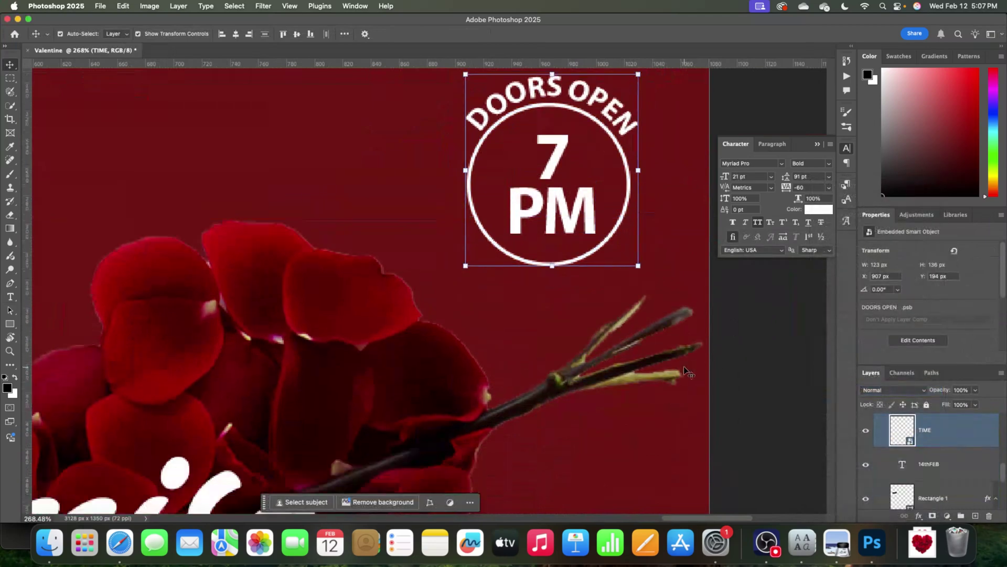
{"action": "scroll", "coordinate": [684, 366], "scroll_direction": "down", "scroll_amount": 5}
{"action": "left_click", "coordinate": [706, 364]}
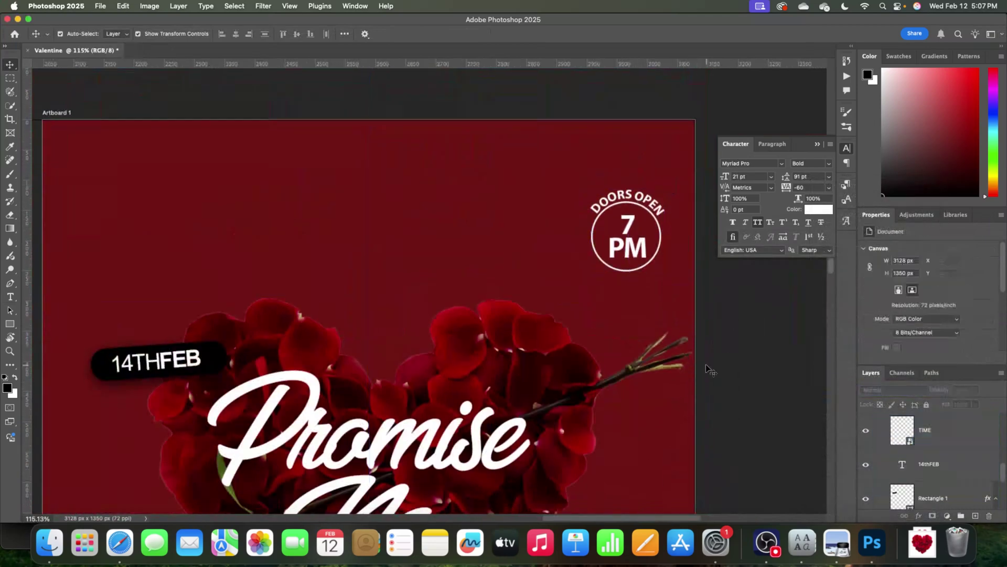
{"action": "scroll", "coordinate": [706, 365], "scroll_direction": "down", "scroll_amount": 4}
{"action": "scroll", "coordinate": [508, 412], "scroll_direction": "down", "scroll_amount": 3}
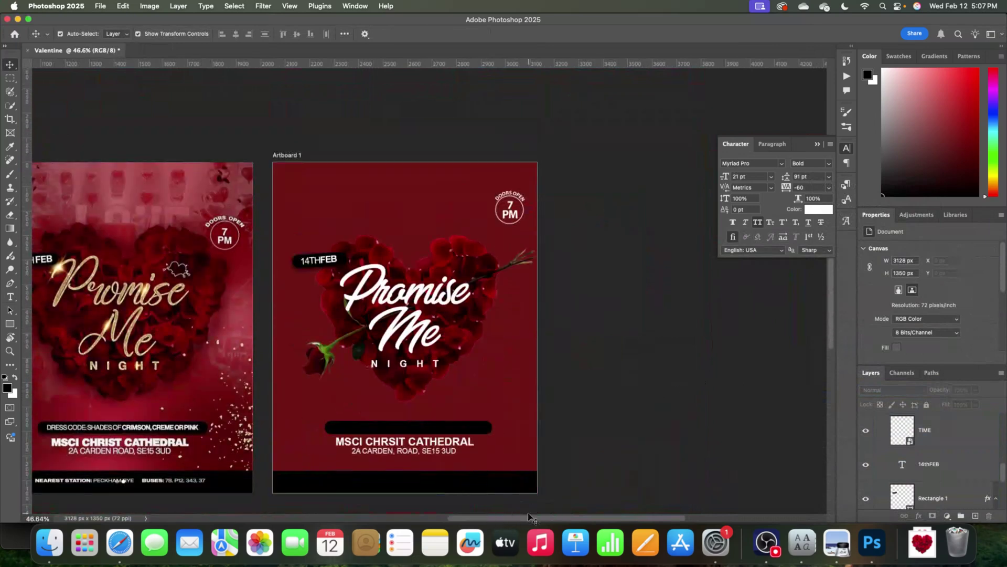
{"action": "scroll", "coordinate": [528, 516], "scroll_direction": "left", "scroll_amount": 5}
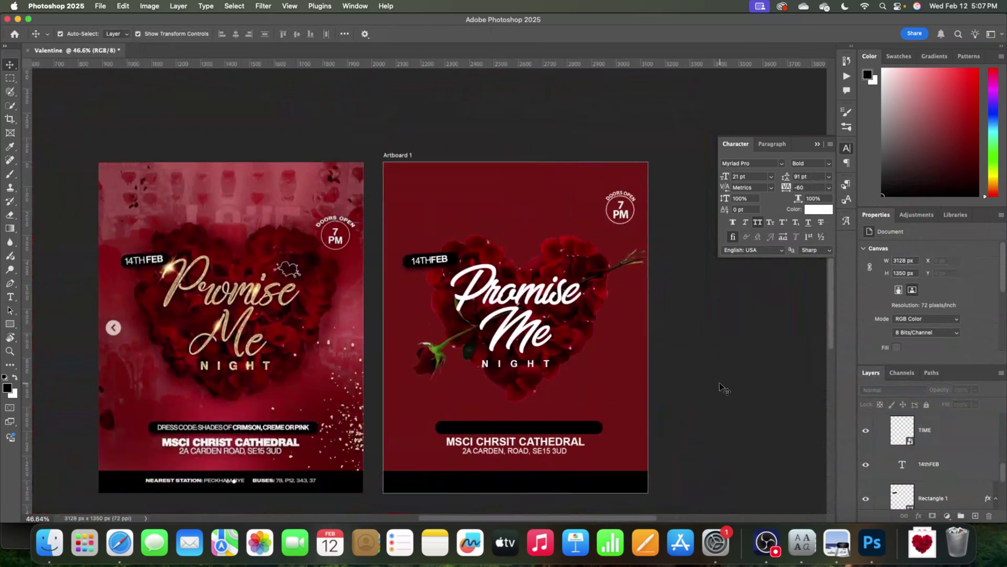
{"action": "left_click", "coordinate": [590, 479]}
{"action": "left_click", "coordinate": [866, 431]}
{"action": "left_click", "coordinate": [733, 446]}
Step: Add a drop shadow to the black Rectangle 3 bar with 77% opacity, 90° angle, 6 px distance and 24 px size
{"action": "left_click", "coordinate": [567, 425]}
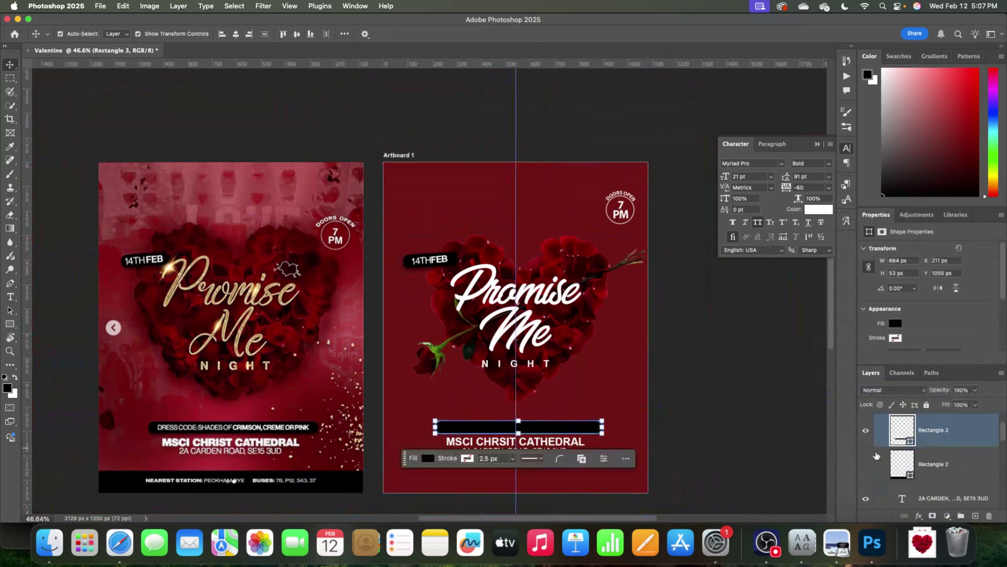
{"action": "left_click", "coordinate": [919, 516]}
{"action": "left_click", "coordinate": [939, 491]}
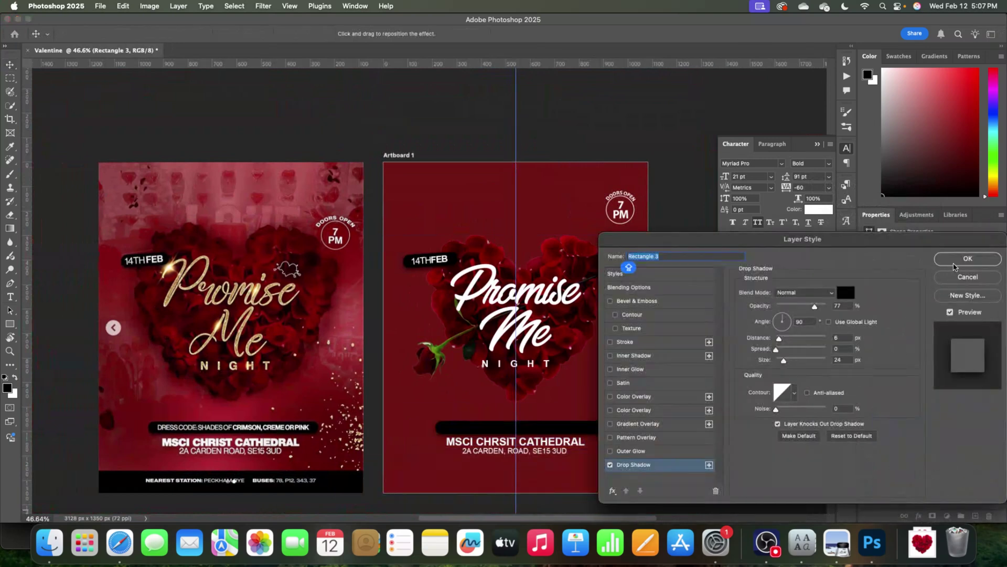
{"action": "left_click", "coordinate": [954, 263]}
Step: Move the venue name and address lines down slightly, away from the black rounded bar
{"action": "left_click", "coordinate": [580, 441]}
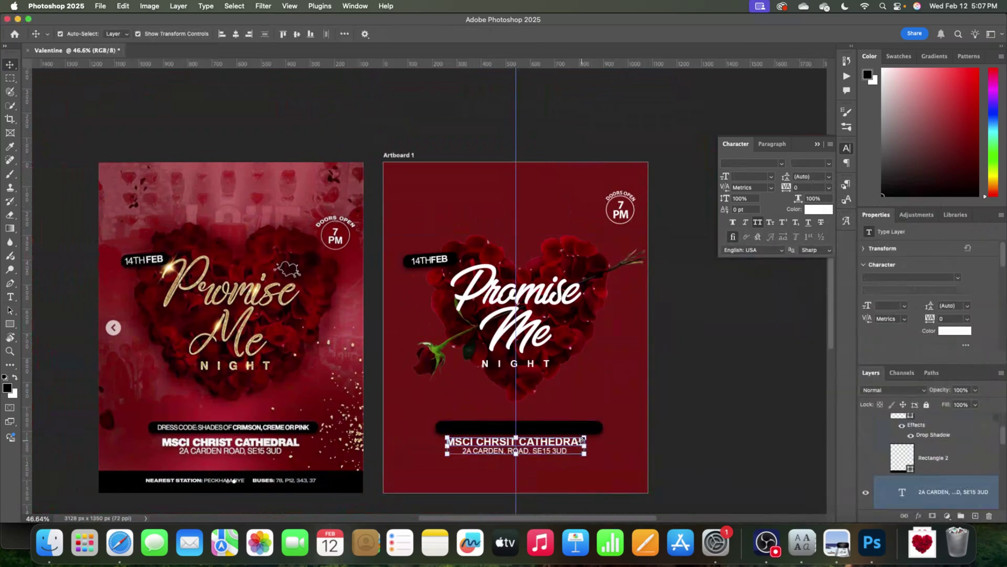
{"action": "left_click_drag", "start_coordinate": [582, 440], "coordinate": [581, 445]}
{"action": "double_click", "coordinate": [533, 456]}
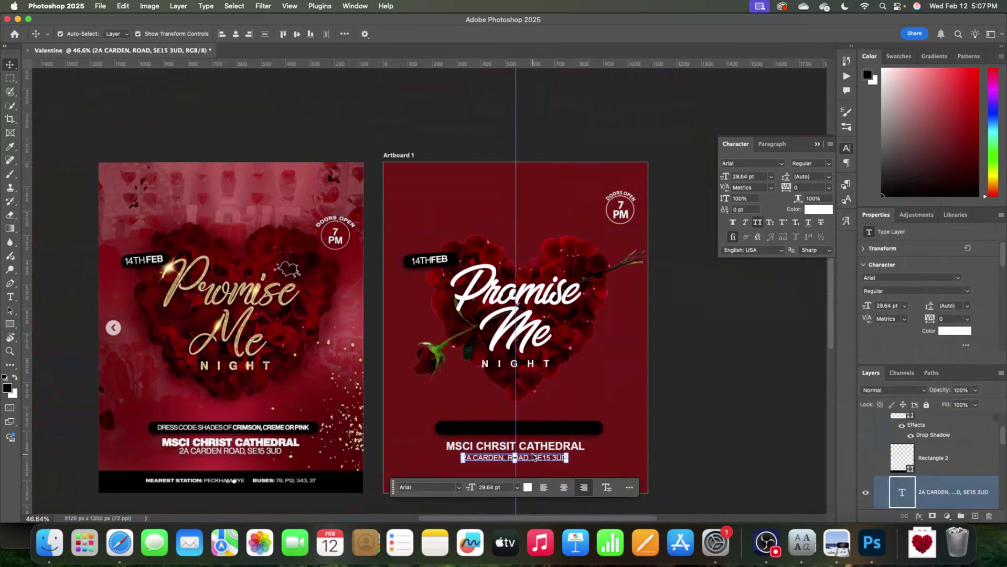
Step: Apply faux bold to the venue name in Arial Bold and recentre it on the vertical guide
{"action": "double_click", "coordinate": [517, 446]}
{"action": "left_click", "coordinate": [811, 164]}
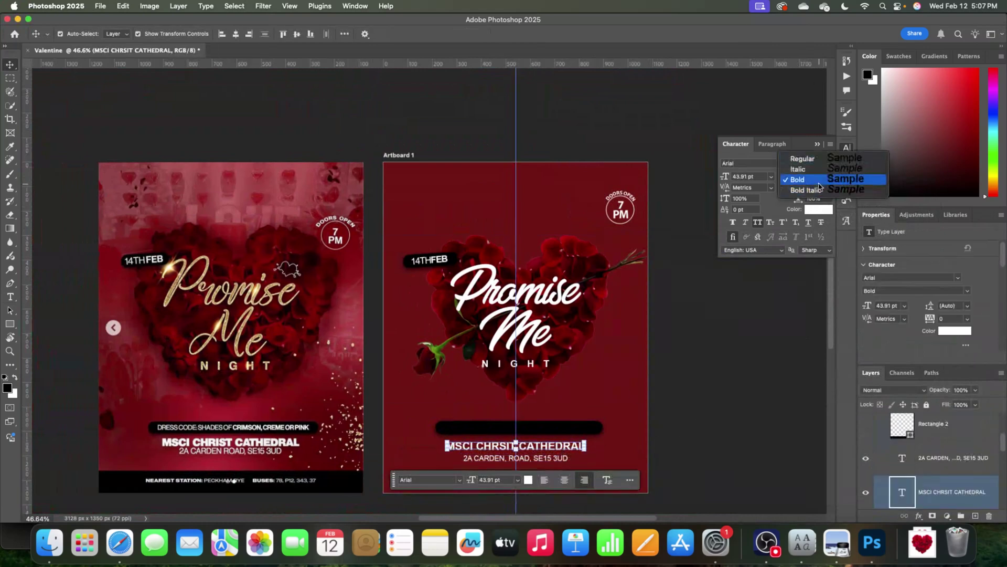
{"action": "left_click", "coordinate": [819, 180]}
{"action": "left_click", "coordinate": [504, 461]}
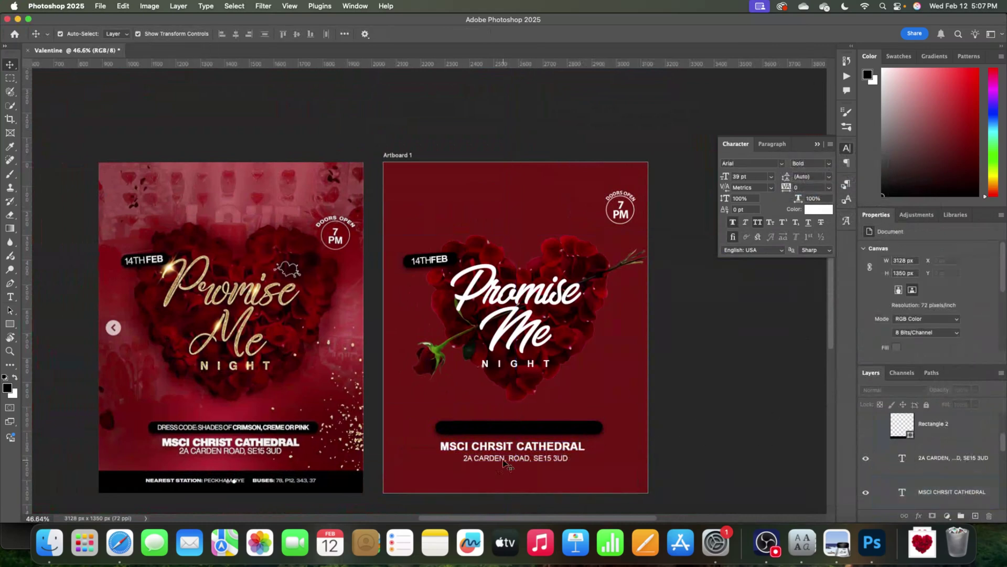
{"action": "double_click", "coordinate": [549, 445]}
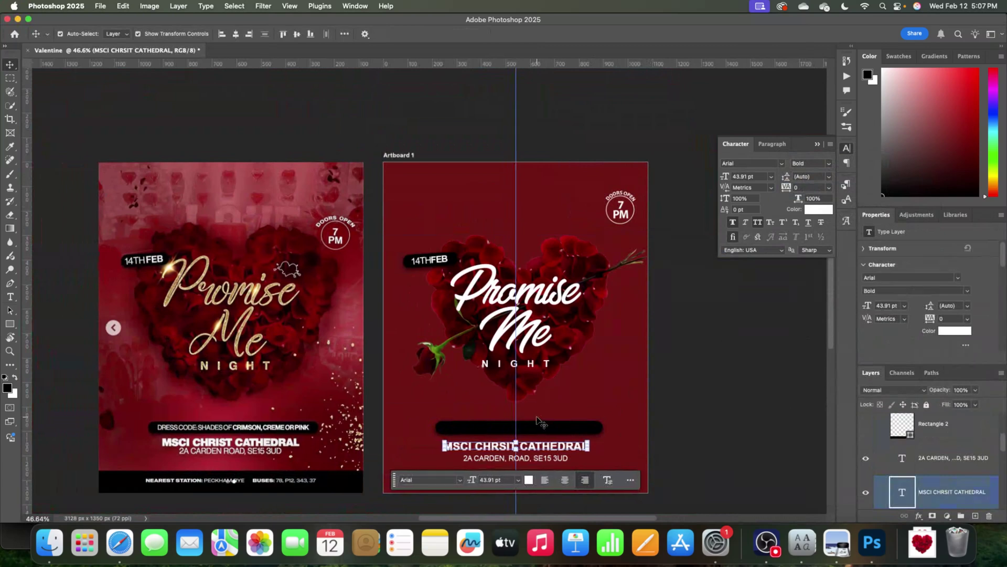
{"action": "left_click", "coordinate": [780, 339]}
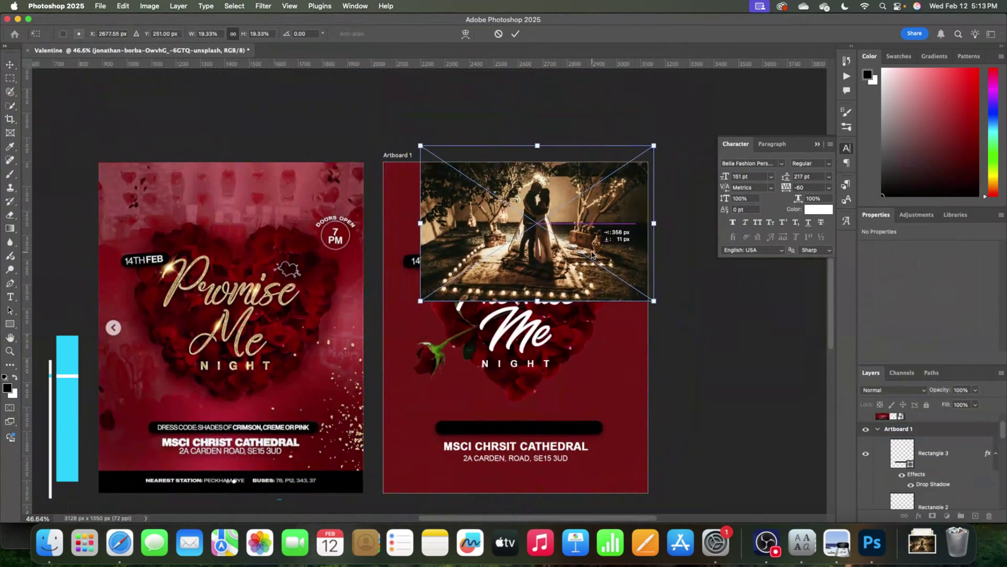
Step: Enlarge the couple photo to span the upper part of Artboard 1 and place its layer beneath Heart 2
{"action": "mouse_move", "coordinate": [472, 236]}
{"action": "left_mouse_down"}
{"action": "mouse_move", "coordinate": [383, 221]}
{"action": "mouse_move", "coordinate": [452, 233]}
{"action": "left_mouse_up"}
{"action": "left_click_drag", "start_coordinate": [901, 431], "coordinate": [898, 478]}
Step: Add a layer mask to the couple photo and fade out its lower part with a linear black-to-transparent gradient
{"action": "left_click", "coordinate": [932, 516]}
{"action": "key", "text": "g"}
{"action": "left_click_drag", "start_coordinate": [519, 295], "coordinate": [515, 192]}
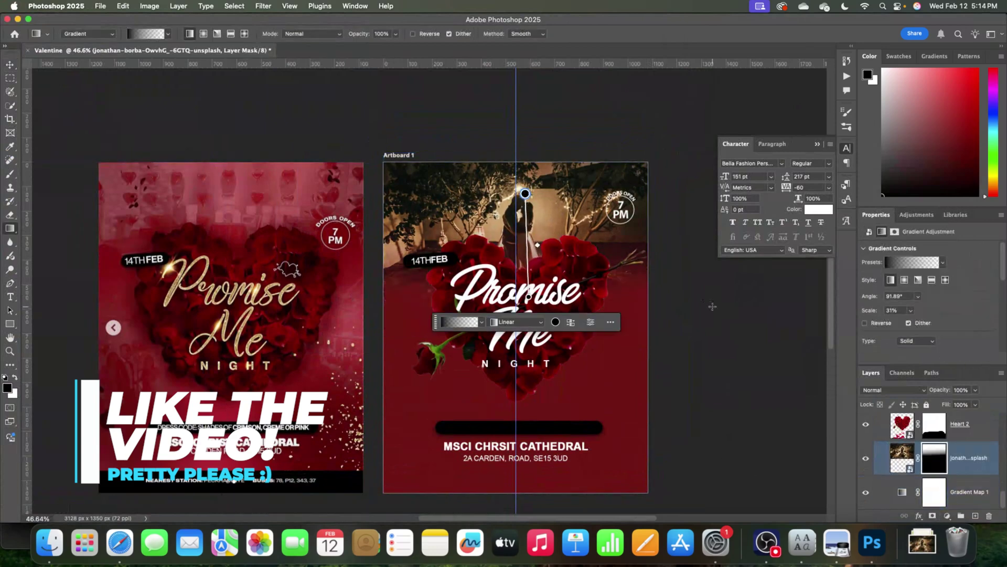
Step: Set the couple photo layer's blend mode to Linear Dodge (Add) and its opacity to 47%
{"action": "key", "text": "v"}
{"action": "left_click", "coordinate": [895, 390]}
{"action": "scroll", "coordinate": [888, 485], "scroll_direction": "down", "scroll_amount": 3}
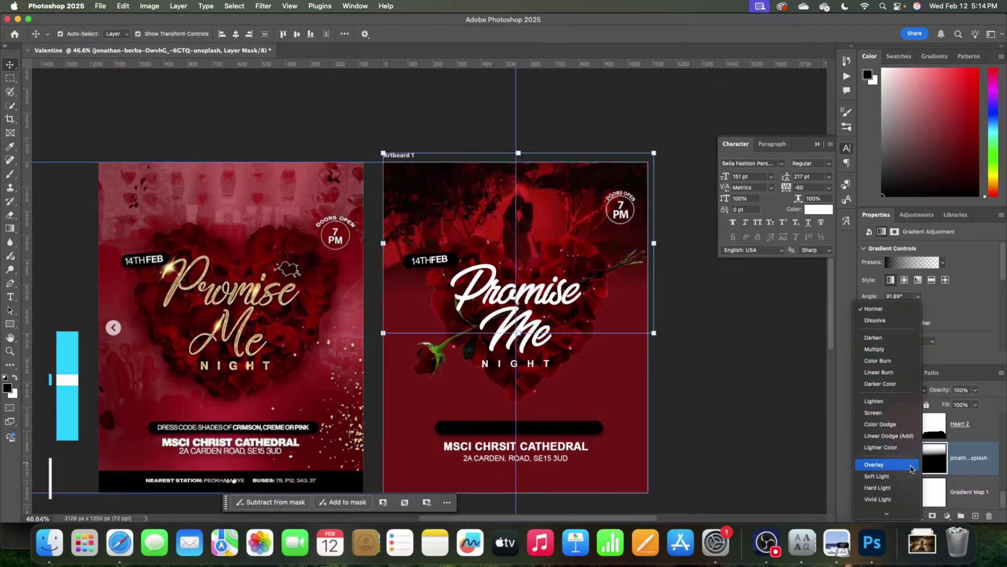
{"action": "scroll", "coordinate": [902, 451], "scroll_direction": "down", "scroll_amount": 5}
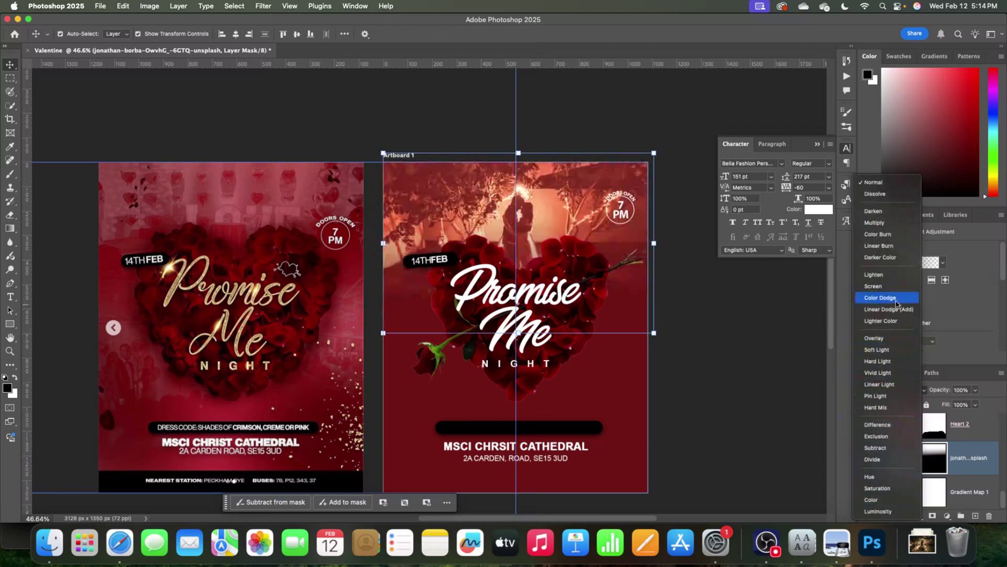
{"action": "left_click", "coordinate": [887, 321]}
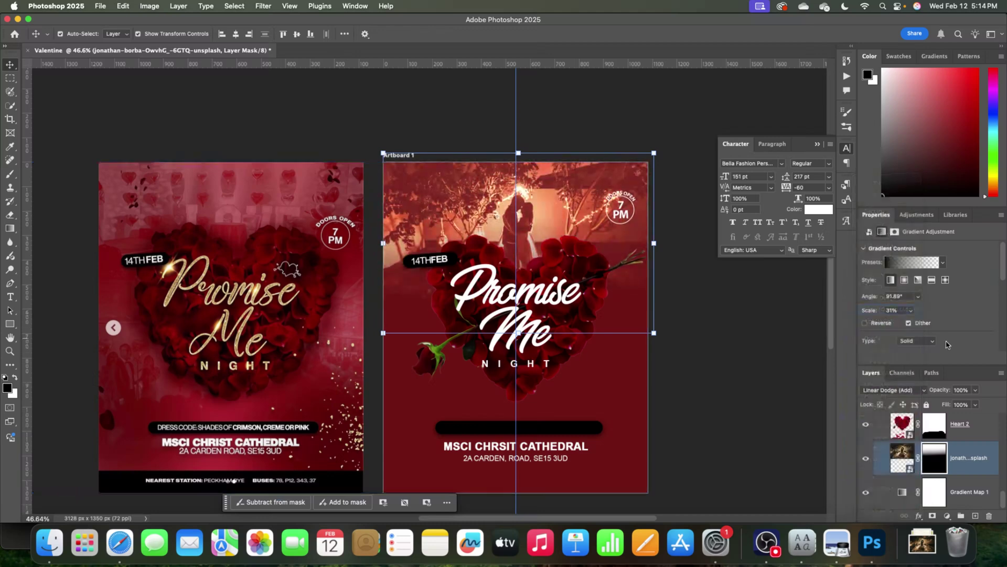
{"action": "left_click", "coordinate": [683, 310]}
{"action": "scroll", "coordinate": [551, 296], "scroll_direction": "down", "scroll_amount": 1}
Step: Enlarge the couple photo past both sides of Artboard 1 and recentre the couple above the rose heart
{"action": "left_click", "coordinate": [517, 210]}
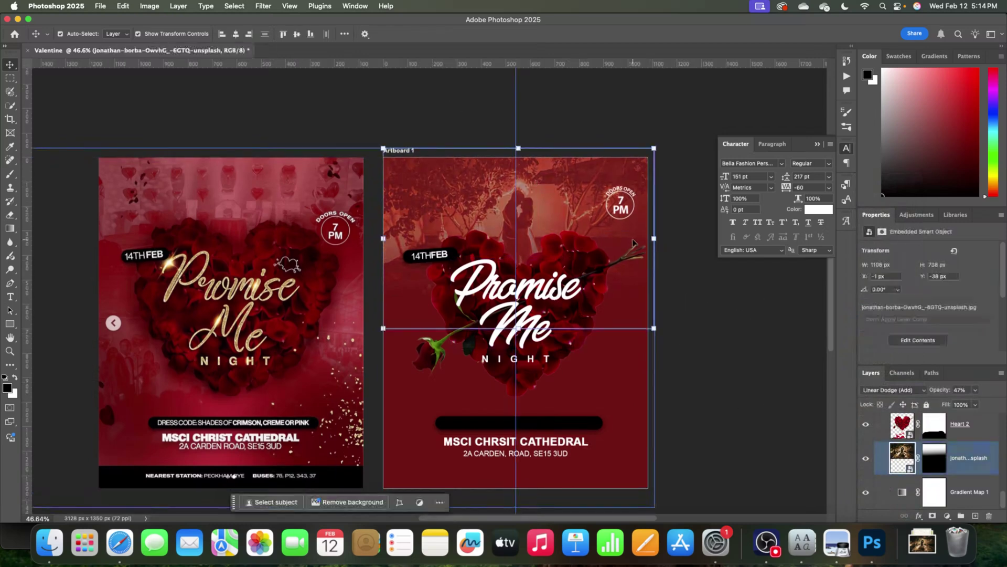
{"action": "left_click_drag", "start_coordinate": [654, 238], "coordinate": [692, 239]}
{"action": "left_click_drag", "start_coordinate": [382, 238], "coordinate": [329, 238]}
{"action": "left_click_drag", "start_coordinate": [511, 199], "coordinate": [515, 207]}
{"action": "key", "text": "Return"}
{"action": "left_click", "coordinate": [692, 362]}
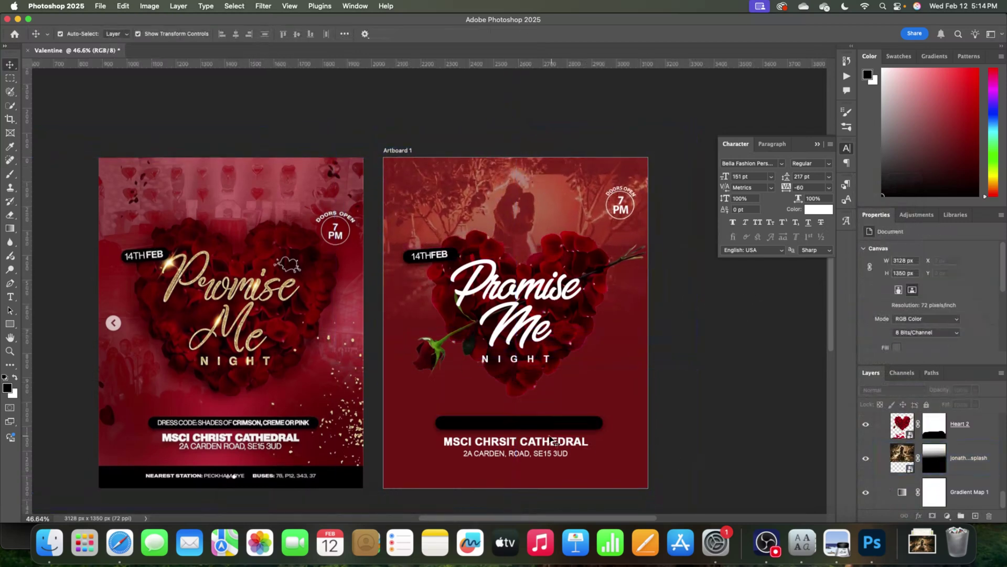
Step: Shift the black rounded bar slightly left so it sits centred on the vertical guide above the venue name
{"action": "double_click", "coordinate": [553, 441]}
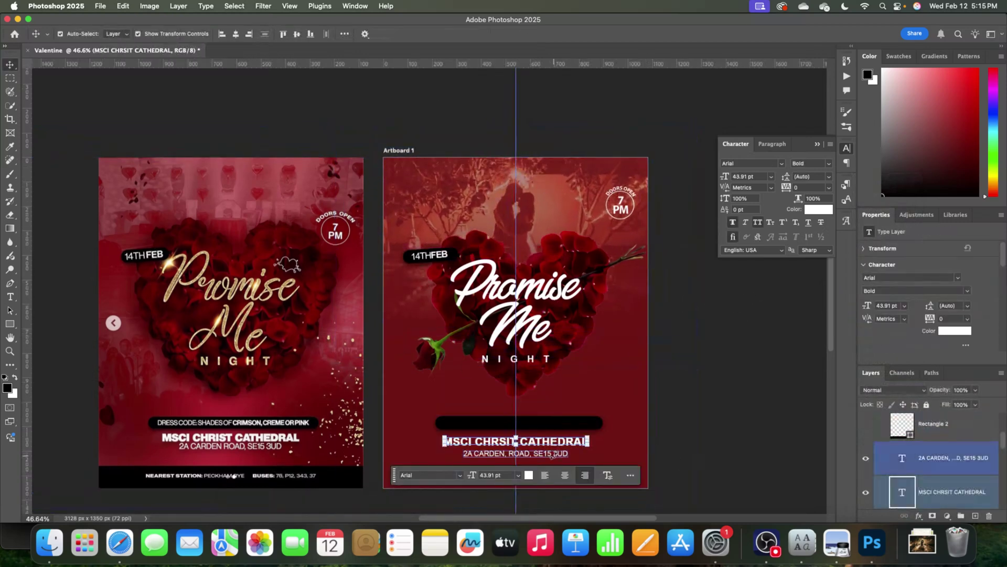
{"action": "left_click", "coordinate": [579, 424]}
{"action": "left_click_drag", "start_coordinate": [578, 424], "coordinate": [576, 426]}
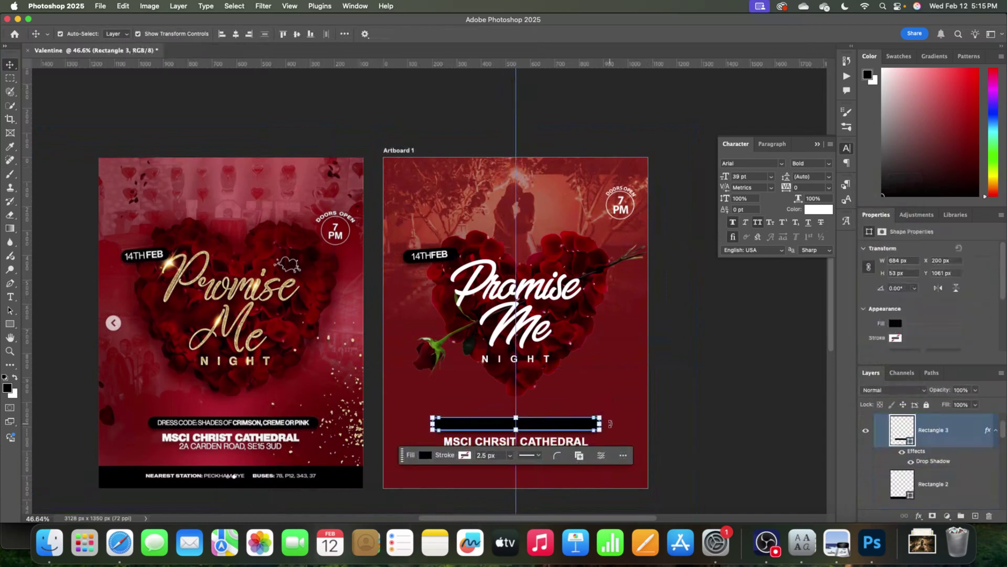
{"action": "left_click", "coordinate": [677, 420]}
Step: Add the text line "DRESS CODE: SHADES OF CRIMSON, CREME OR PINK" in white Arial Bold near the black bar
{"action": "key", "text": "t"}
{"action": "left_click", "coordinate": [439, 405]}
{"action": "type", "text": "DRESS CODE"}
{"action": "type", "text": ": SHADES"}
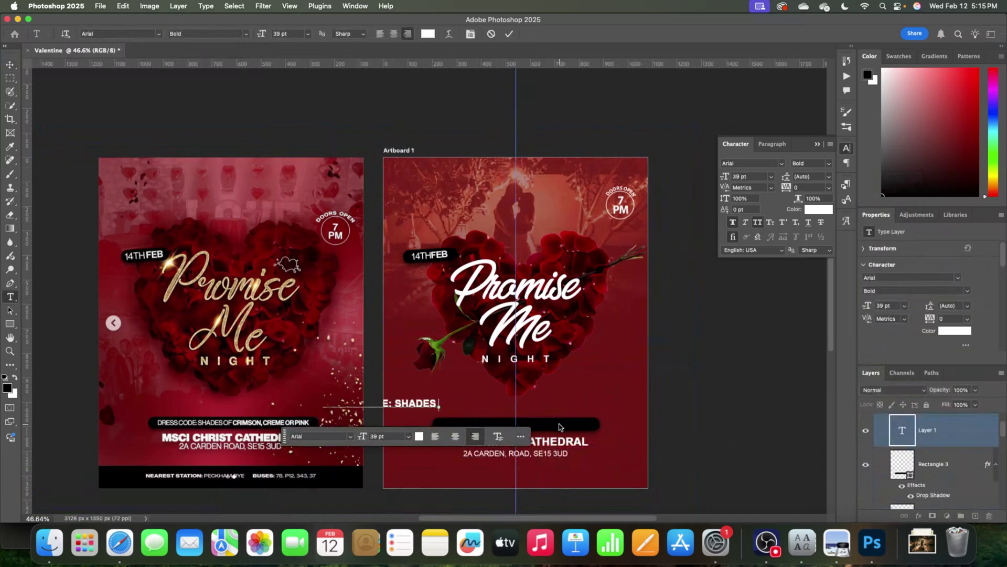
{"action": "type", "text": " OF CRIMSON, CREME OR PINK"}
{"action": "key", "text": "super+a"}
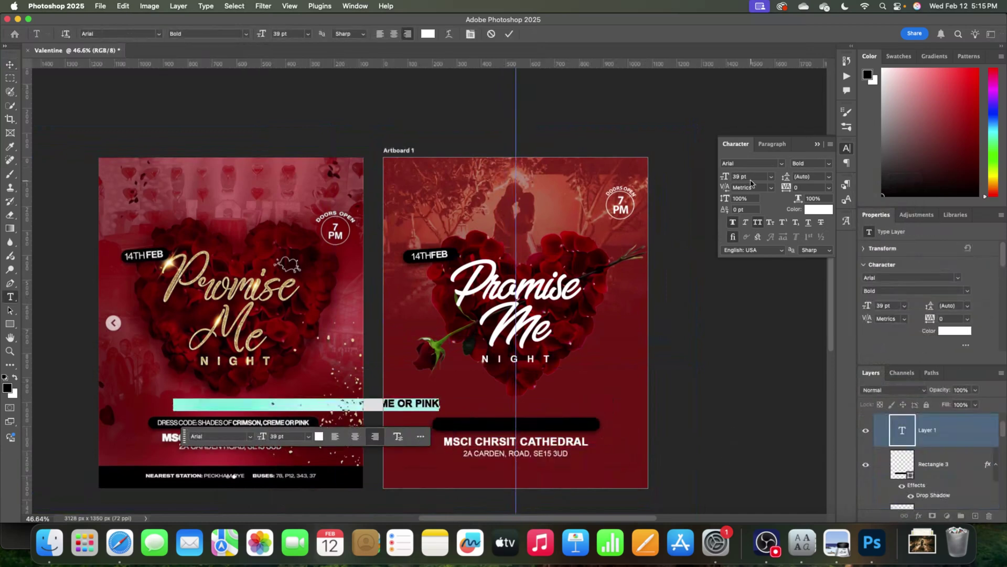
{"action": "key", "text": "super+Return"}
Step: Place the dress code line on Artboard 1 just above the black bar and scale it down to 25.6 pt
{"action": "key", "text": "v"}
{"action": "left_click_drag", "start_coordinate": [415, 405], "coordinate": [577, 409]}
{"action": "left_click_drag", "start_coordinate": [567, 406], "coordinate": [580, 406]}
{"action": "key", "text": "Return"}
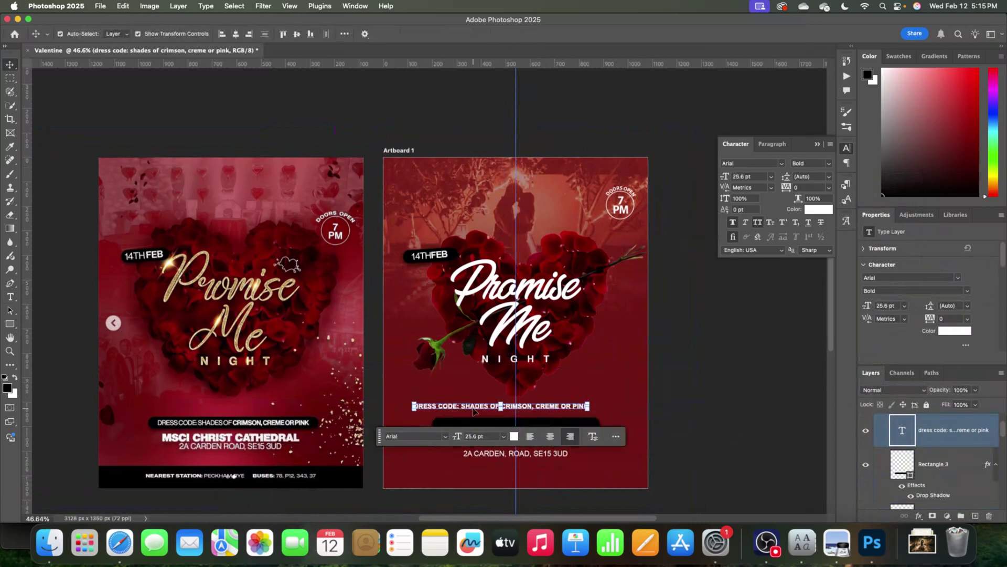
Step: Set "DRESS CODE: SHADES OF" to Arial Regular and fit the whole line inside the black bar at 23.8 pt
{"action": "double_click", "coordinate": [473, 408]}
{"action": "left_click_drag", "start_coordinate": [501, 406], "coordinate": [388, 402]}
{"action": "left_click", "coordinate": [829, 164]}
{"action": "left_click", "coordinate": [818, 157]}
{"action": "left_click", "coordinate": [509, 34]}
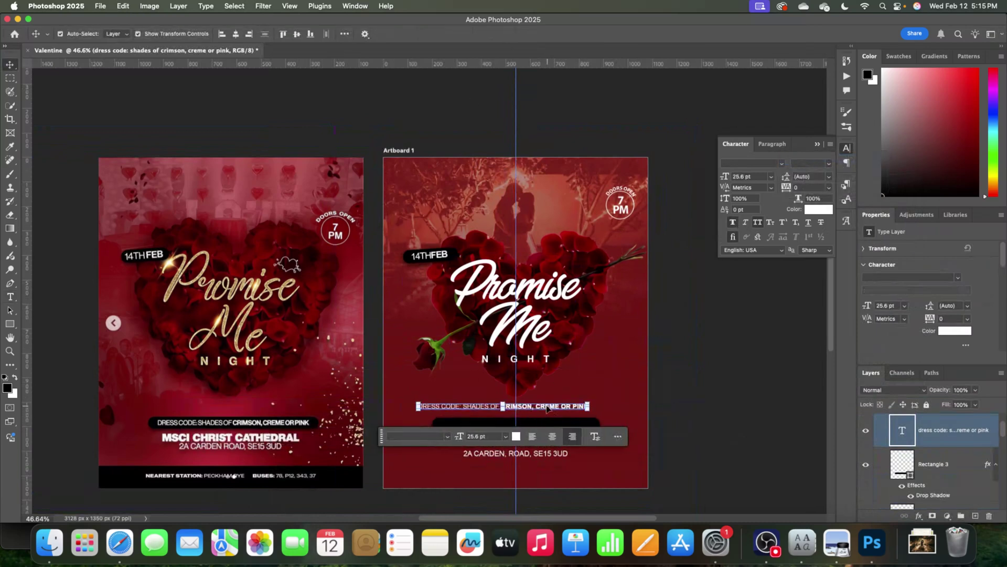
{"action": "left_click", "coordinate": [771, 434]}
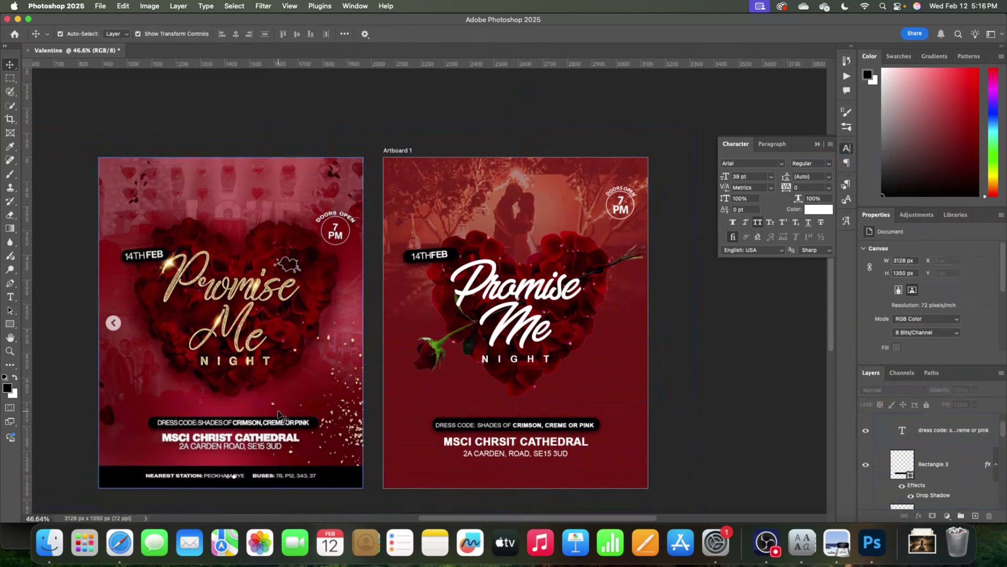
Step: Correct the misspelled venue name to "MSCI CHRIST CATHEDRAL"
{"action": "double_click", "coordinate": [516, 444]}
{"action": "left_click", "coordinate": [507, 442]}
{"action": "key", "text": "BackSpace"}
{"action": "key", "text": "Right"}
{"action": "type", "text": "s"}
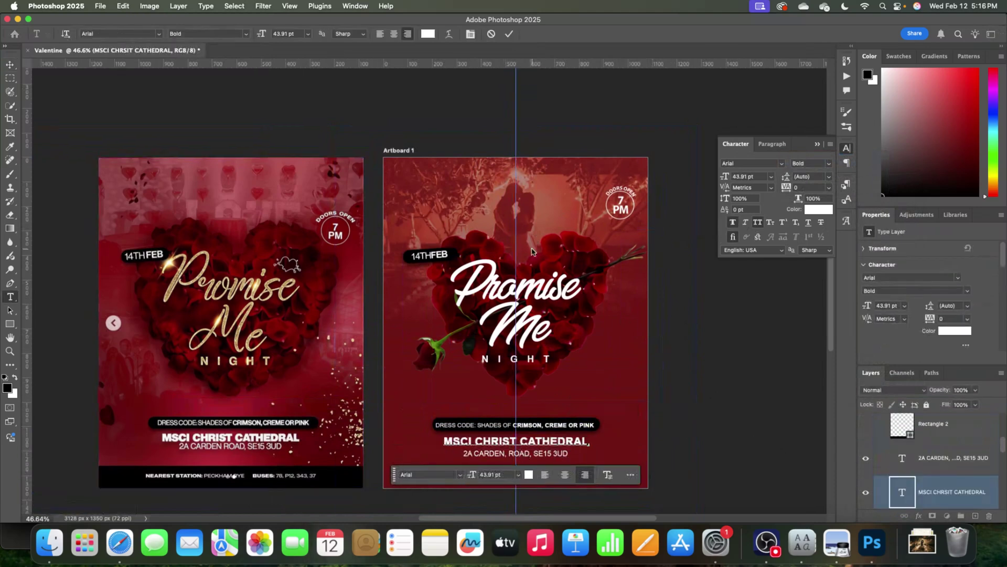
{"action": "left_click", "coordinate": [509, 35]}
{"action": "left_click", "coordinate": [517, 107]}
Step: Nudge the dress code line slightly up and to the right so it sits evenly inside the black bar
{"action": "left_click", "coordinate": [520, 425]}
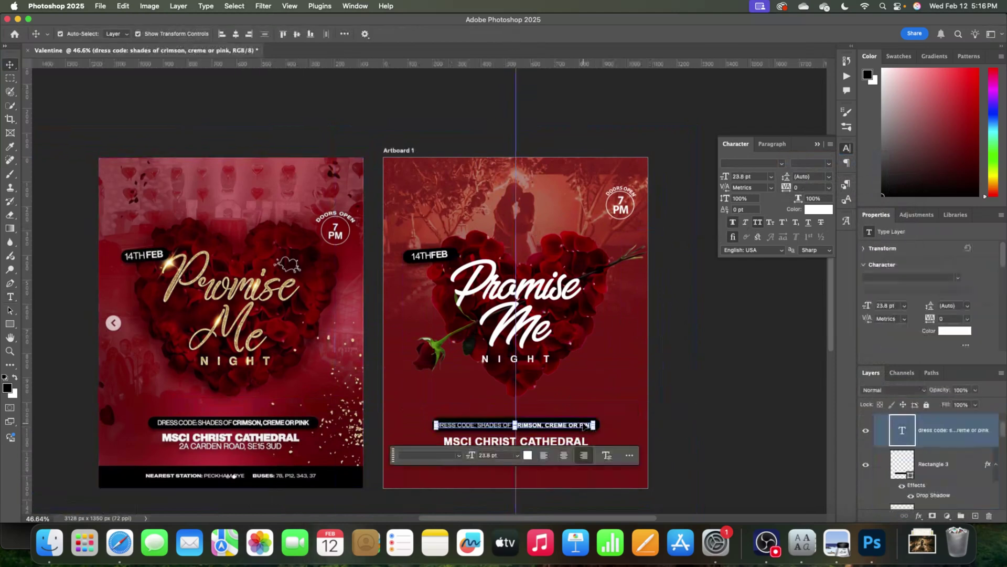
{"action": "key", "text": "Up"}
{"action": "key", "text": "Up"}
{"action": "key", "text": "Up"}
{"action": "key", "text": "Up"}
{"action": "key", "text": "Up"}
{"action": "key", "text": "Up"}
{"action": "key", "text": "Right"}
{"action": "key", "text": "Right"}
{"action": "key", "text": "Right"}
{"action": "key", "text": "Right"}
{"action": "left_click", "coordinate": [374, 406]}
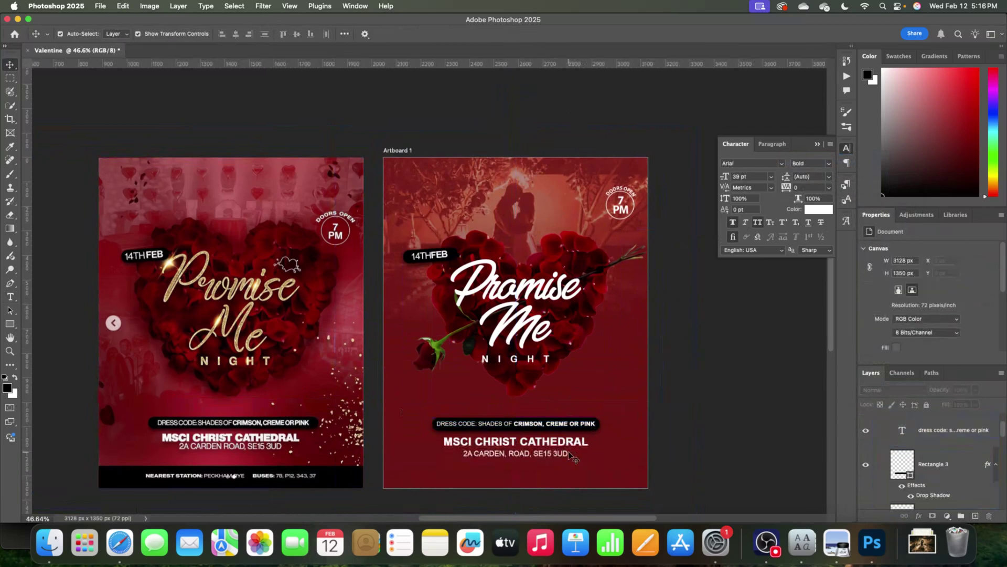
{"action": "left_click_drag", "start_coordinate": [571, 454], "coordinate": [572, 455]}
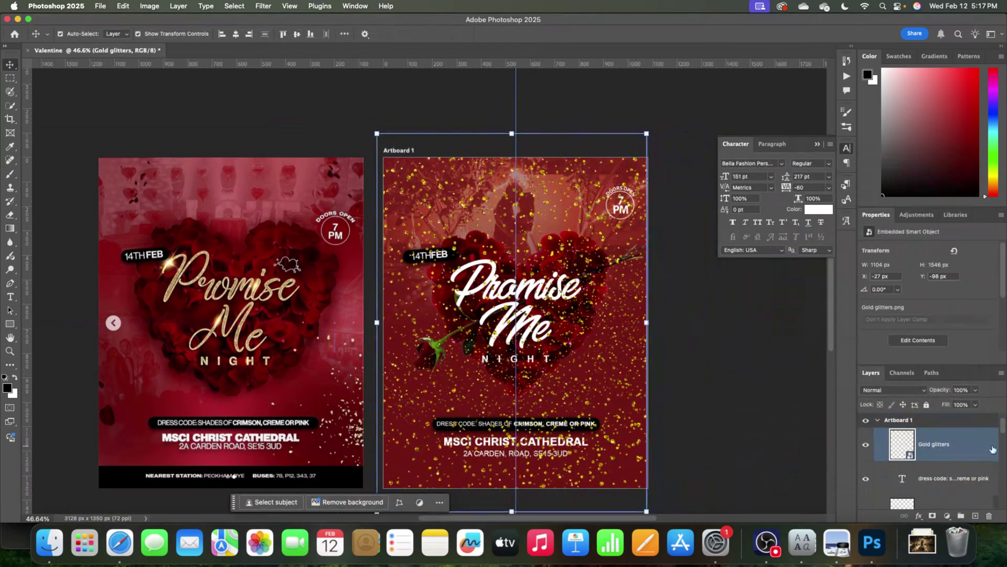
Step: Add a layer mask to the Gold glitters layer and paint it black, leaving glitter only on the artboard's lower right
{"action": "left_click", "coordinate": [933, 516]}
{"action": "key", "text": "b"}
{"action": "mouse_move", "coordinate": [630, 180]}
{"action": "left_mouse_down"}
{"action": "mouse_move", "coordinate": [464, 171]}
{"action": "mouse_move", "coordinate": [486, 219]}
{"action": "mouse_move", "coordinate": [453, 265]}
{"action": "mouse_move", "coordinate": [473, 344]}
{"action": "mouse_move", "coordinate": [424, 368]}
{"action": "mouse_move", "coordinate": [462, 469]}
{"action": "mouse_move", "coordinate": [505, 459]}
{"action": "left_mouse_up"}
{"action": "left_click_drag", "start_coordinate": [624, 244], "coordinate": [602, 235]}
{"action": "left_click", "coordinate": [75, 34]}
{"action": "left_click_drag", "start_coordinate": [145, 94], "coordinate": [90, 94]}
{"action": "left_click", "coordinate": [597, 252]}
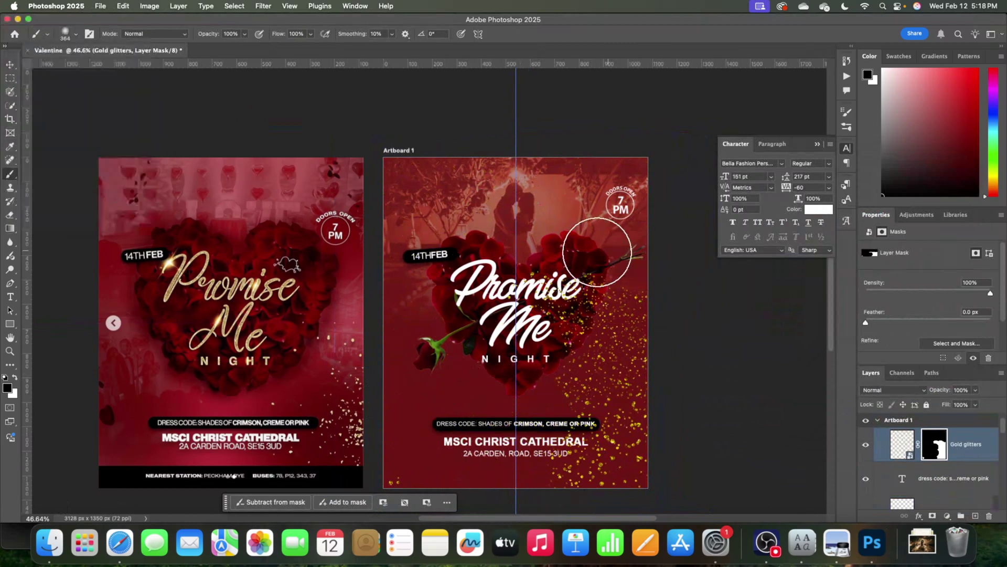
{"action": "left_click_drag", "start_coordinate": [597, 252], "coordinate": [652, 324]}
Step: Reduce the brush to 201 px and mask the glitter off the dress code bar, the venue lines and the lower-left corner
{"action": "left_click", "coordinate": [75, 33]}
{"action": "left_click_drag", "start_coordinate": [114, 68], "coordinate": [109, 67]}
{"action": "left_click", "coordinate": [542, 407]}
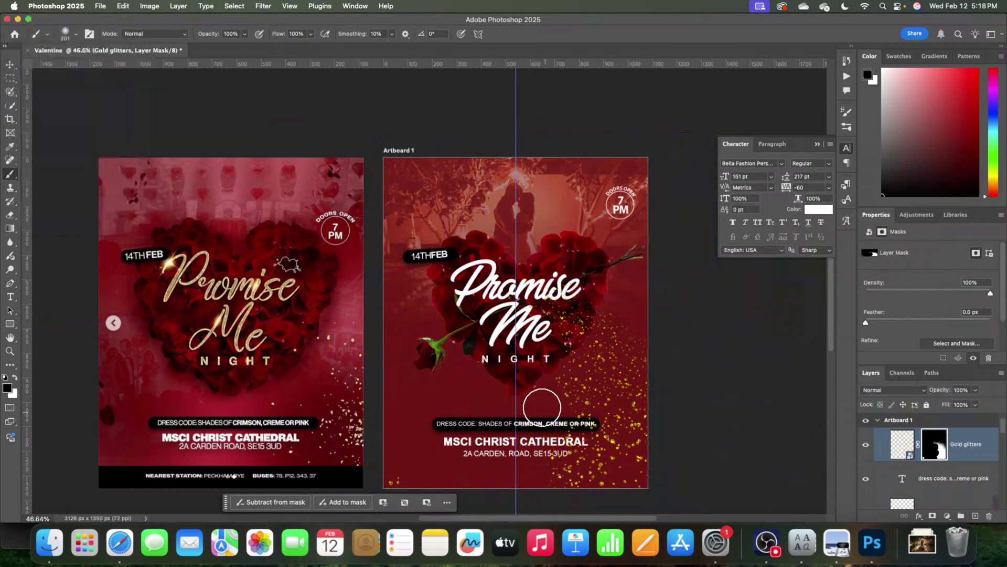
{"action": "left_click_drag", "start_coordinate": [546, 436], "coordinate": [579, 433]}
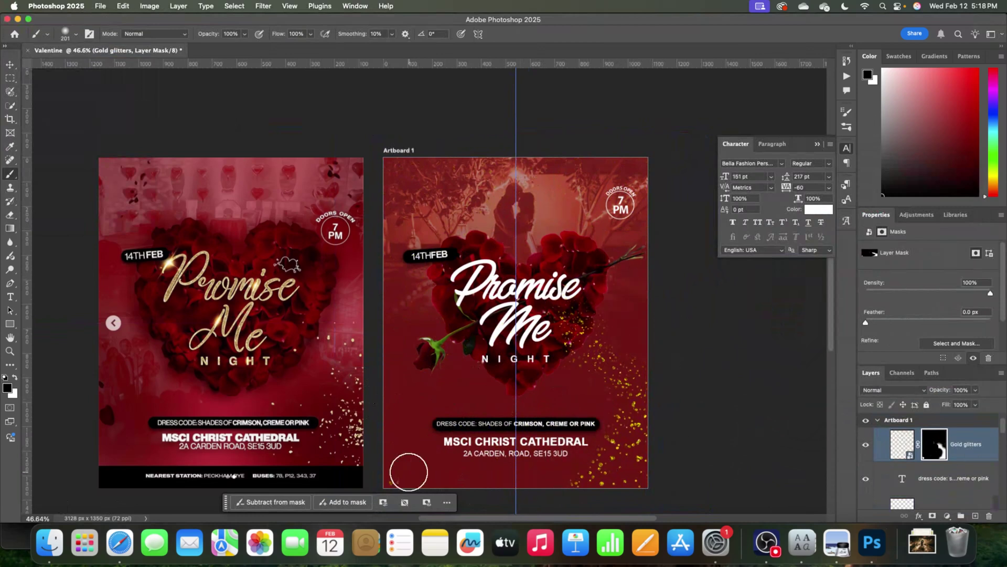
{"action": "key", "text": "x"}
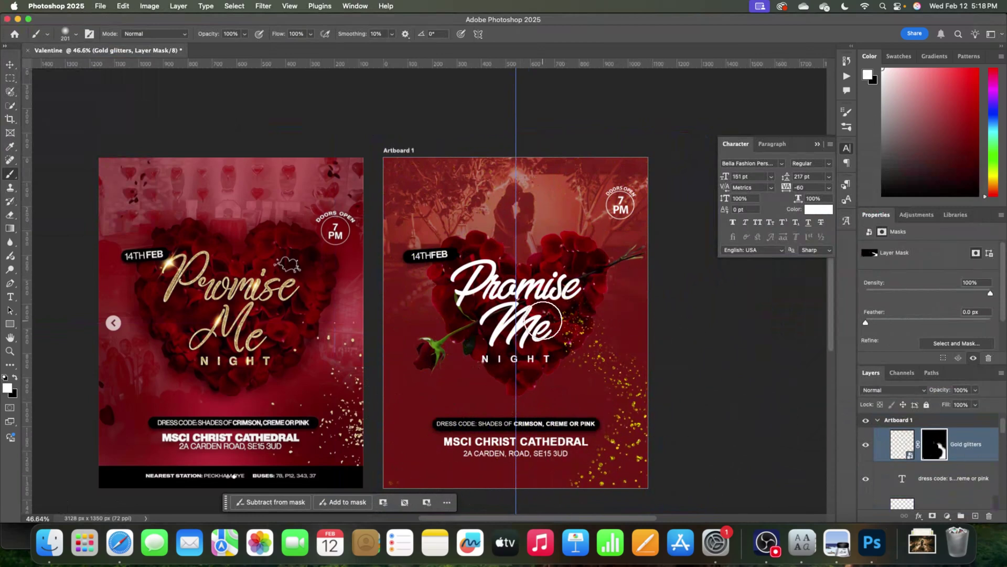
Step: Flip the masked Gold glitters layer horizontally so the glitter falls on the artboard's left side
{"action": "key", "text": "ctrl+t"}
{"action": "right_click", "coordinate": [603, 254]}
{"action": "left_click", "coordinate": [647, 500]}
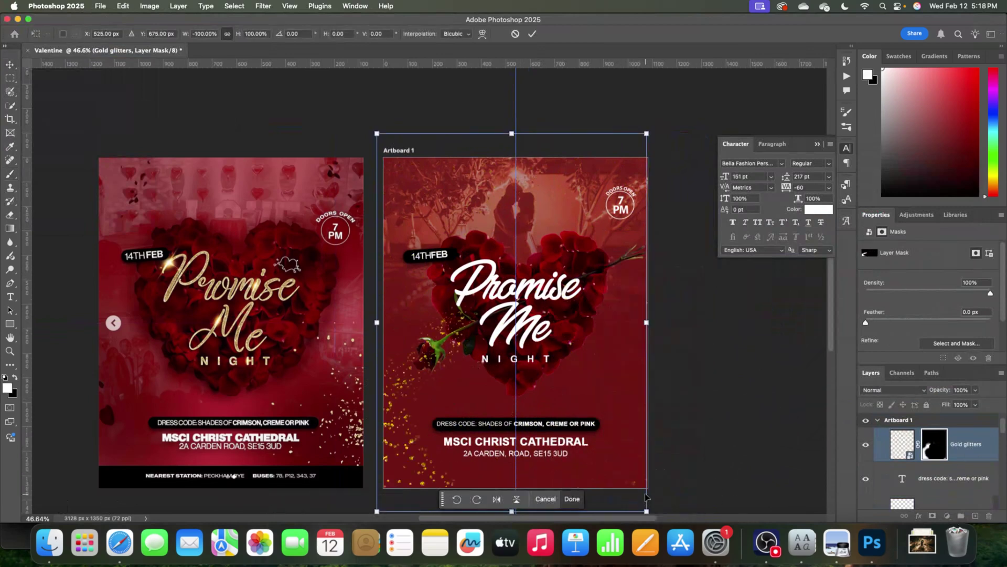
{"action": "key", "text": "Return"}
Step: Mask the glitter off the rose bloom and stem, and reveal sparse glitter on the twig and right edge with a 35 px brush
{"action": "key", "text": "b"}
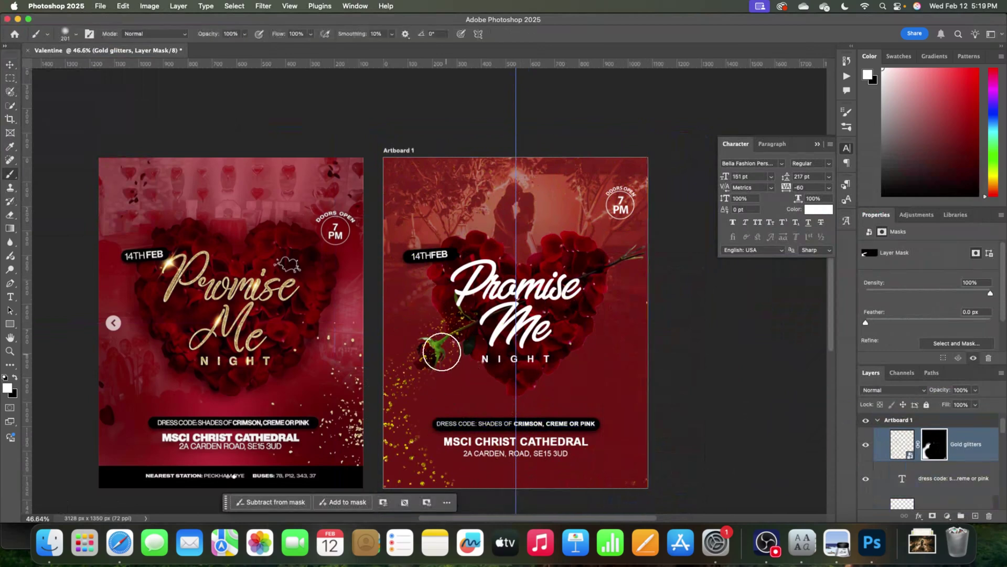
{"action": "key", "text": "x"}
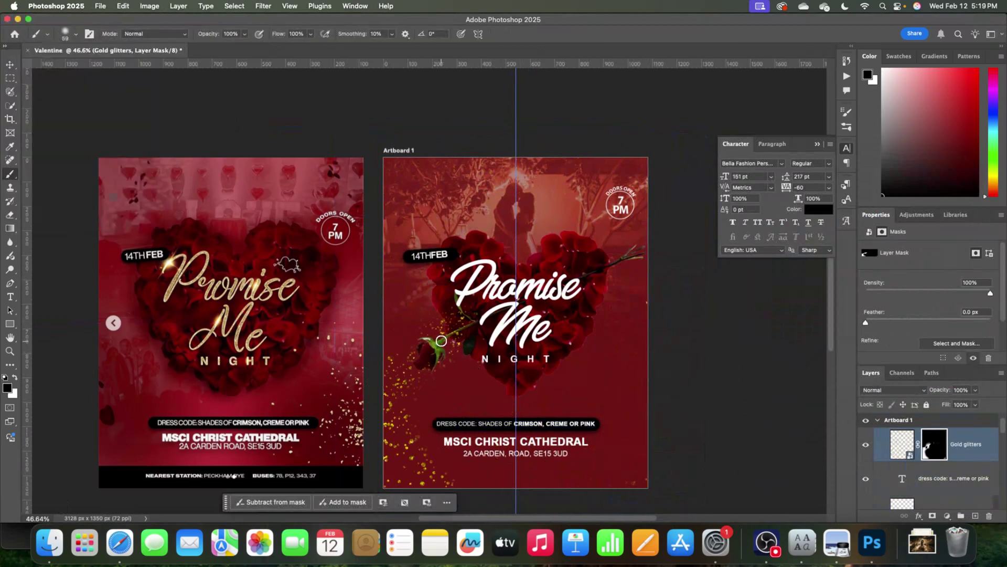
{"action": "key", "text": "bracketleft"}
{"action": "key", "text": "bracketleft"}
{"action": "key", "text": "bracketleft"}
{"action": "key", "text": "x"}
{"action": "key", "text": "x"}
{"action": "key", "text": "x"}
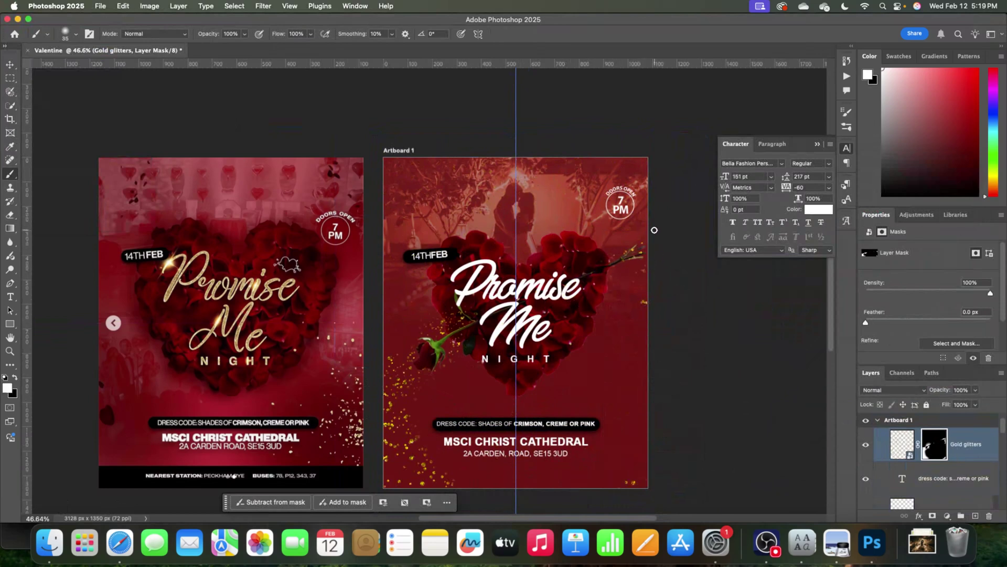
{"action": "key", "text": "c"}
{"action": "key", "text": "x"}
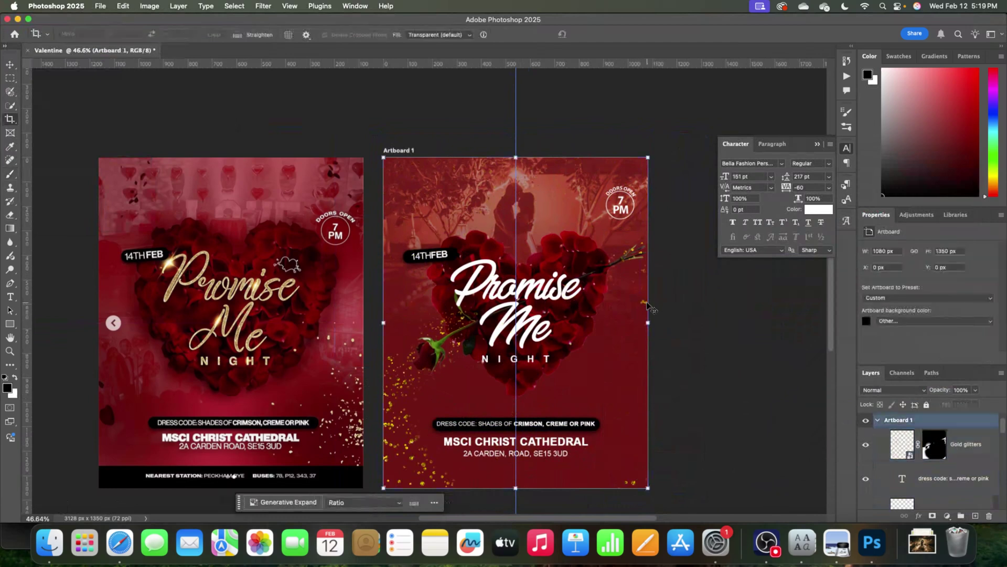
{"action": "key", "text": "v"}
{"action": "left_click", "coordinate": [682, 320]}
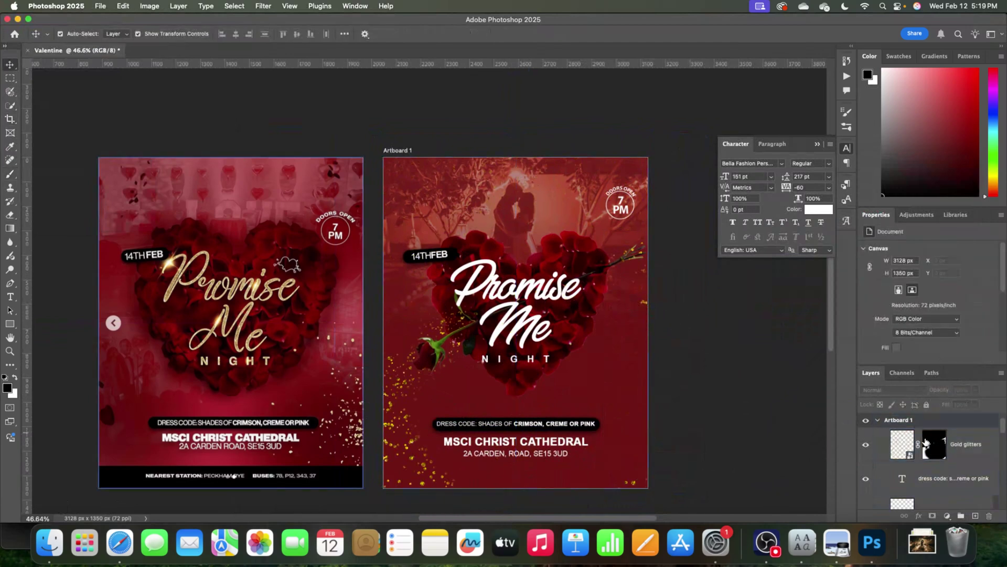
Step: Mask out the stray glitter at the artboard's right edge, below the twig, on the Gold glitters layer
{"action": "key", "text": "b"}
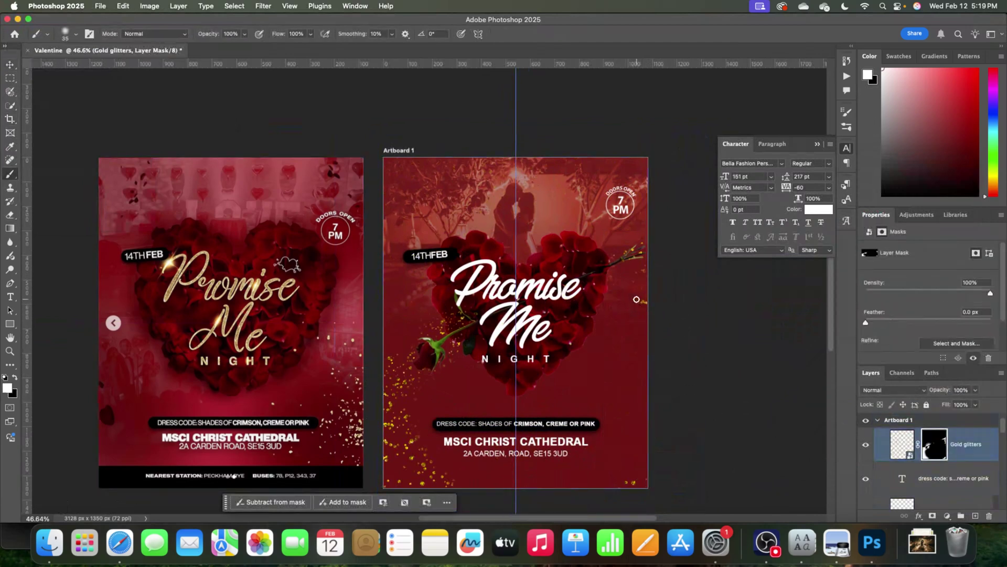
{"action": "key", "text": "x"}
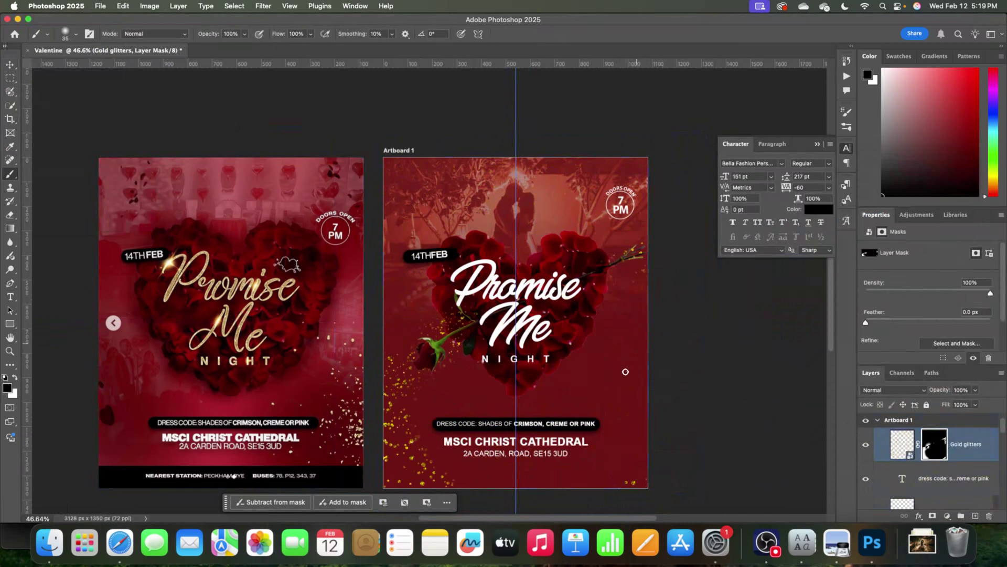
{"action": "key", "text": "v"}
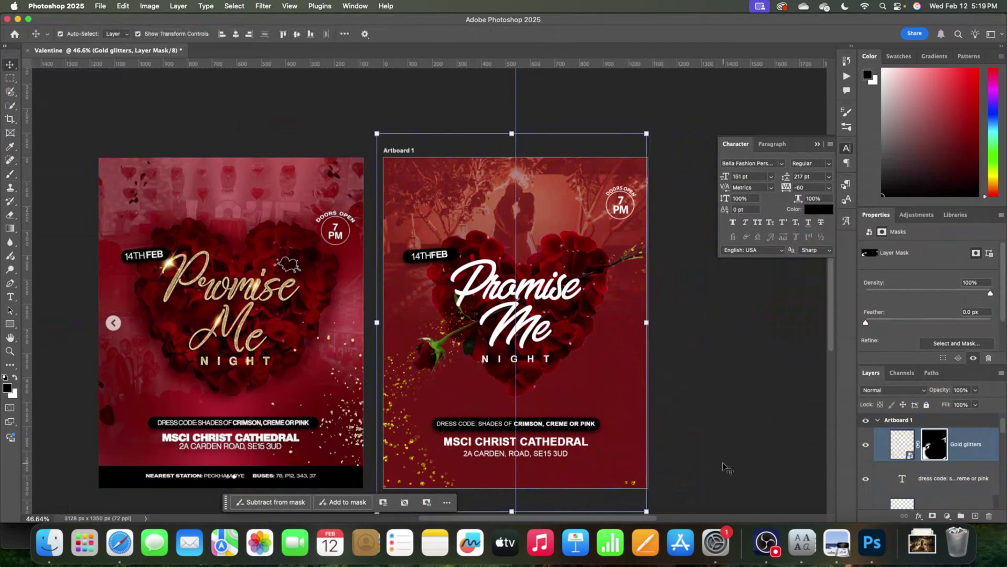
{"action": "left_click", "coordinate": [572, 444]}
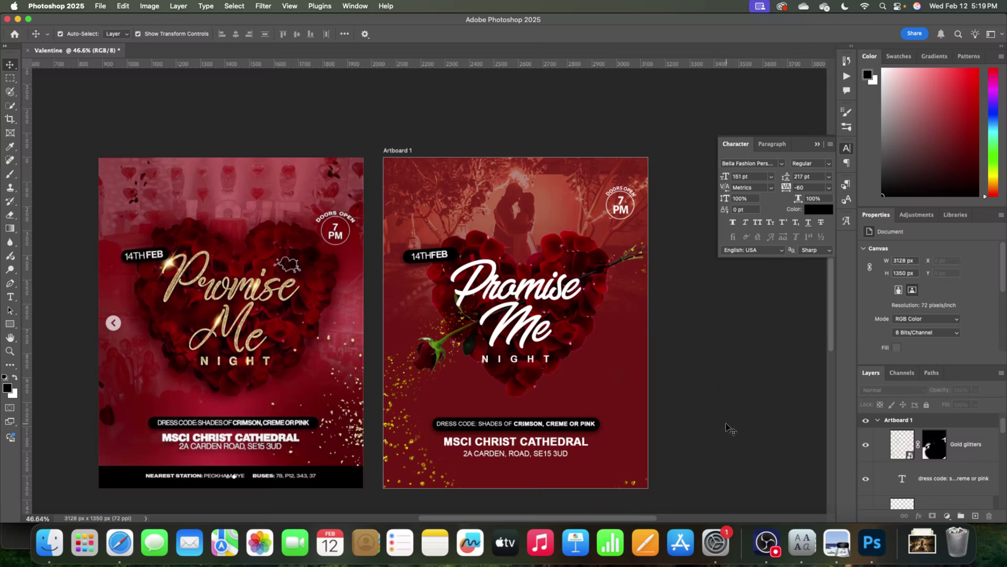
{"action": "left_click", "coordinate": [564, 320]}
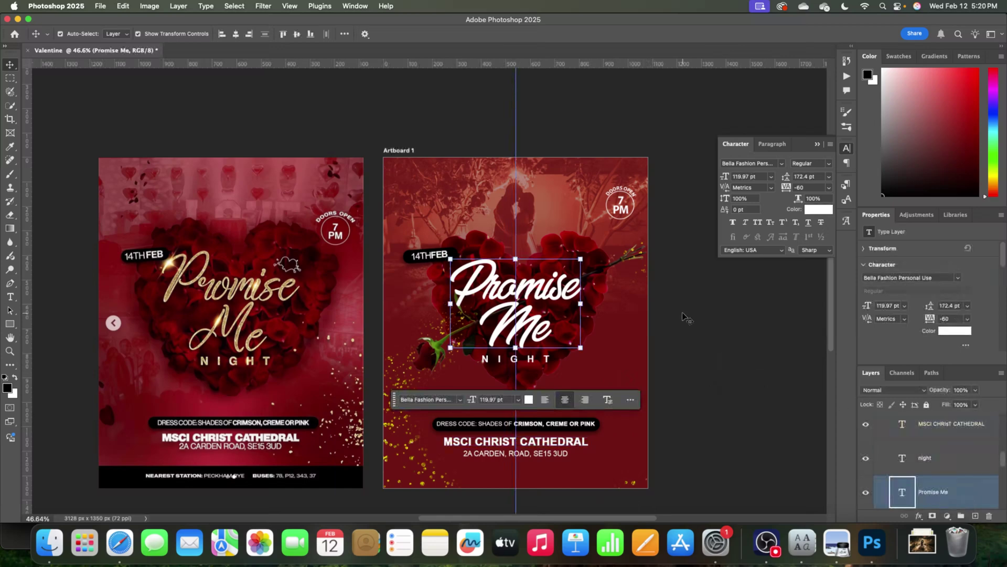
{"action": "left_click", "coordinate": [400, 83]}
Step: Open Gold.jpg from the Images folder inside the Creating a Valentine Day Poster folder in Downloads
{"action": "left_click", "coordinate": [100, 6]}
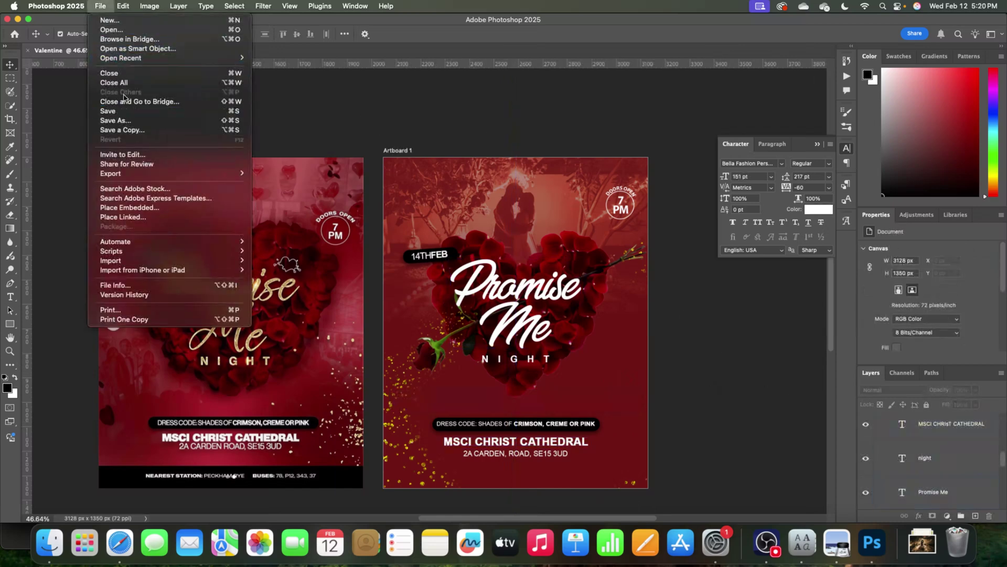
{"action": "left_click", "coordinate": [111, 30]}
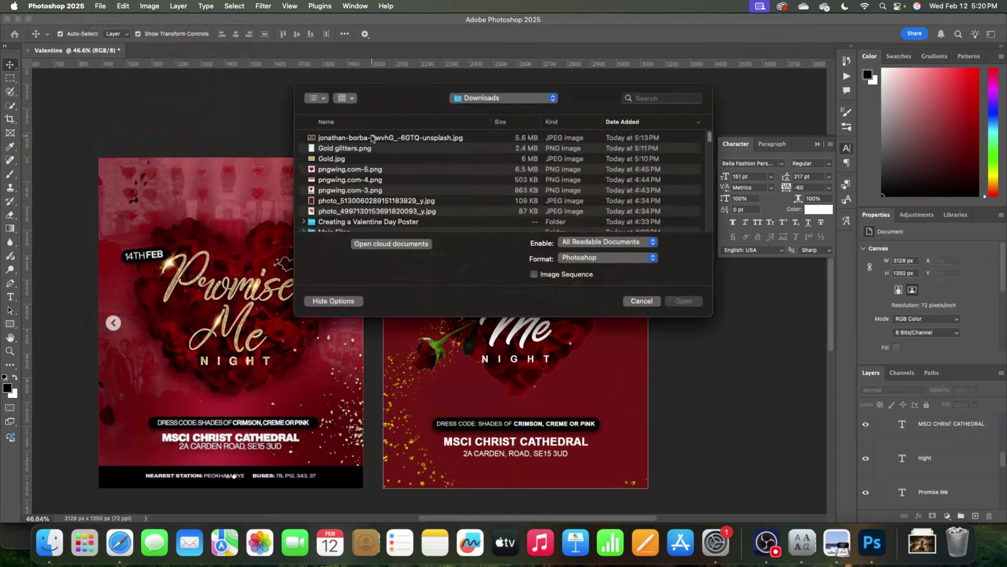
{"action": "scroll", "coordinate": [350, 170], "scroll_direction": "down", "scroll_amount": 5}
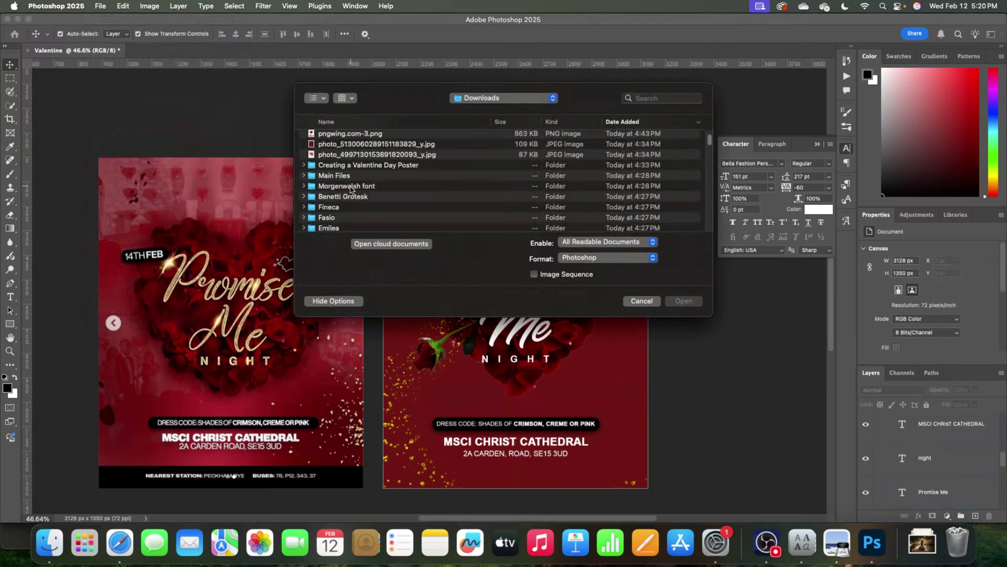
{"action": "double_click", "coordinate": [366, 164]}
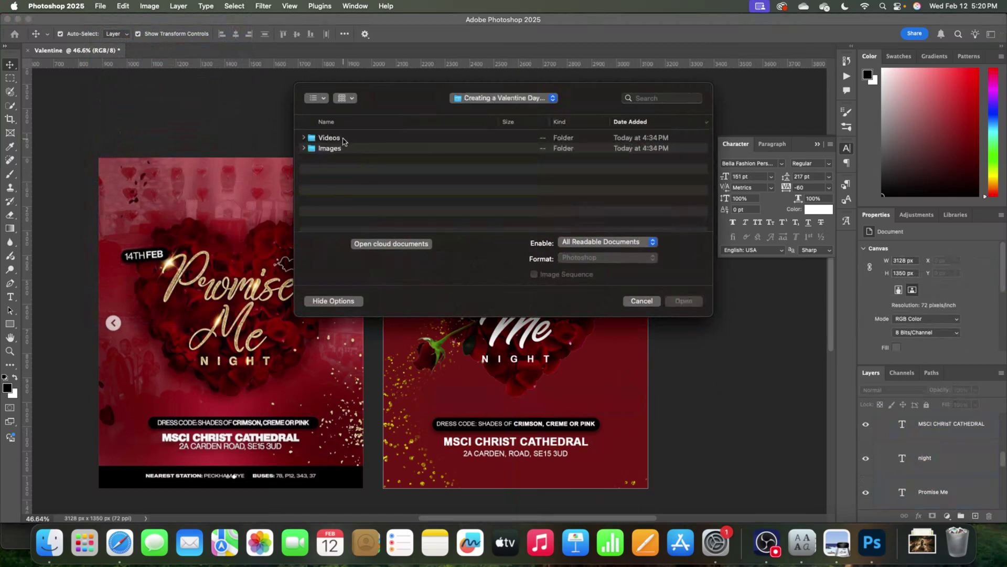
{"action": "double_click", "coordinate": [342, 149]}
{"action": "left_click", "coordinate": [355, 150]}
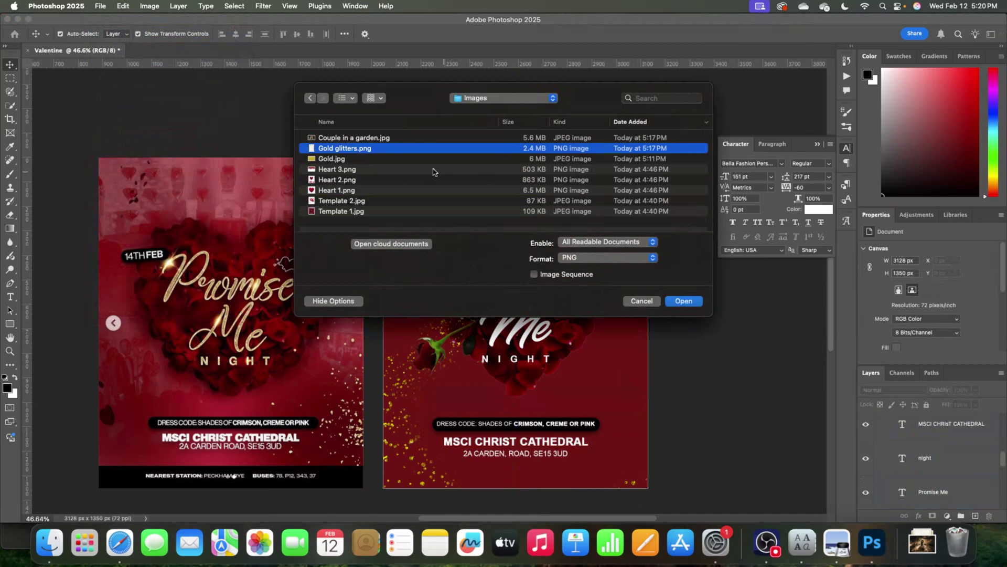
{"action": "left_click", "coordinate": [407, 159]}
{"action": "left_click", "coordinate": [684, 301]}
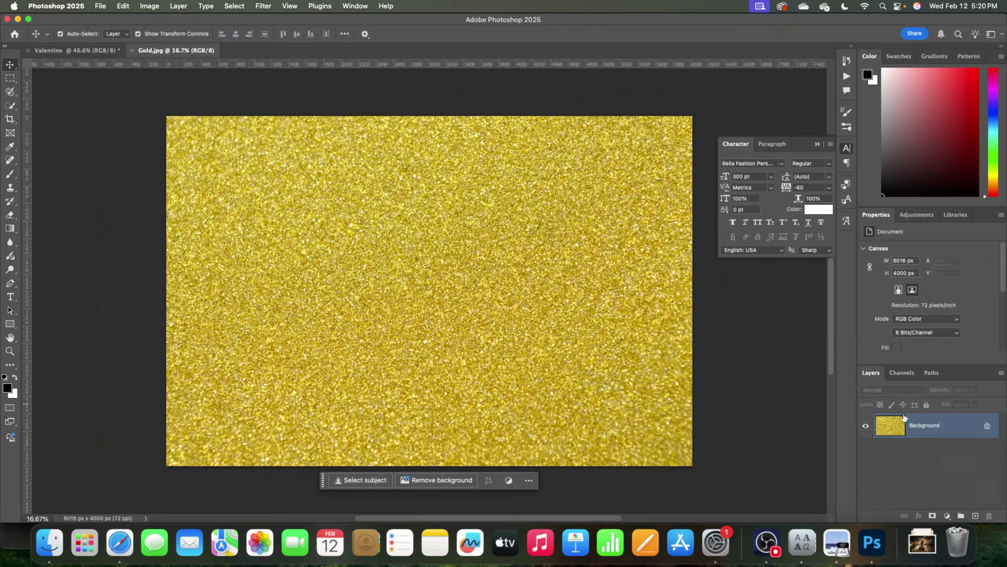
Step: Unlock the background layer of Gold.jpg and define the gold glitter image as a pattern
{"action": "left_click", "coordinate": [988, 428]}
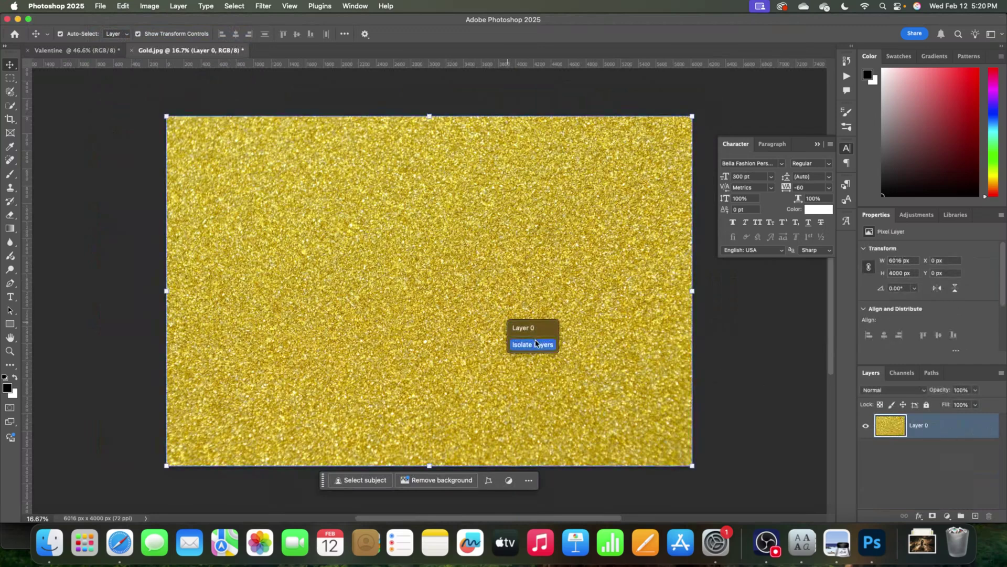
{"action": "left_click", "coordinate": [102, 6]}
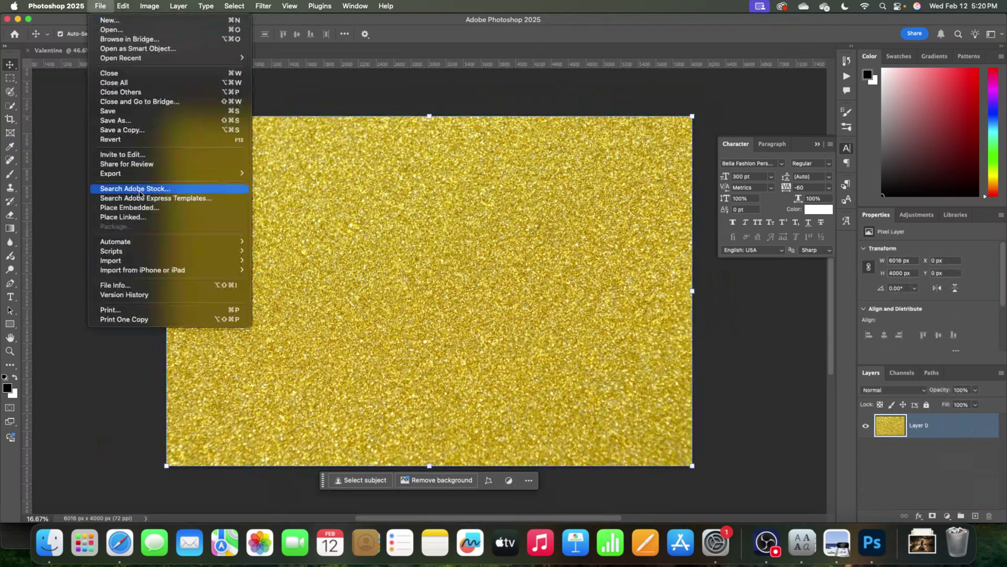
{"action": "mouse_move", "coordinate": [124, 11]}
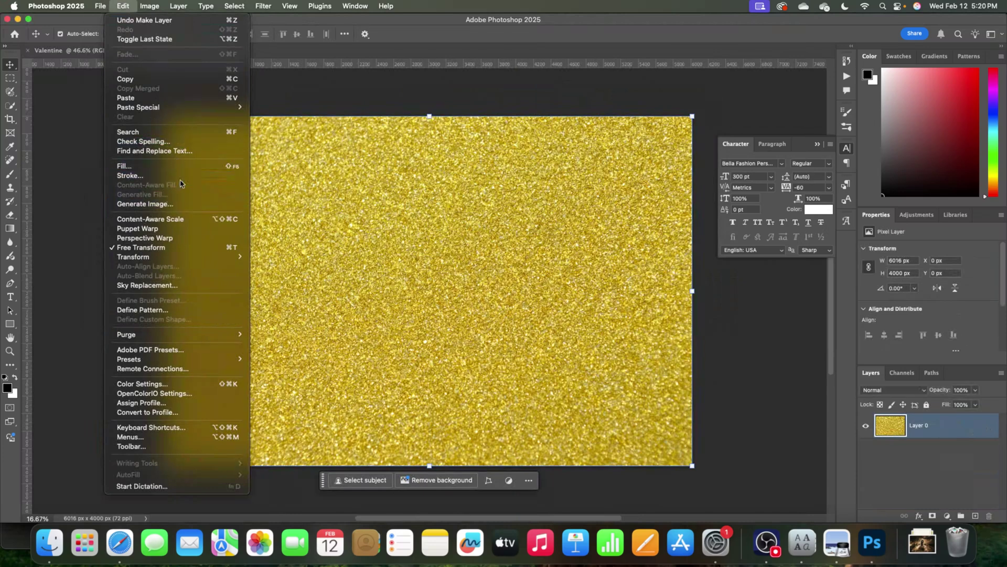
{"action": "left_click", "coordinate": [175, 310]}
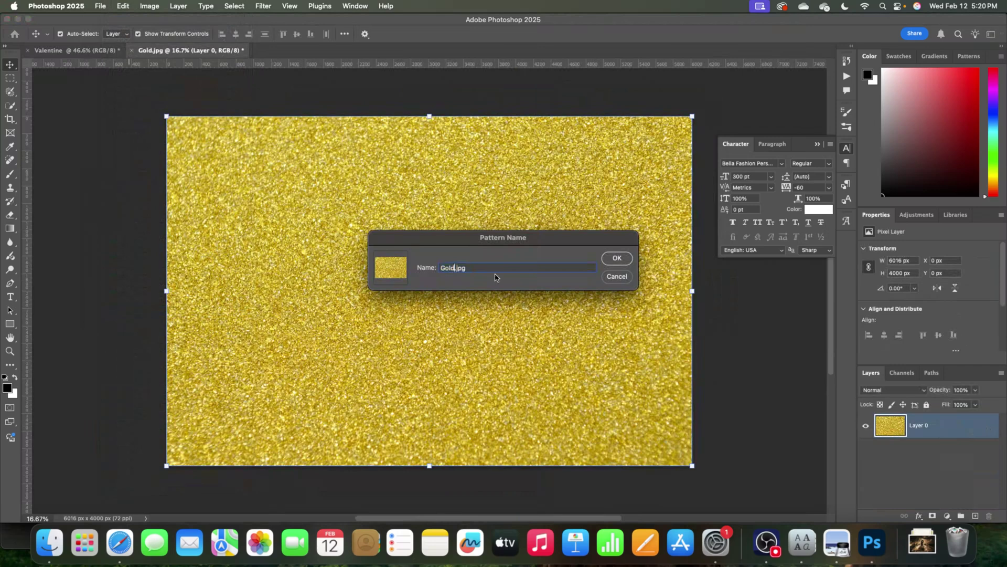
{"action": "type", "text": "ure"}
{"action": "left_click", "coordinate": [618, 259]}
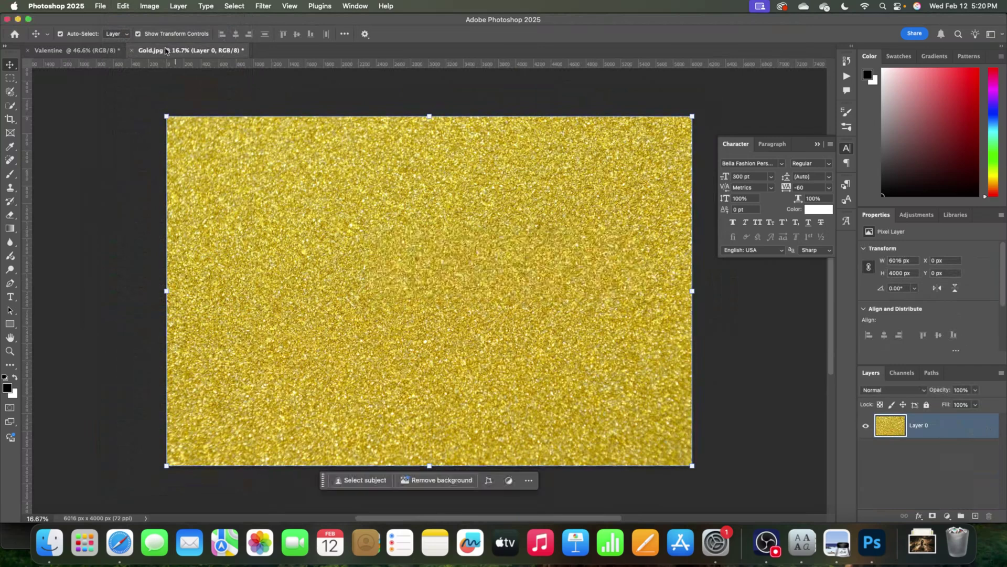
Step: Return to the Valentine document and add a Pattern Overlay with the new gold glitter pattern to the Promise Me text
{"action": "left_click", "coordinate": [109, 50]}
{"action": "left_click", "coordinate": [682, 309]}
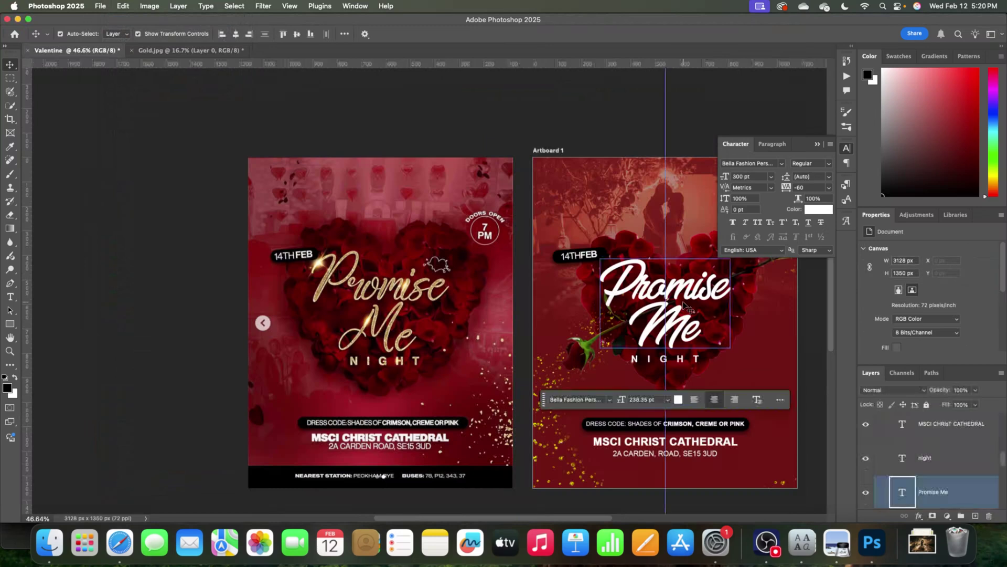
{"action": "left_click", "coordinate": [919, 517]}
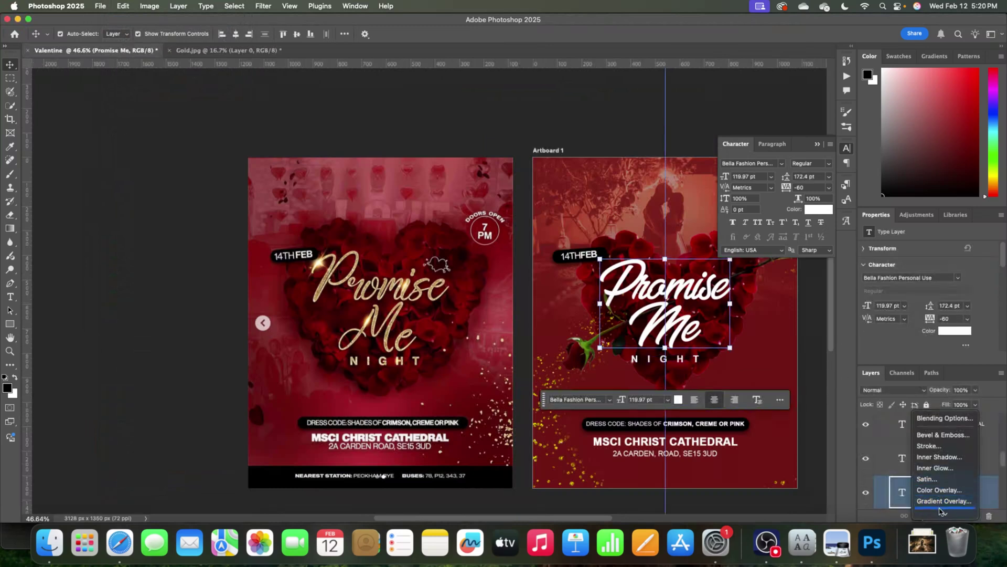
{"action": "left_click", "coordinate": [941, 490]}
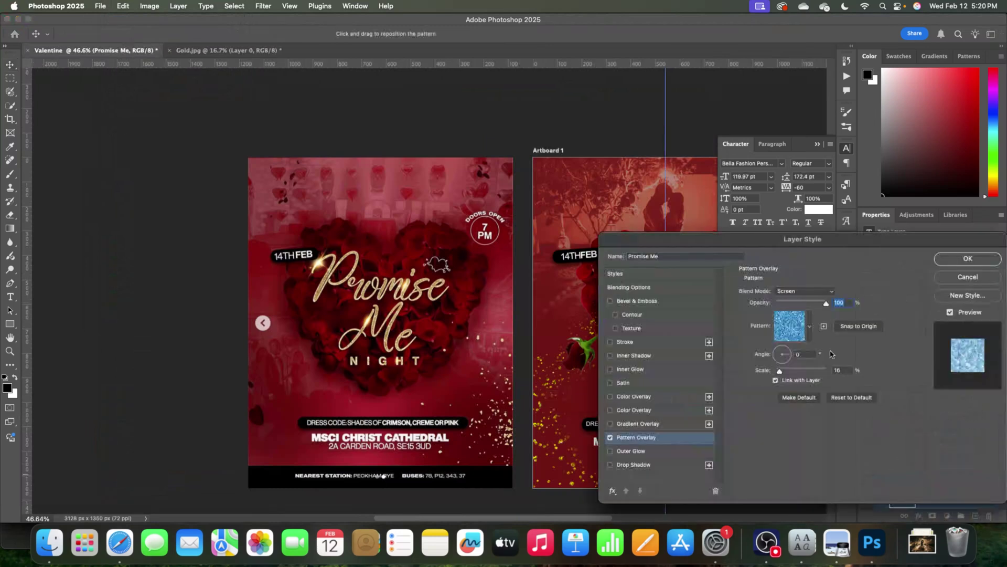
{"action": "left_click", "coordinate": [810, 326]}
{"action": "left_click", "coordinate": [739, 415]}
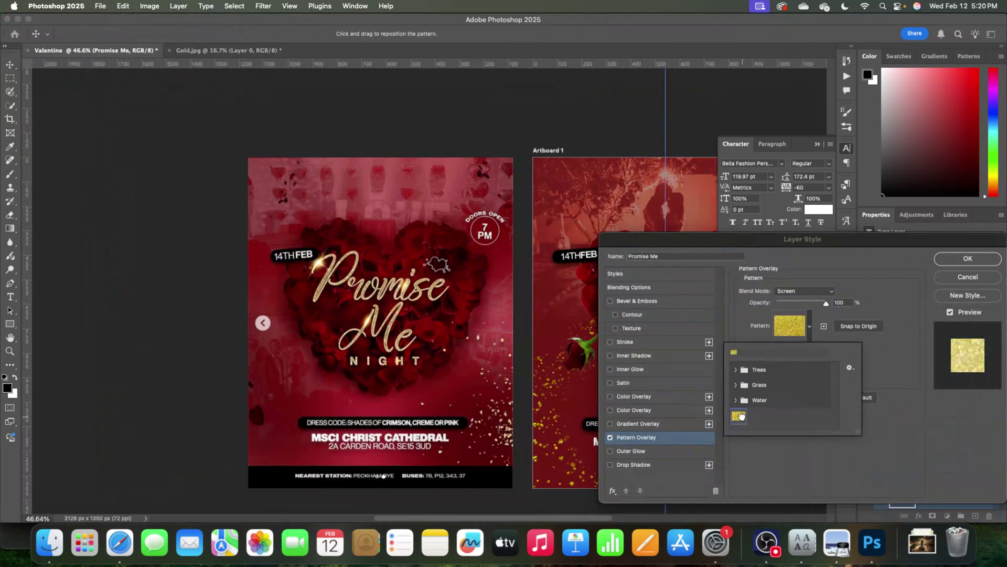
{"action": "left_click", "coordinate": [892, 365]}
Step: Set the gold pattern overlay's blend mode to Normal, opacity to 100% and scale to 5%, and apply the layer style
{"action": "left_click_drag", "start_coordinate": [767, 237], "coordinate": [152, 222]}
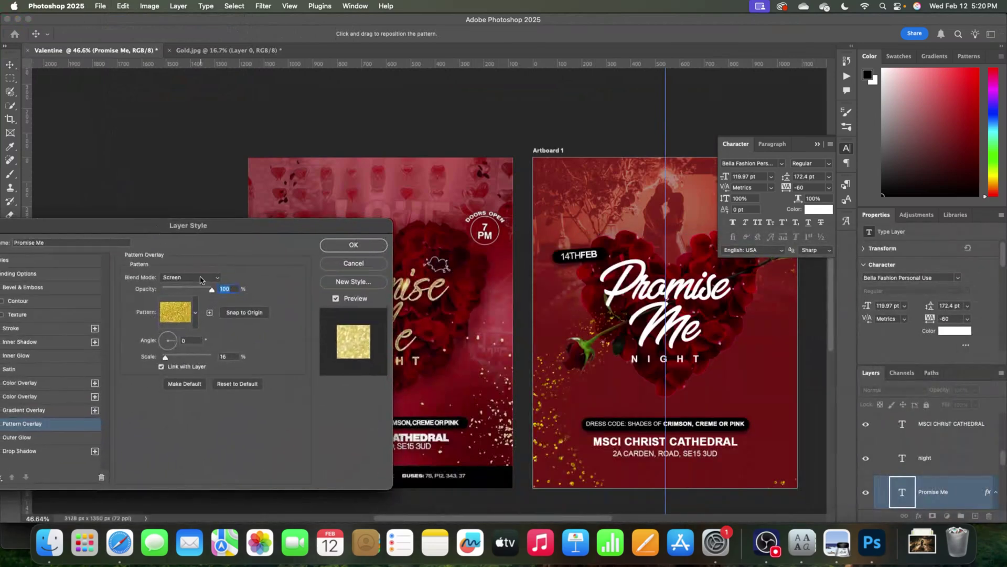
{"action": "left_click", "coordinate": [205, 279]}
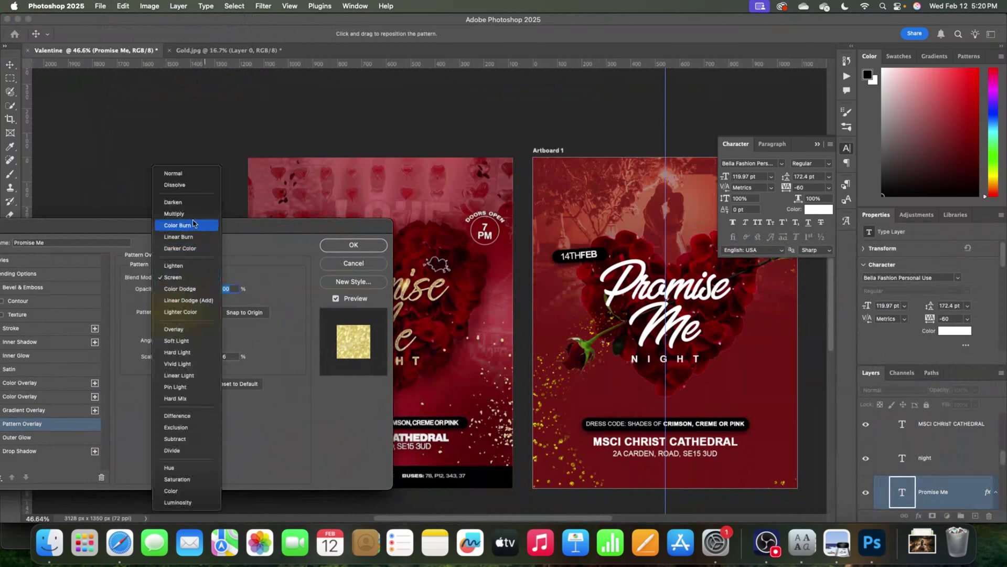
{"action": "left_click", "coordinate": [178, 173]}
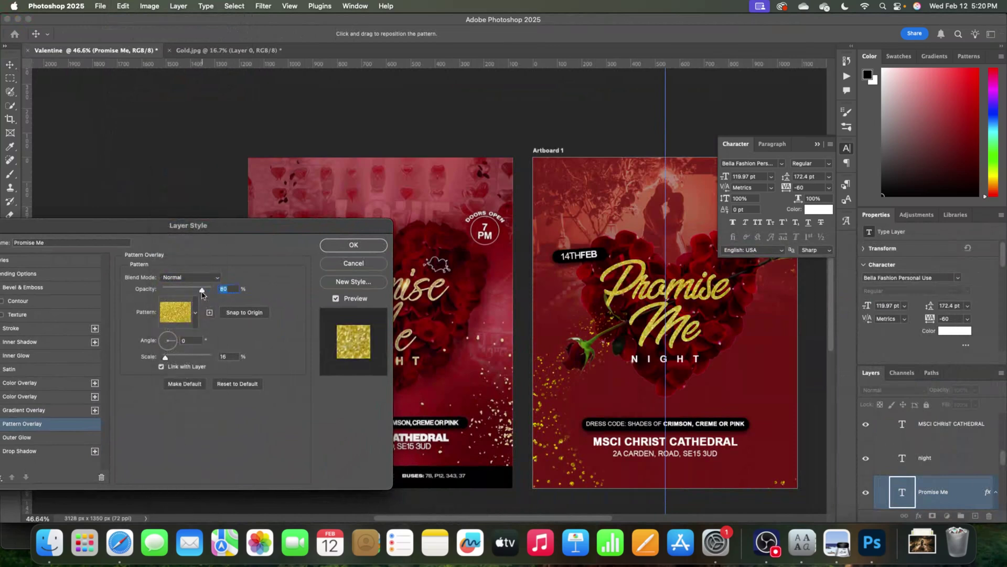
{"action": "left_click_drag", "start_coordinate": [167, 358], "coordinate": [164, 357]}
{"action": "left_click_drag", "start_coordinate": [238, 228], "coordinate": [961, 342]}
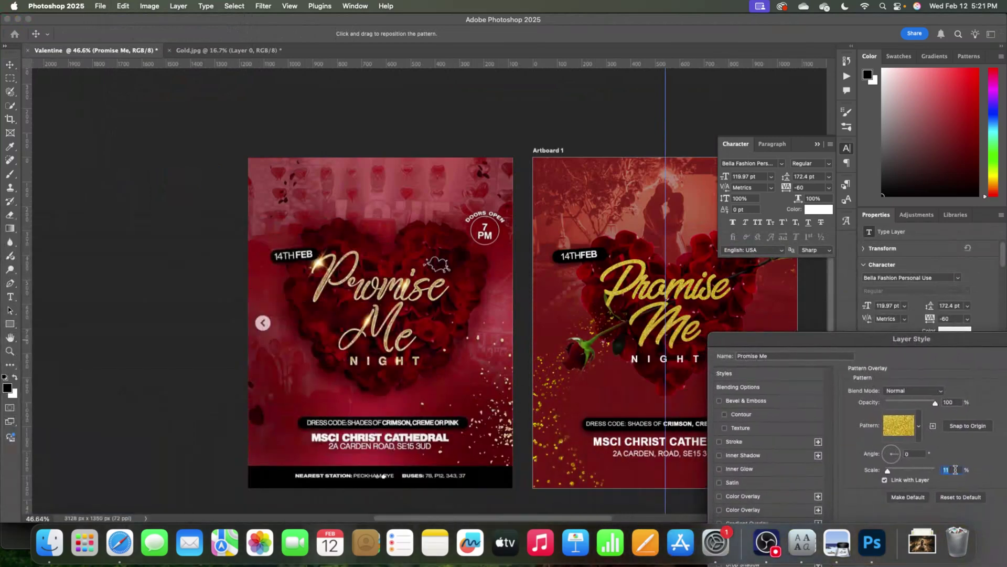
{"action": "type", "text": "5"}
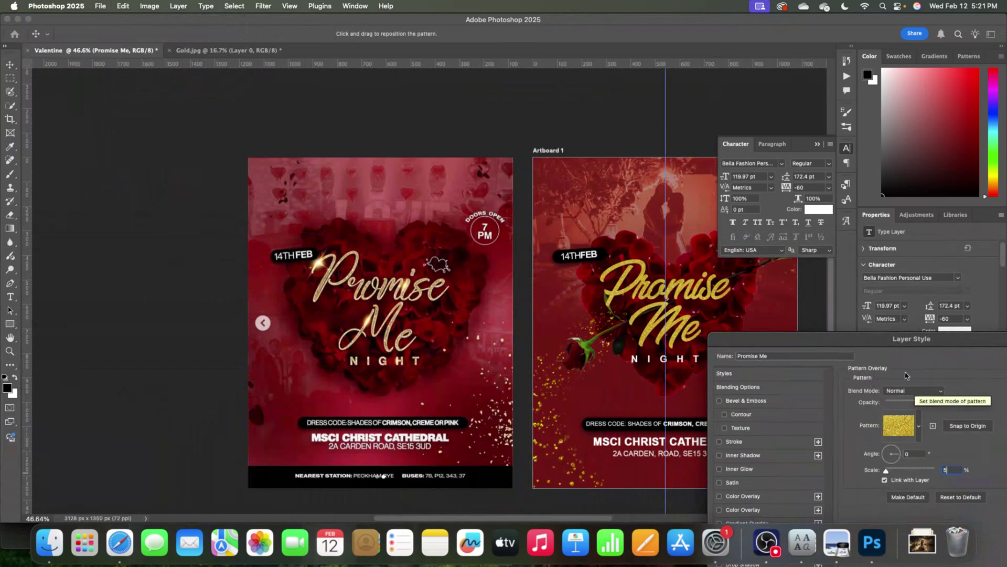
{"action": "left_click_drag", "start_coordinate": [887, 352], "coordinate": [915, 349]}
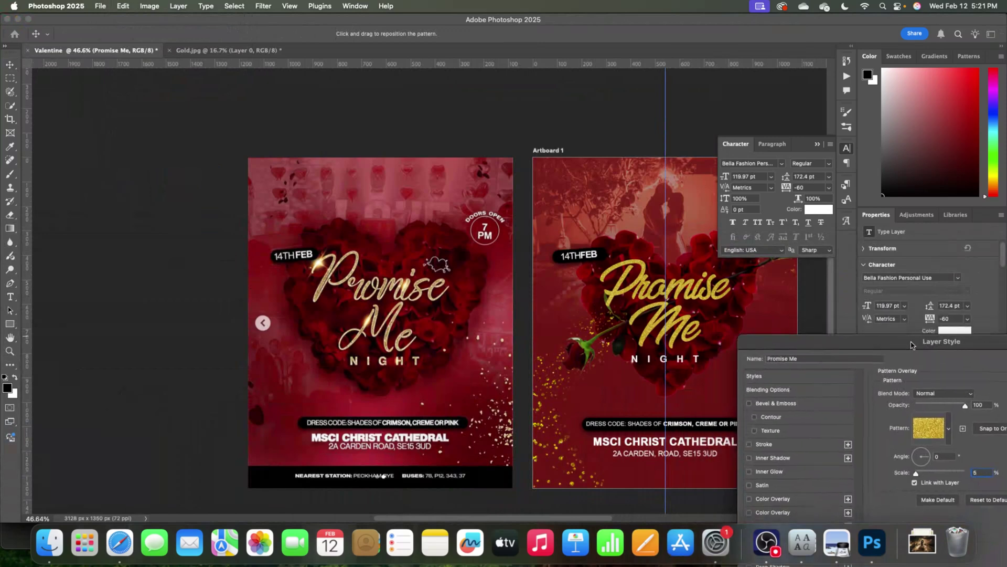
{"action": "left_click", "coordinate": [894, 365]}
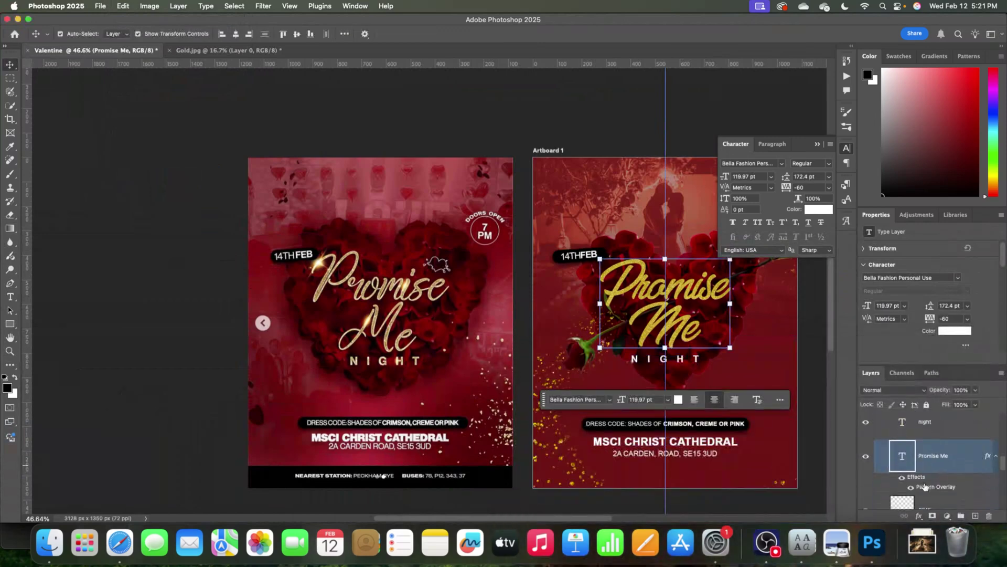
Step: Copy the layer style from the Promise Me text layer and clear it from that layer
{"action": "right_click", "coordinate": [939, 456]}
{"action": "left_click", "coordinate": [907, 442]}
{"action": "right_click", "coordinate": [939, 456]}
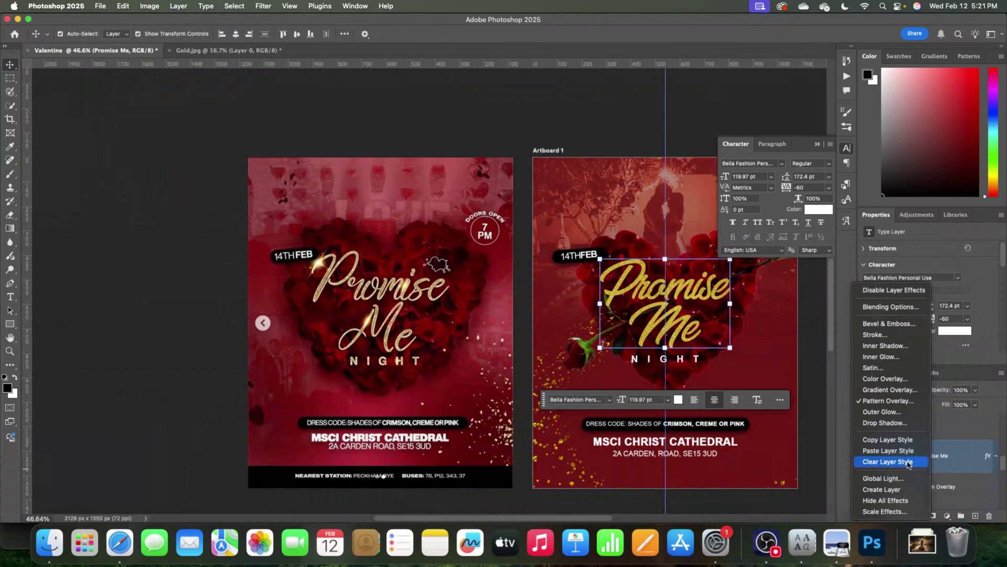
{"action": "left_click", "coordinate": [881, 462]}
Step: Group the Promise Me and night text layers and paste the copied gold overlay style onto the group
{"action": "left_click", "coordinate": [895, 436], "text": "shift"}
{"action": "right_click", "coordinate": [896, 435]}
{"action": "key", "text": "Escape"}
{"action": "key", "text": "super+g"}
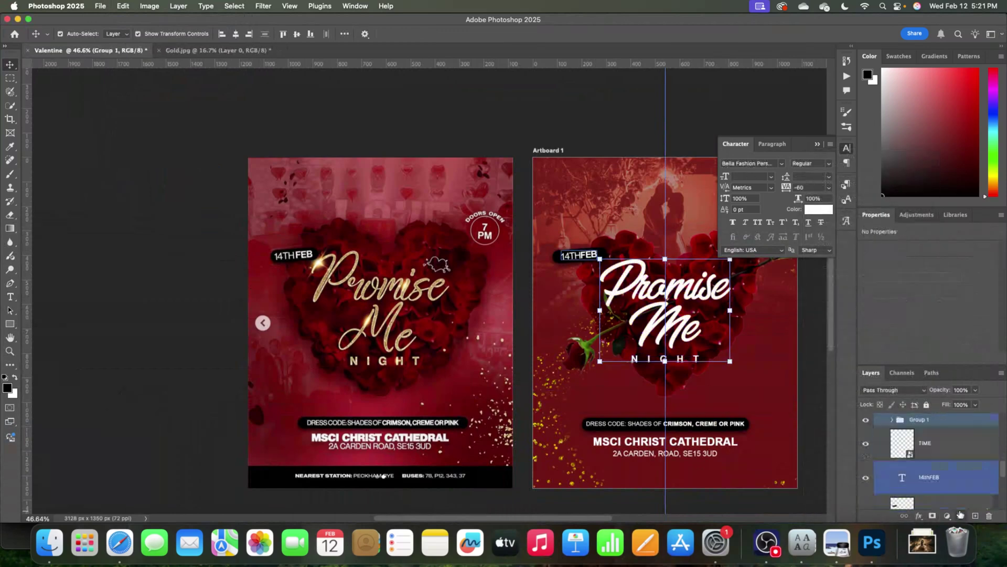
{"action": "right_click", "coordinate": [950, 420]}
{"action": "left_click", "coordinate": [869, 475]}
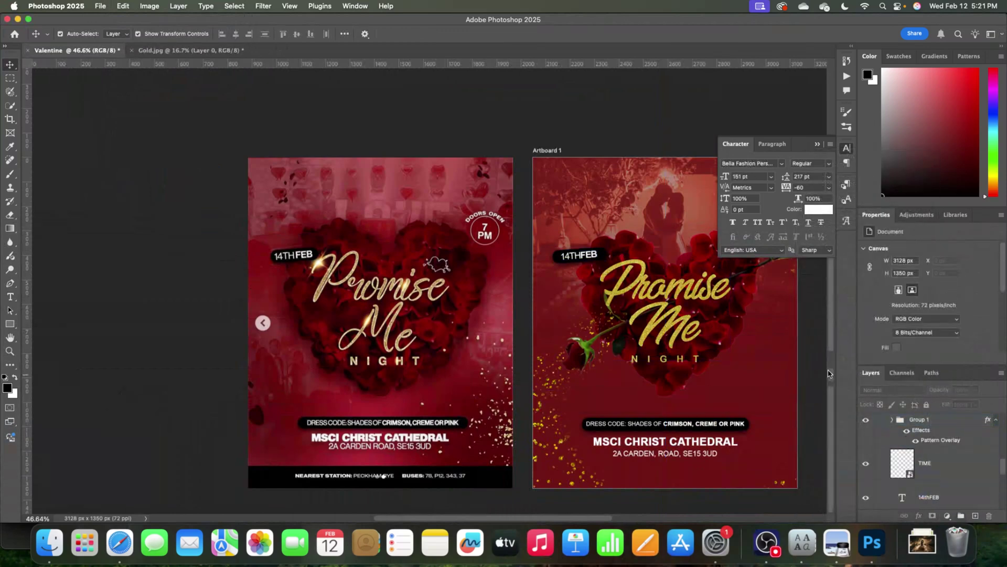
{"action": "scroll", "coordinate": [693, 349], "scroll_direction": "down", "scroll_amount": 5}
{"action": "scroll", "coordinate": [693, 350], "scroll_direction": "up", "scroll_amount": 4}
{"action": "left_click", "coordinate": [691, 356]}
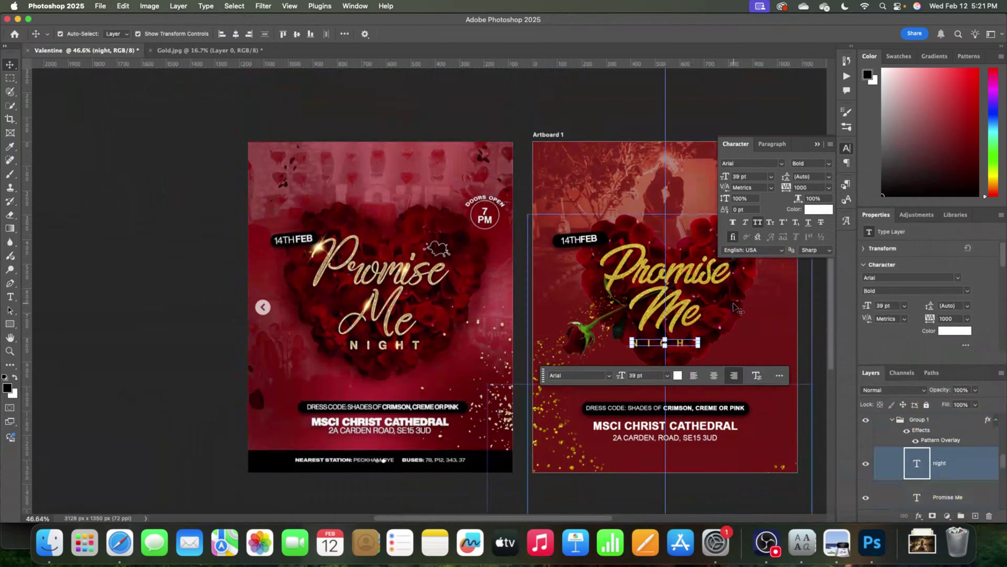
{"action": "left_click_drag", "start_coordinate": [736, 297], "coordinate": [733, 297]}
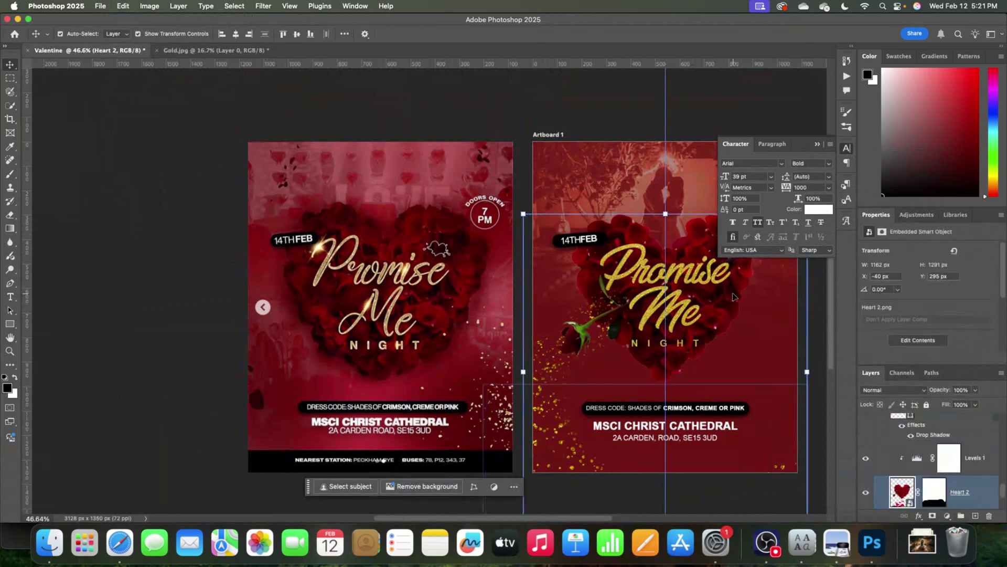
{"action": "left_click", "coordinate": [818, 349]}
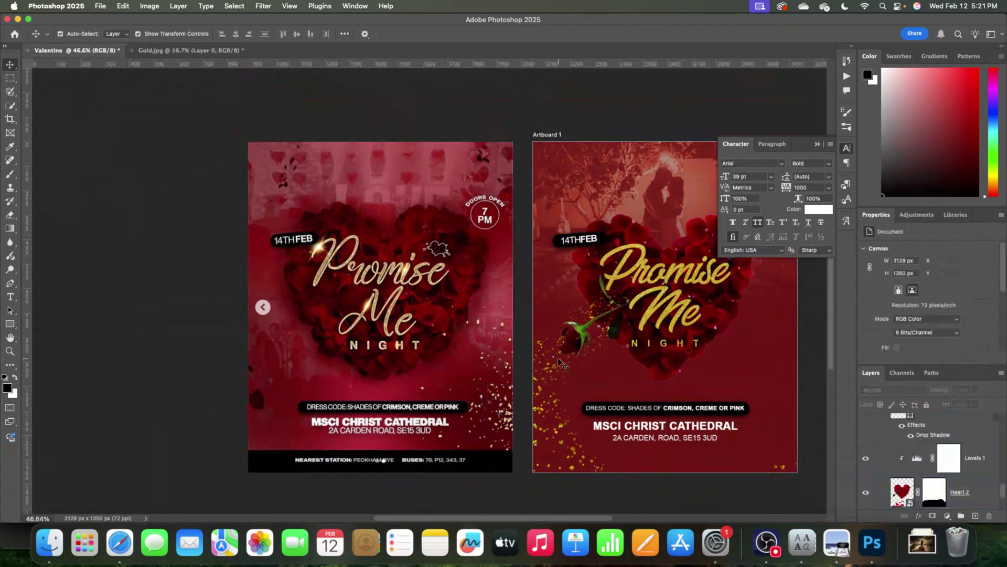
Step: Touch up the Gold glitters layer mask around the rose bloom with the brush, alternating between hiding and revealing glitter
{"action": "left_click", "coordinate": [946, 446]}
{"action": "key", "text": "b"}
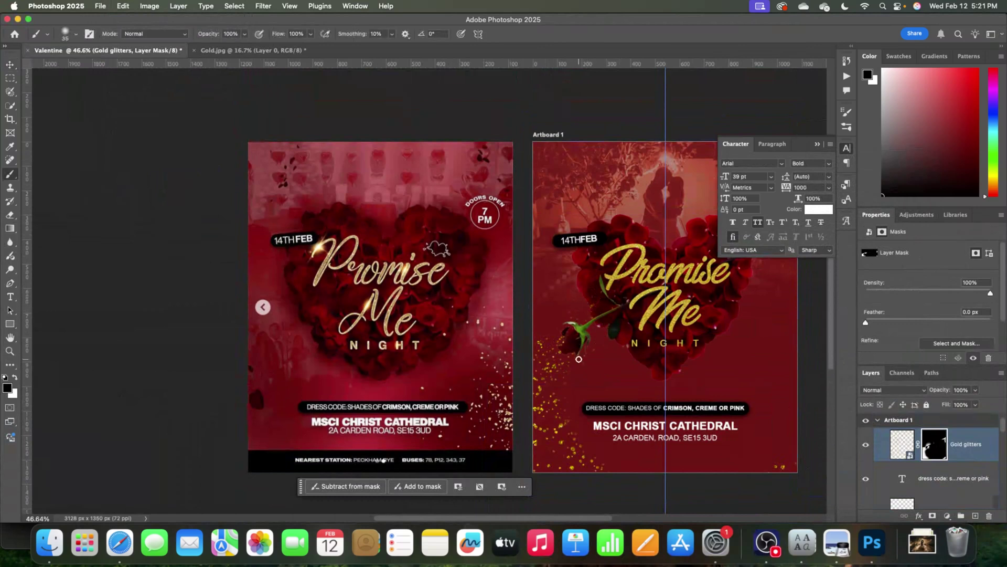
{"action": "key", "text": "x"}
{"action": "key", "text": "x"}
{"action": "key", "text": "x"}
{"action": "key", "text": "x"}
{"action": "key", "text": "x"}
{"action": "key", "text": "x"}
{"action": "key", "text": "v"}
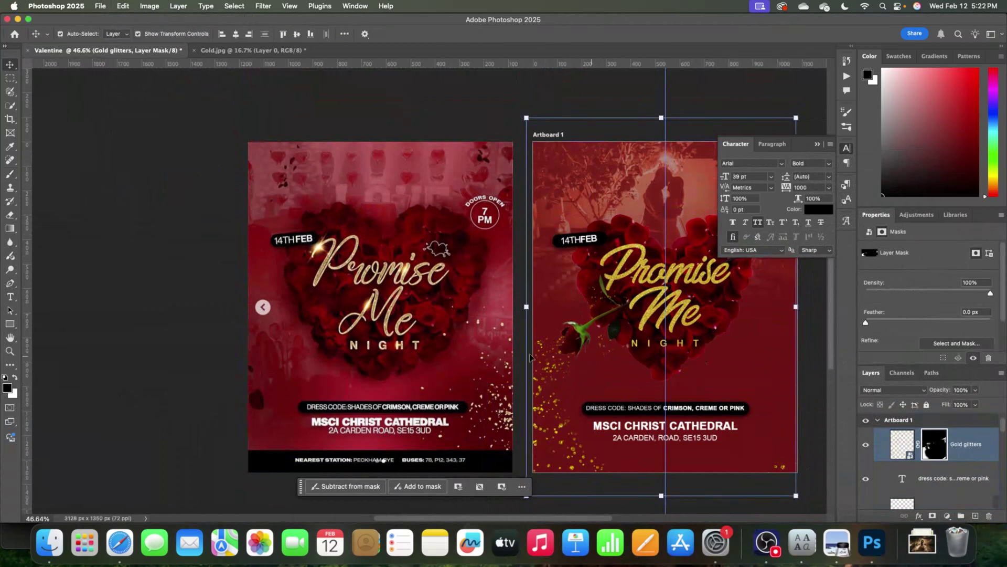
{"action": "left_click", "coordinate": [161, 344]}
Step: Move the night text layer out of Group 1, above the group, and keep the group's gold Pattern Overlay switched on
{"action": "scroll", "coordinate": [425, 292], "scroll_direction": "down", "scroll_amount": 1}
{"action": "scroll", "coordinate": [472, 315], "scroll_direction": "right", "scroll_amount": 5}
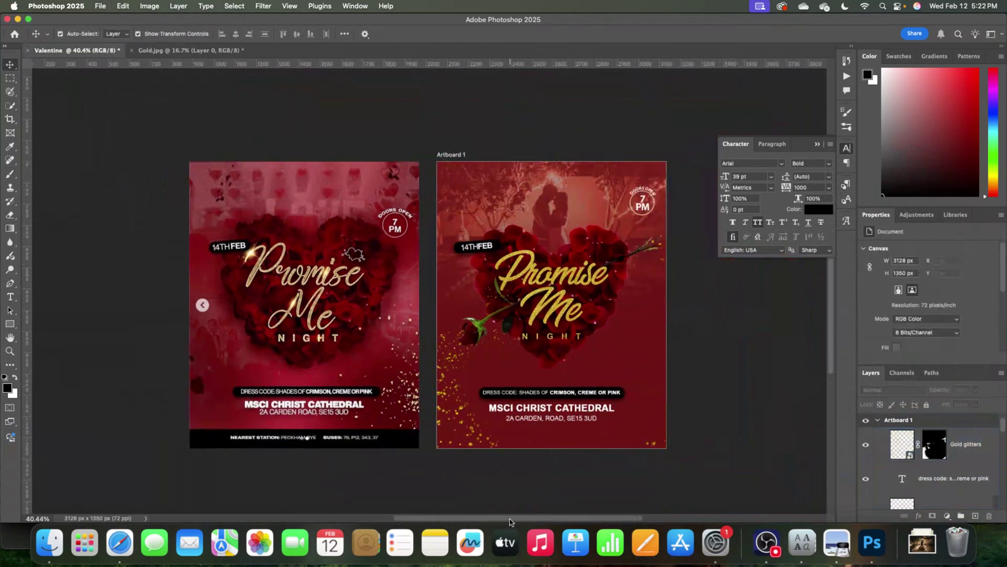
{"action": "left_click", "coordinate": [485, 338]}
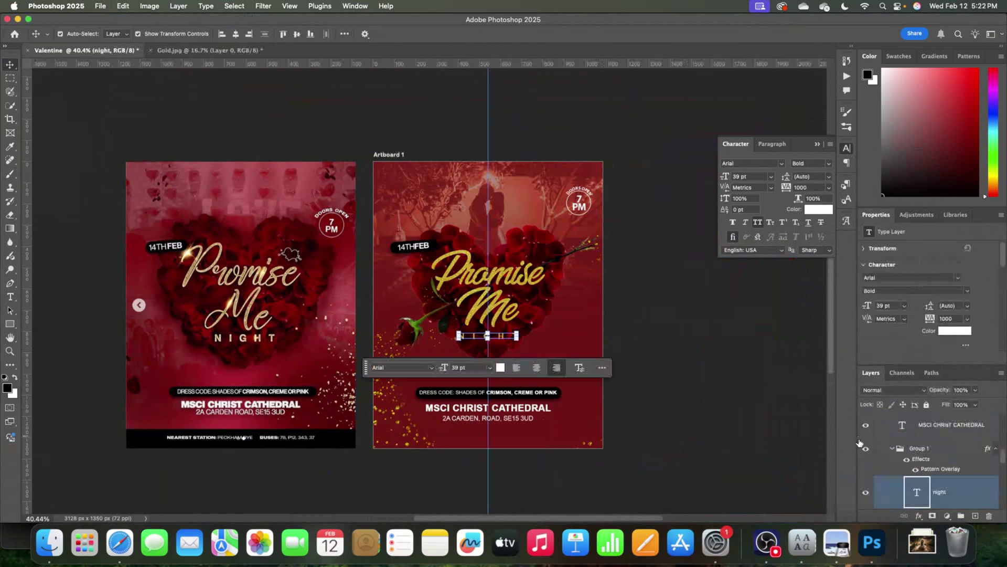
{"action": "left_click", "coordinate": [916, 470]}
{"action": "left_click", "coordinate": [915, 470]}
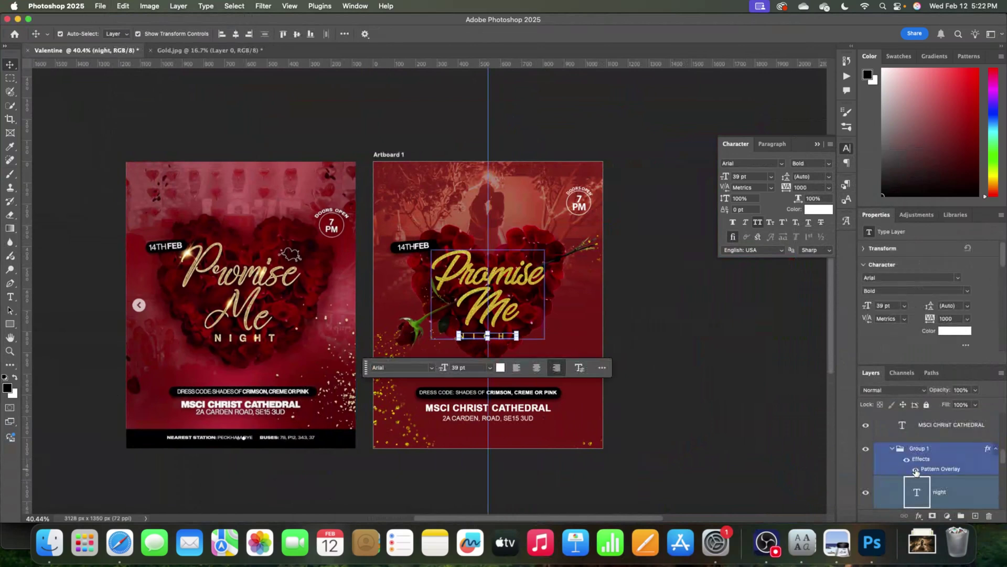
{"action": "left_click", "coordinate": [916, 469]}
{"action": "left_click_drag", "start_coordinate": [925, 488], "coordinate": [919, 446]}
{"action": "left_click", "coordinate": [911, 490]}
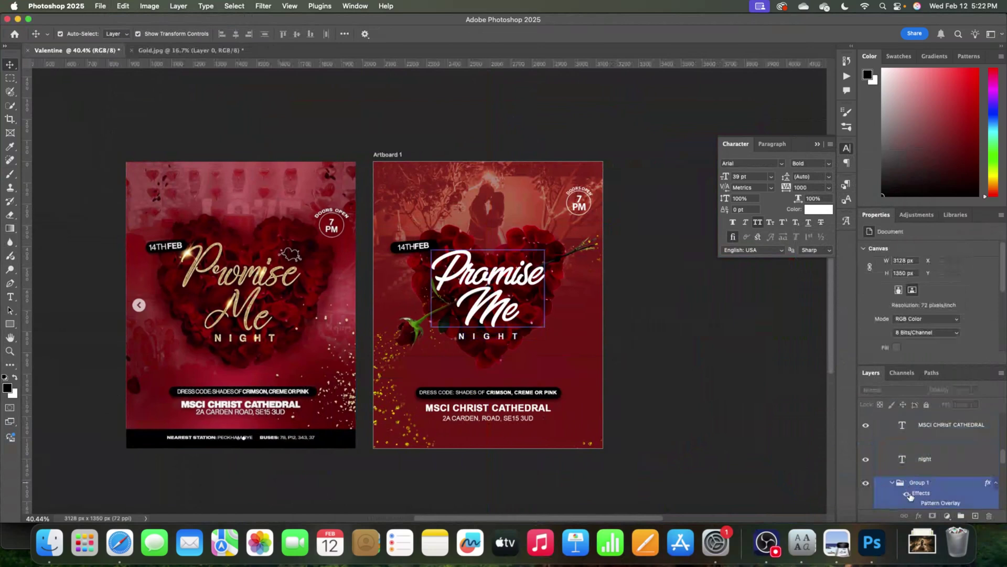
{"action": "left_click", "coordinate": [915, 503]}
{"action": "left_click", "coordinate": [791, 467]}
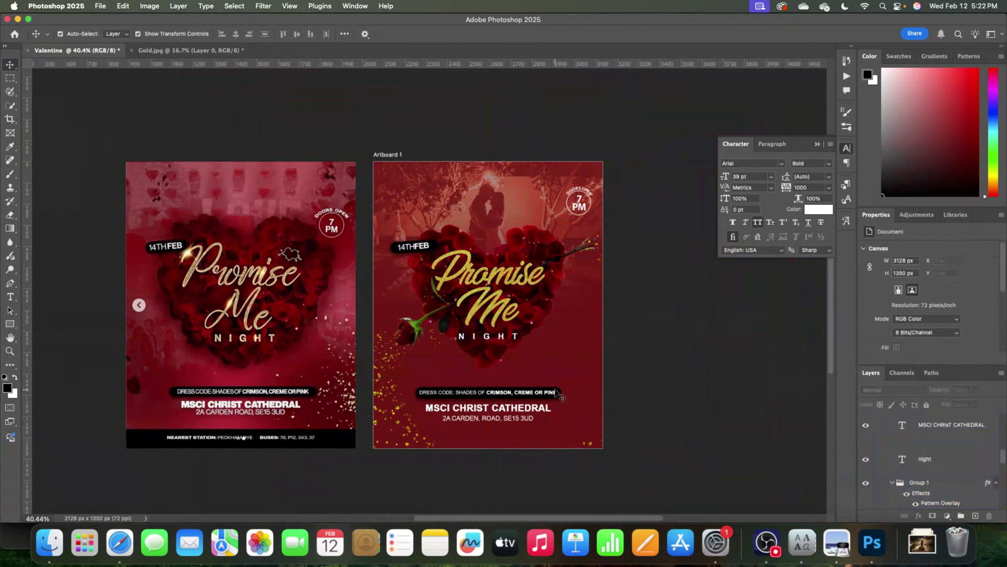
Step: Move the night text layer back into Group 1 and lower the group's gold Pattern Overlay opacity to 59%
{"action": "left_click_drag", "start_coordinate": [935, 463], "coordinate": [941, 507]}
{"action": "left_click", "coordinate": [937, 466]}
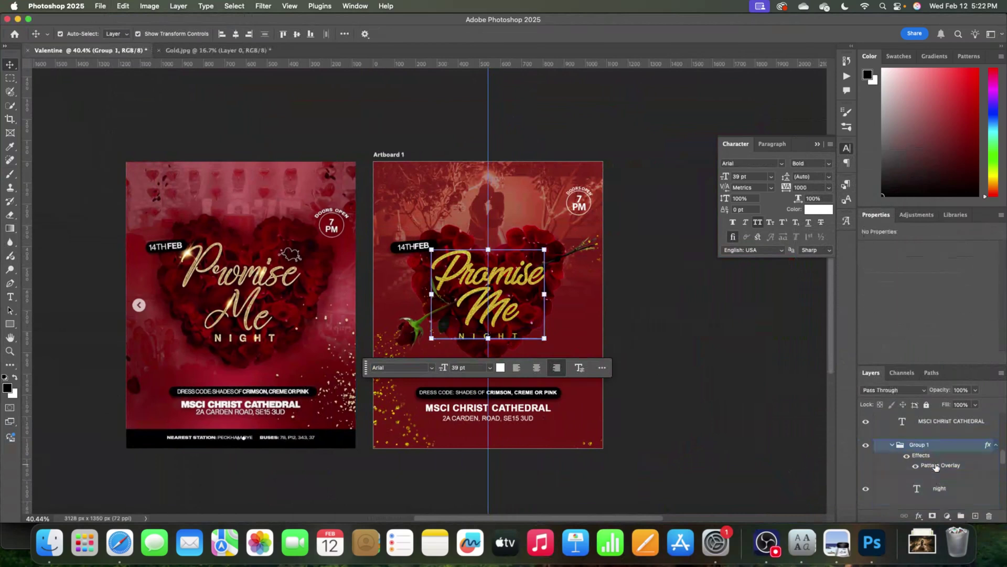
{"action": "double_click", "coordinate": [937, 466]}
{"action": "left_click_drag", "start_coordinate": [735, 264], "coordinate": [873, 263]}
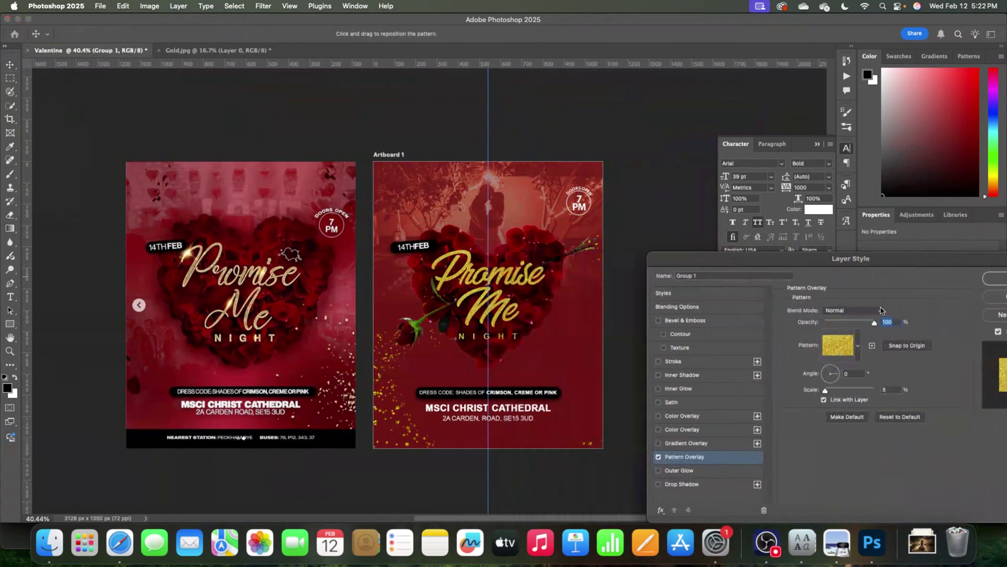
{"action": "left_click_drag", "start_coordinate": [875, 322], "coordinate": [855, 324]}
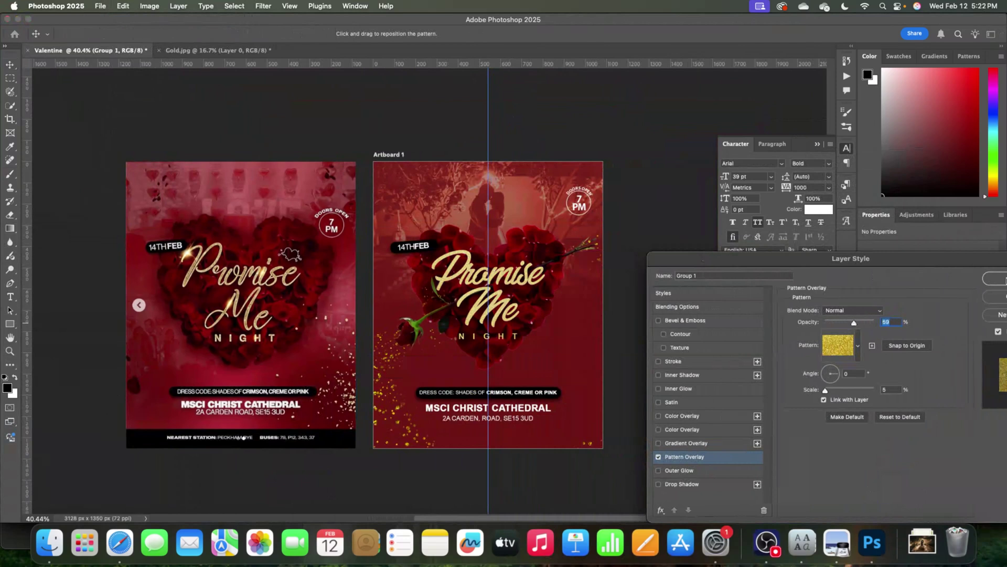
{"action": "left_click", "coordinate": [1003, 279]}
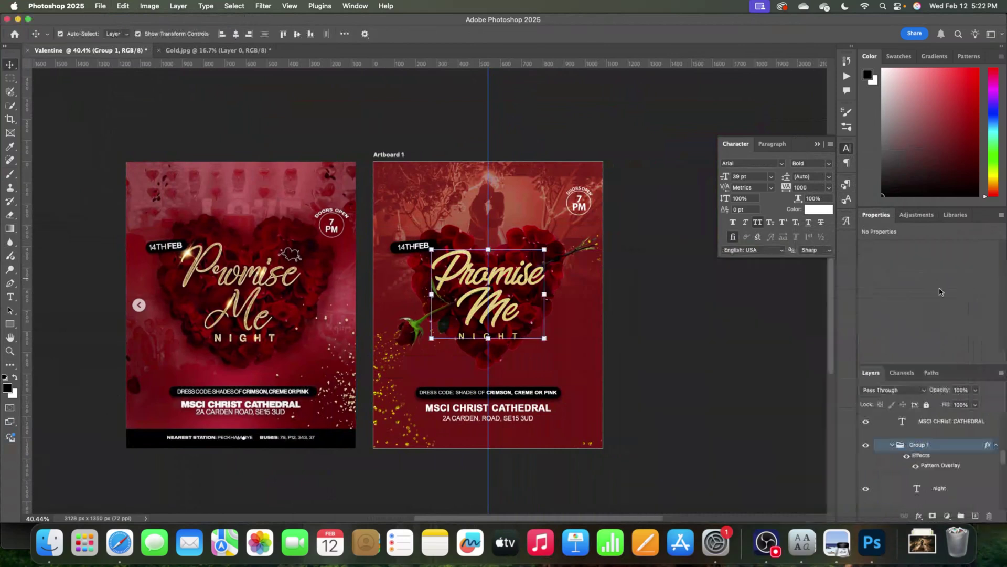
Step: Add a pale yellow-gold Color Overlay to the Gold glitters layer, leaving the layer's own blend mode at Normal
{"action": "left_click", "coordinate": [396, 414]}
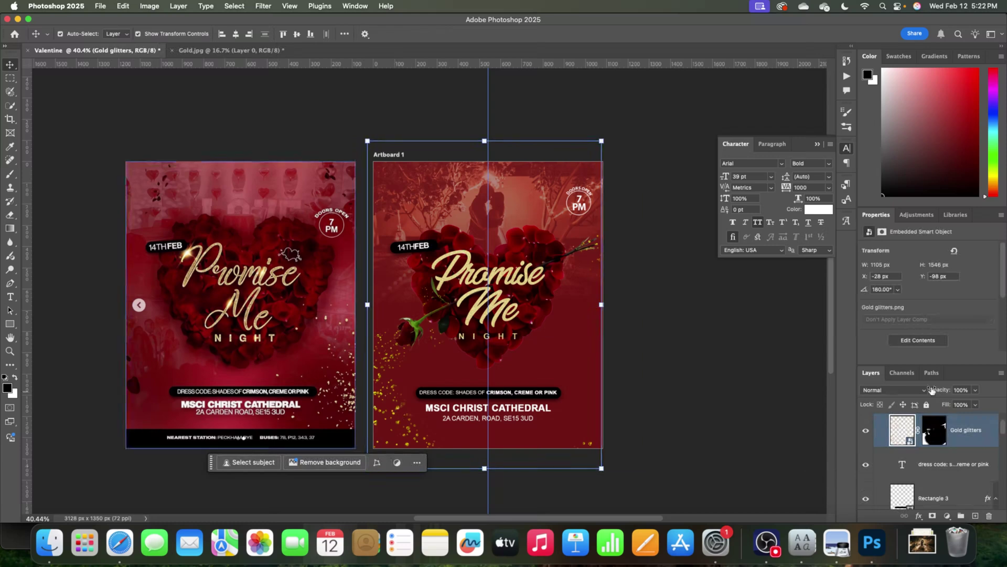
{"action": "left_click", "coordinate": [904, 390]}
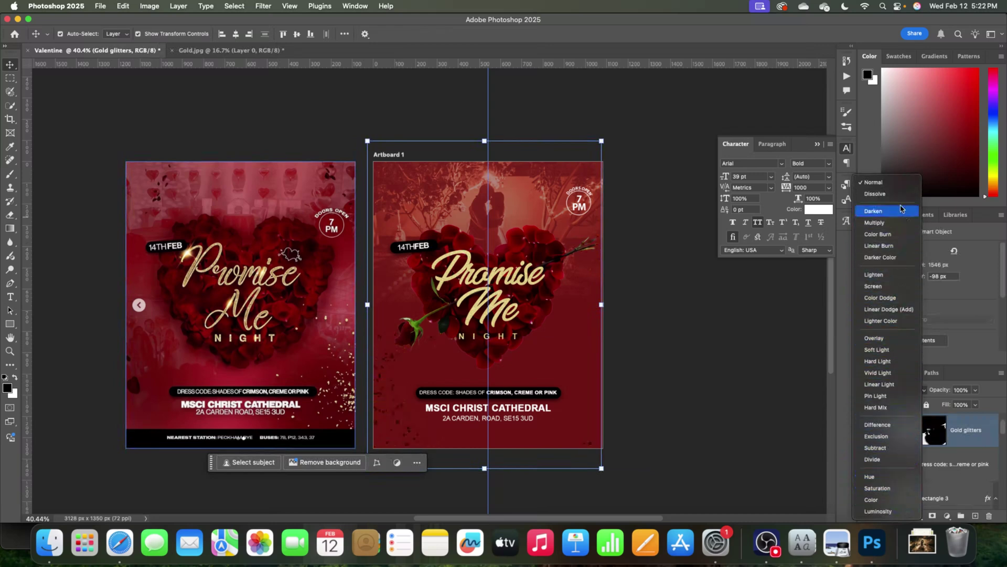
{"action": "left_click", "coordinate": [898, 184]}
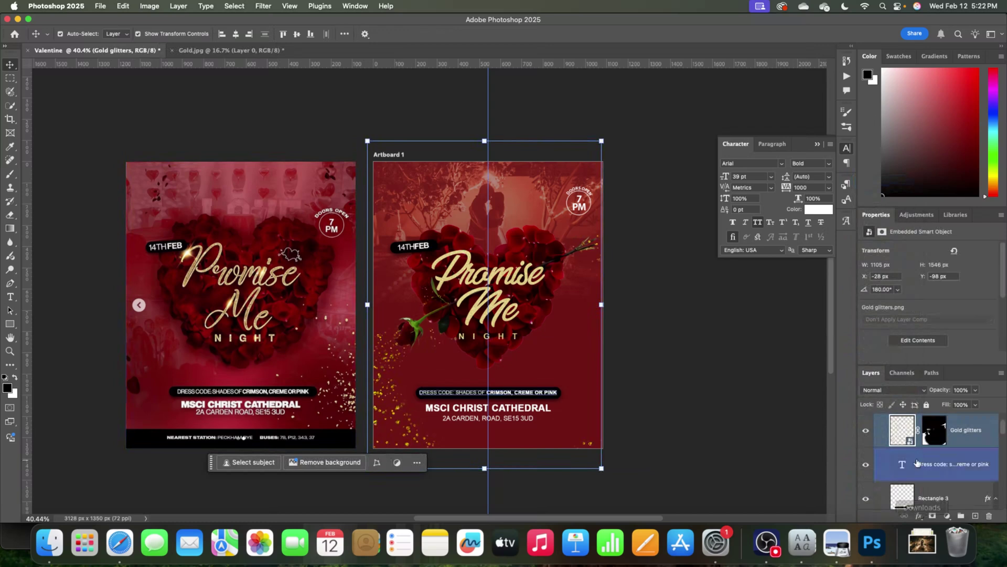
{"action": "left_click", "coordinate": [929, 498]}
{"action": "left_click", "coordinate": [919, 516]}
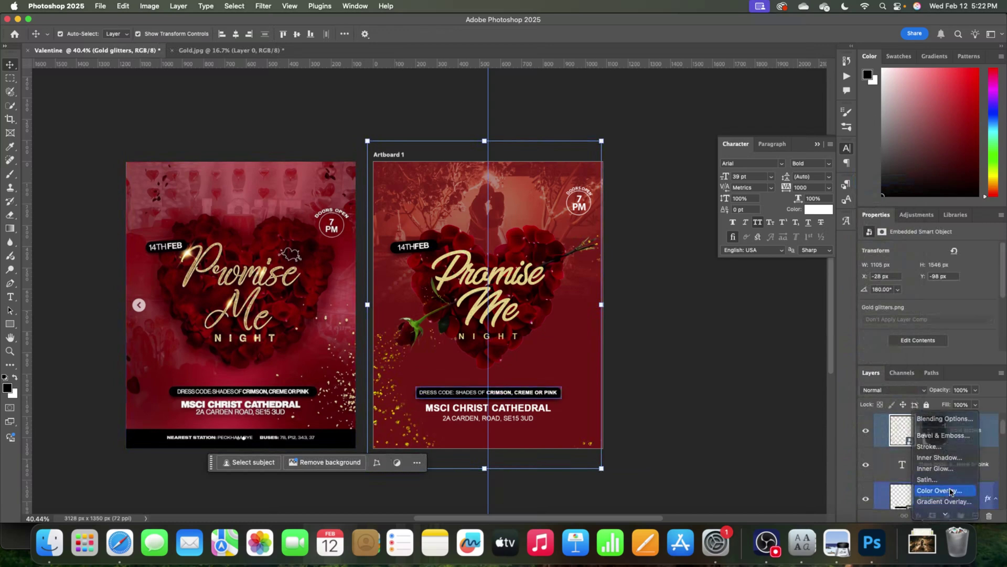
{"action": "left_click", "coordinate": [951, 492]}
{"action": "left_click", "coordinate": [846, 313]}
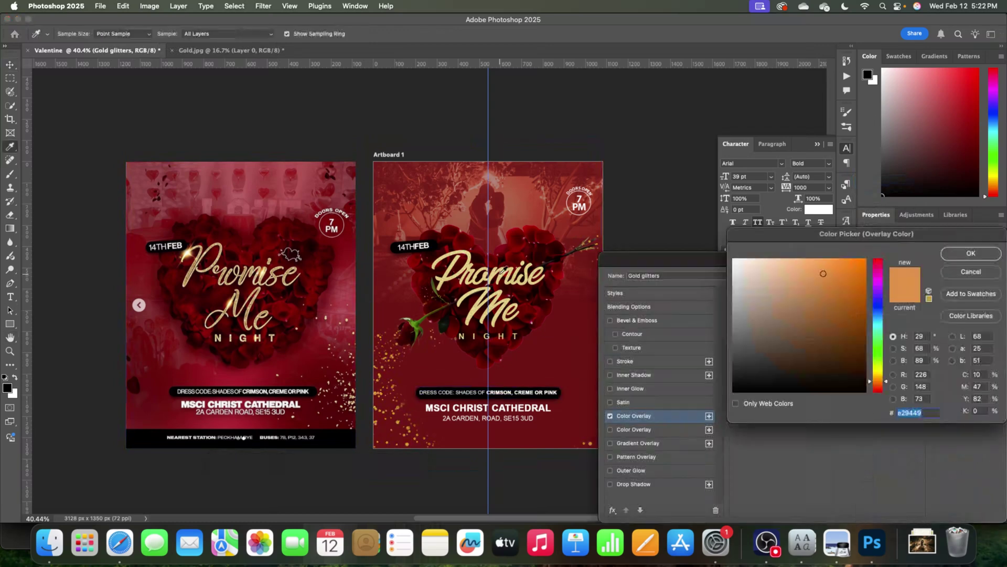
{"action": "left_click", "coordinate": [797, 271]}
{"action": "left_click", "coordinate": [950, 255]}
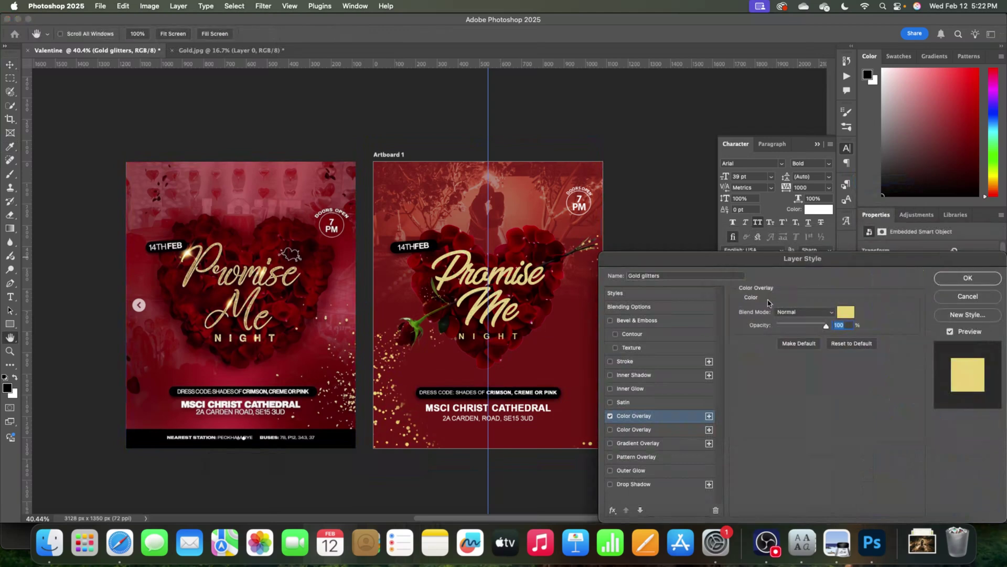
Step: Compare Soft Light and Overlay for the glitter's Color Overlay, then apply Screen at 100% opacity
{"action": "left_click", "coordinate": [797, 312]}
{"action": "left_click", "coordinate": [799, 416]}
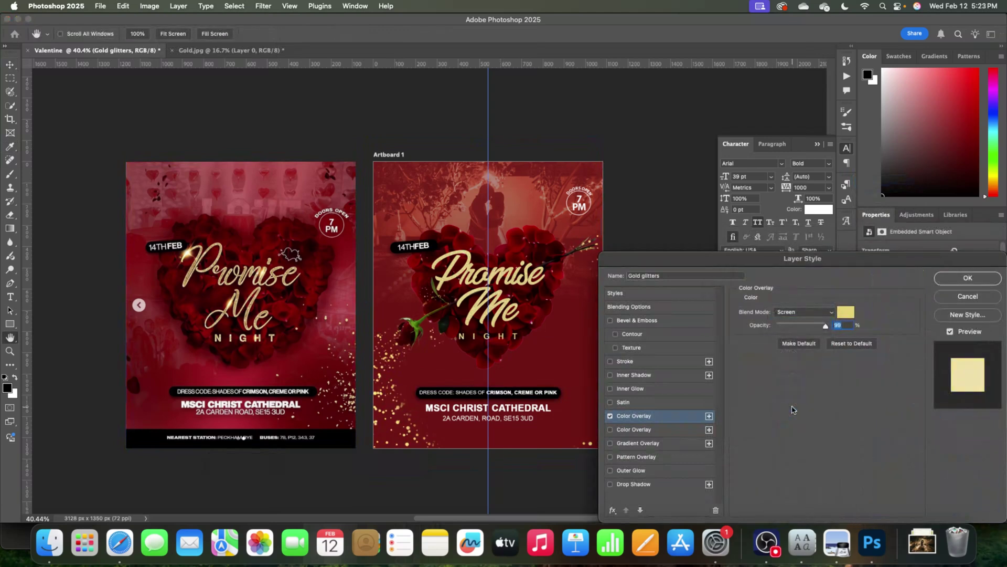
{"action": "left_click", "coordinate": [815, 316]}
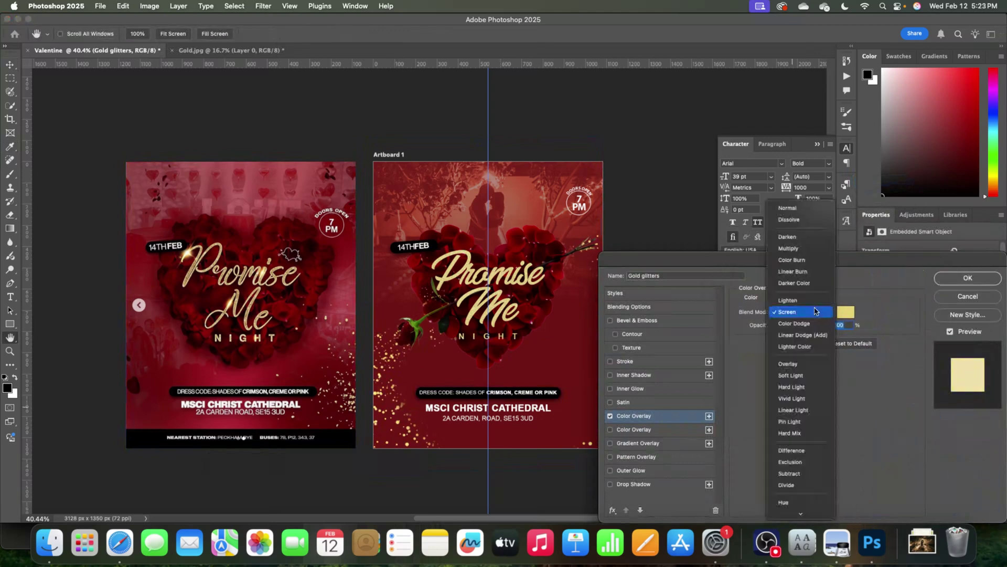
{"action": "left_click", "coordinate": [812, 382]}
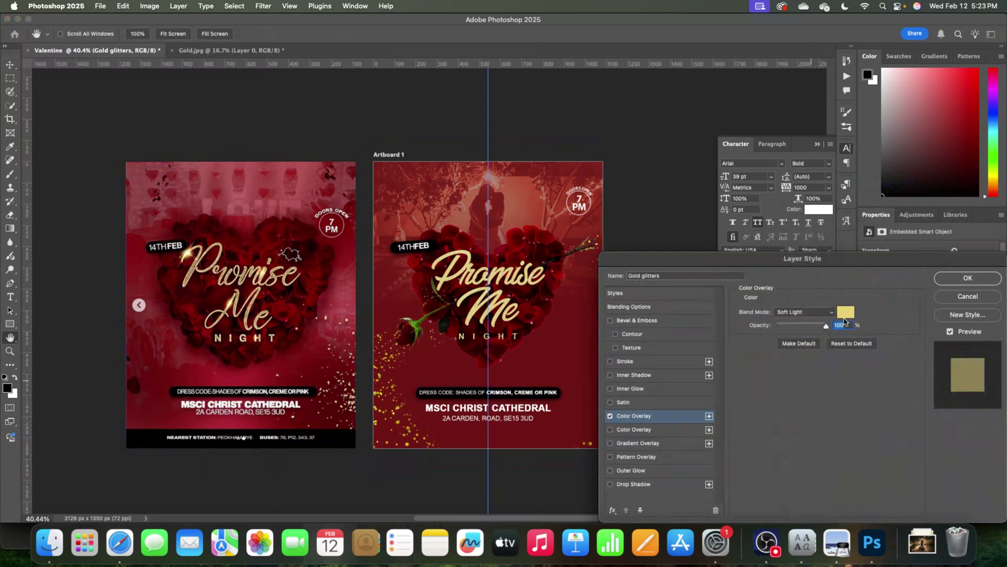
{"action": "left_click", "coordinate": [805, 311]}
{"action": "left_click", "coordinate": [795, 301]}
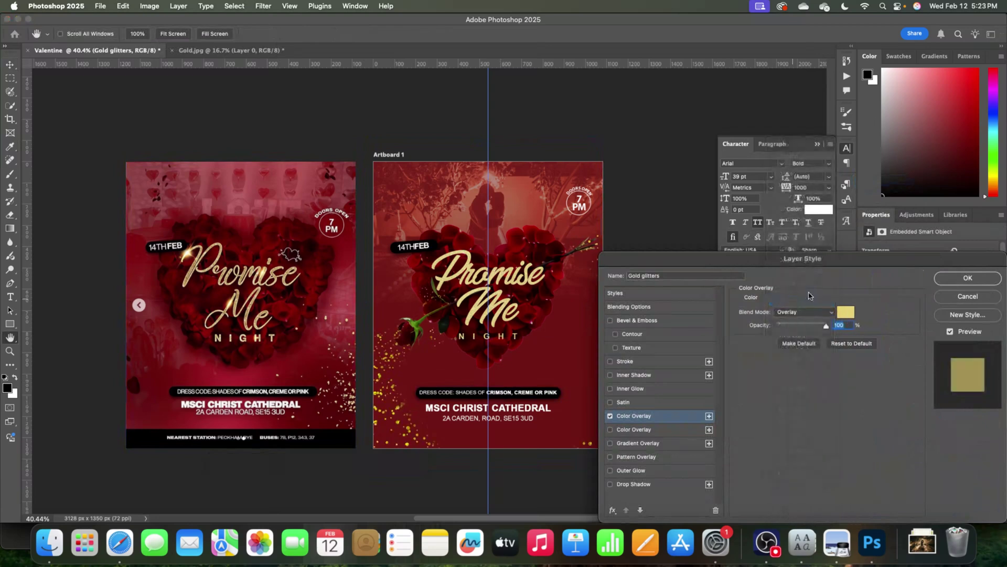
{"action": "left_click", "coordinate": [809, 318]}
{"action": "left_click", "coordinate": [794, 260]}
{"action": "left_click_drag", "start_coordinate": [825, 328], "coordinate": [849, 326]}
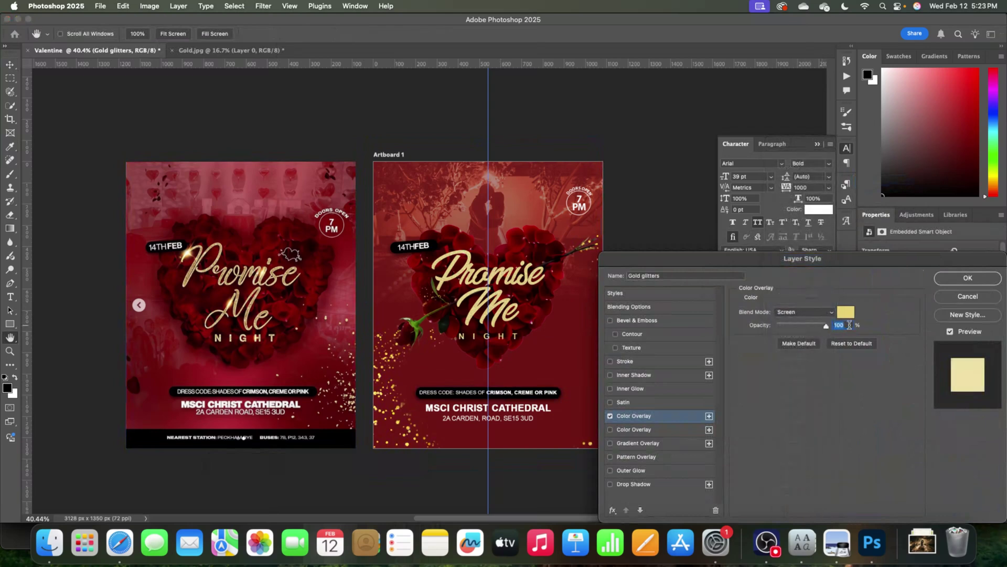
{"action": "left_click", "coordinate": [967, 284]}
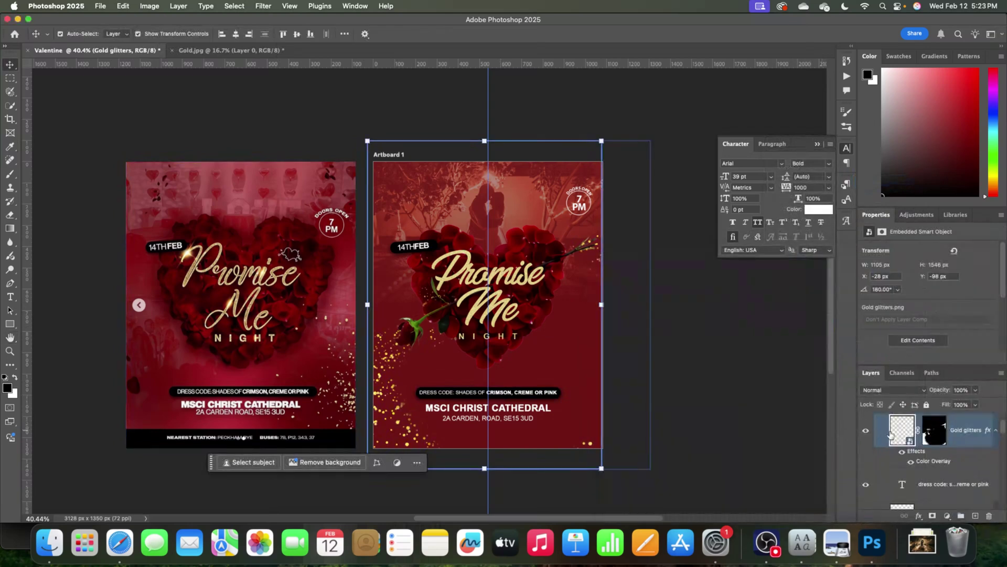
Step: Brush the Gold glitters layer mask to hide and restore glitter over the heart and the rose stem
{"action": "left_click", "coordinate": [926, 430]}
{"action": "key", "text": "b"}
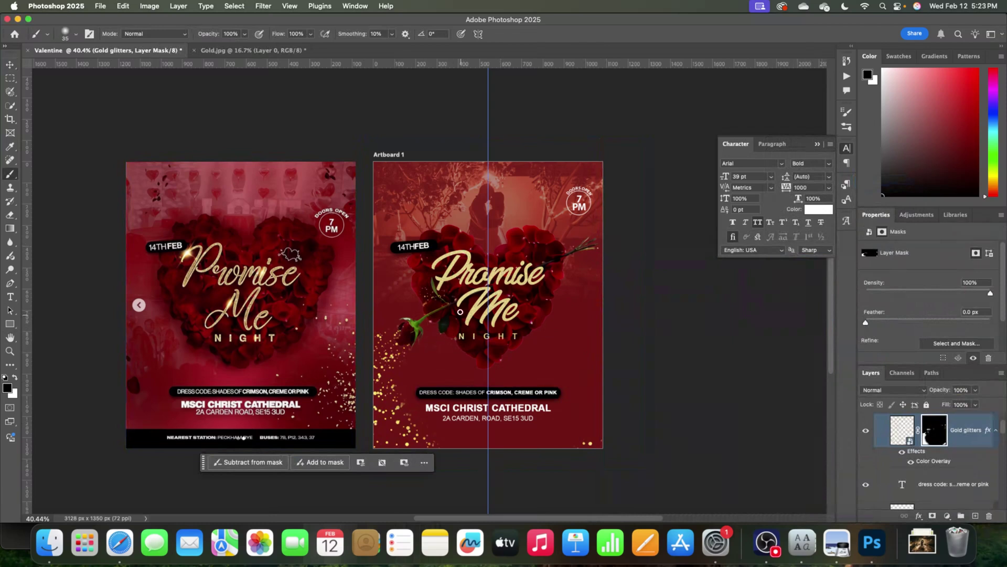
{"action": "key", "text": "x"}
{"action": "key", "text": "v"}
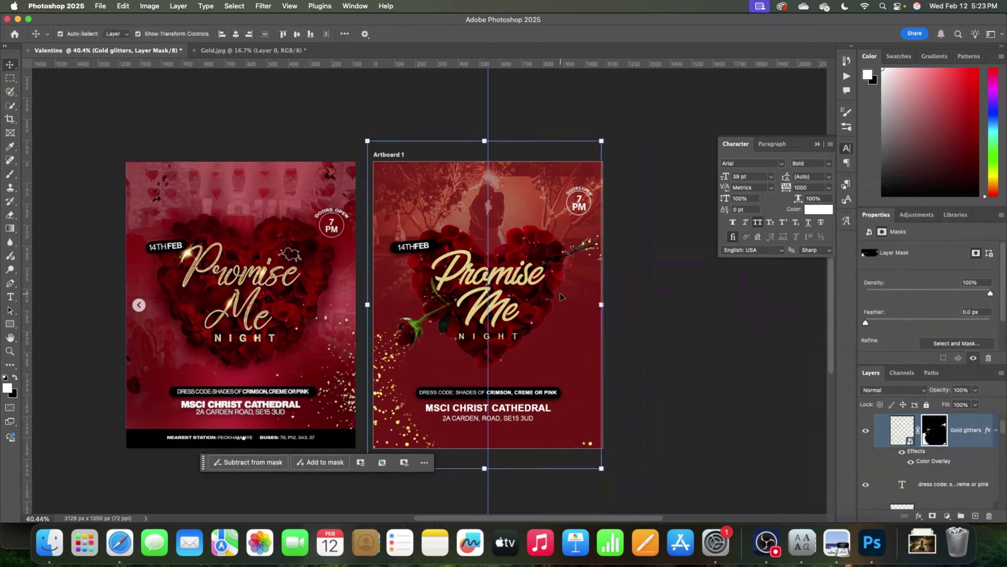
Step: Recolour the Heart 2 layer's Outer Glow to light red (ff7a7a) and reduce the glow's opacity to 7%
{"action": "left_click", "coordinate": [553, 247]}
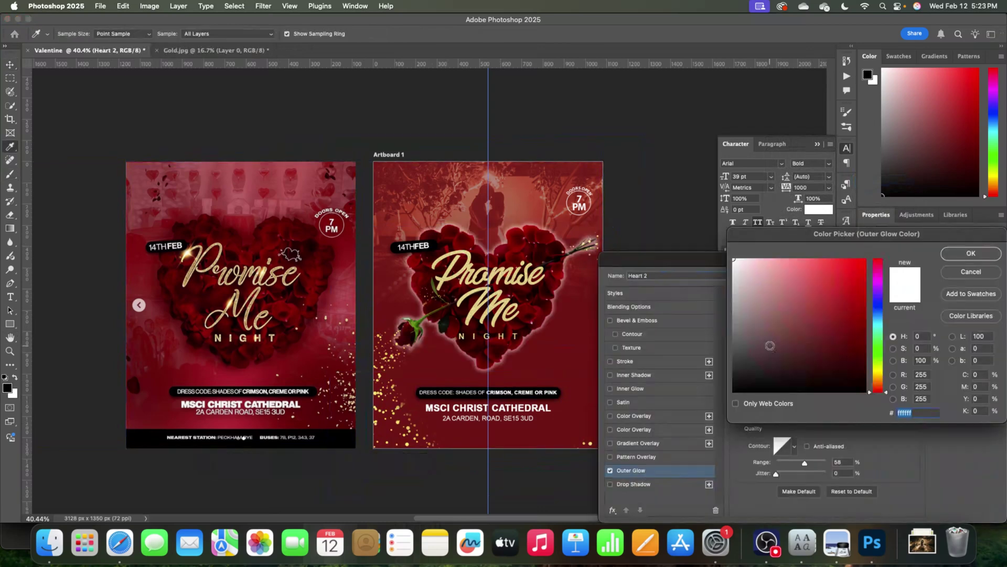
{"action": "left_click", "coordinate": [807, 301]}
{"action": "left_click_drag", "start_coordinate": [808, 300], "coordinate": [886, 246]}
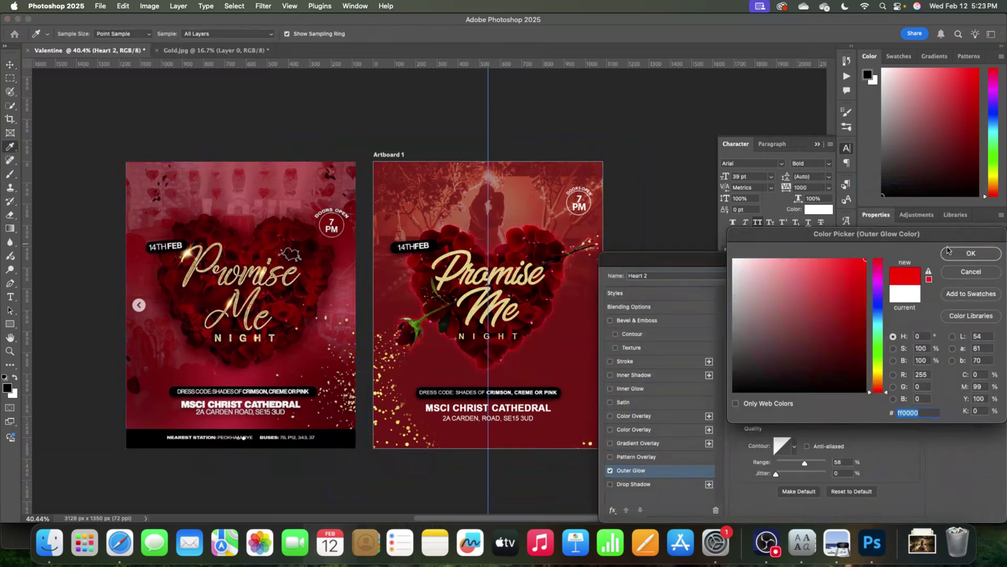
{"action": "left_click", "coordinate": [873, 373]}
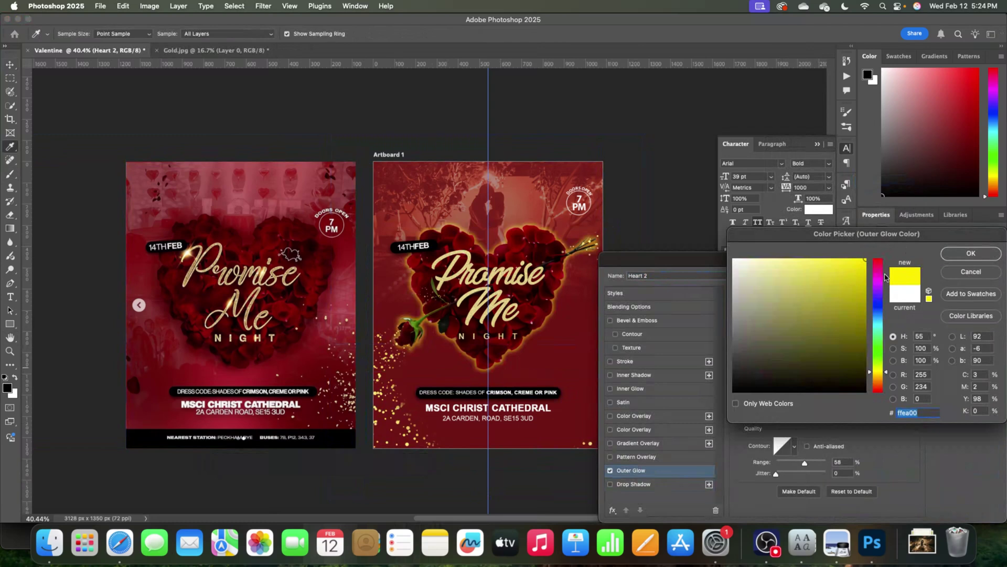
{"action": "left_click", "coordinate": [877, 386]}
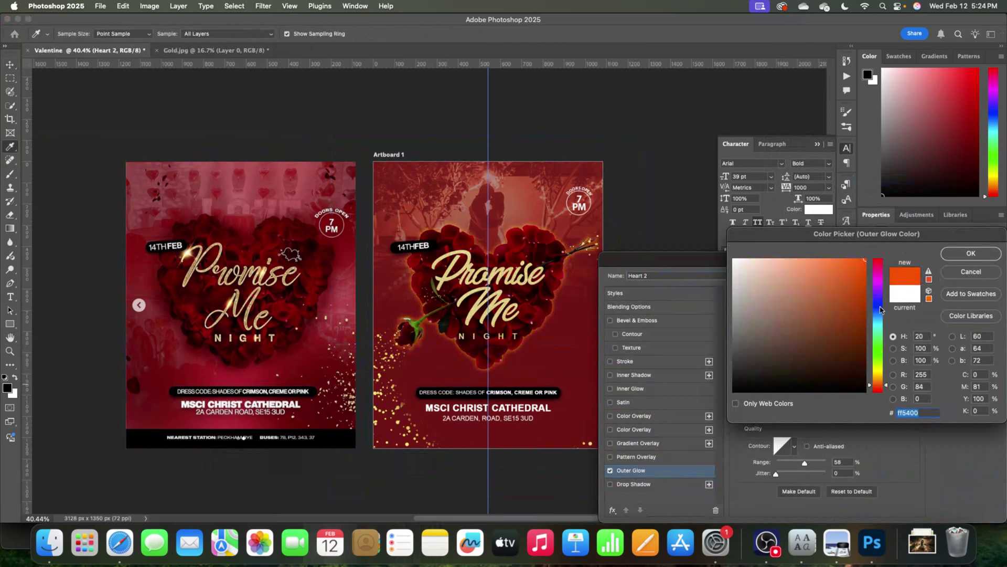
{"action": "left_click", "coordinate": [881, 390]}
{"action": "left_click", "coordinate": [840, 260]}
{"action": "left_click", "coordinate": [829, 261]}
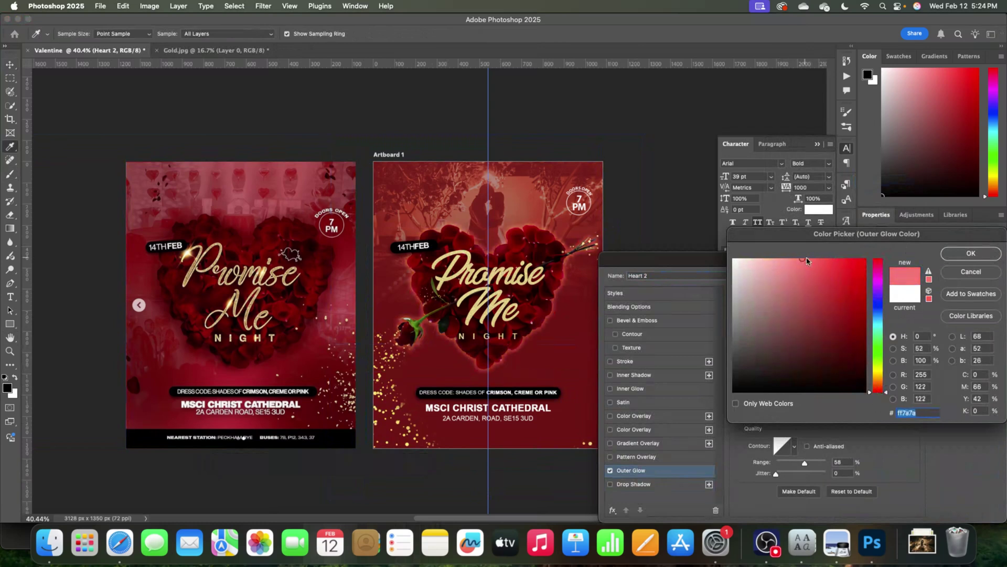
{"action": "left_click", "coordinate": [944, 254]}
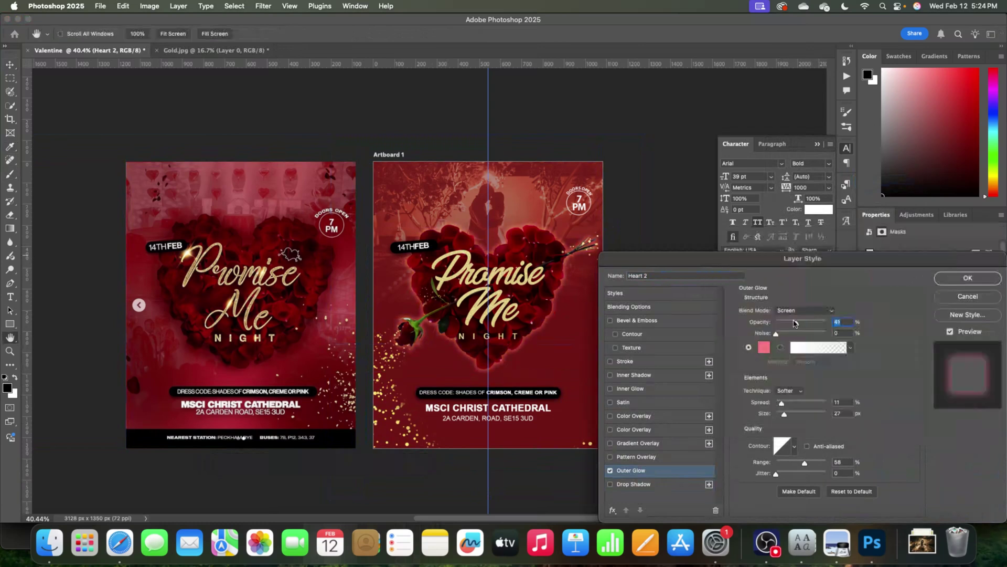
{"action": "left_click_drag", "start_coordinate": [795, 323], "coordinate": [772, 319]}
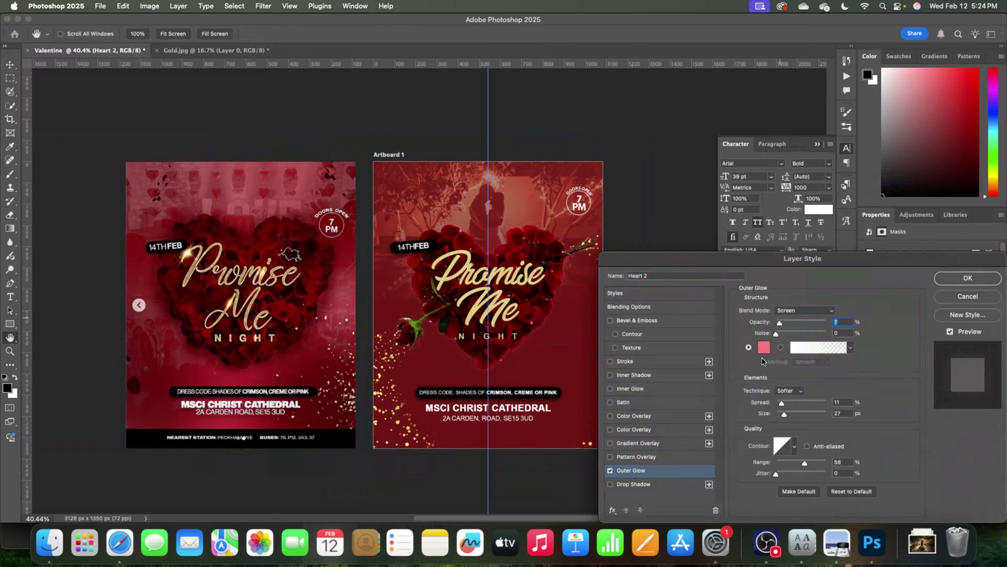
Step: Add a black Drop Shadow to Heart 2 with 44% opacity, 23 px distance, 4% spread and 35 px size
{"action": "left_click", "coordinate": [659, 489]}
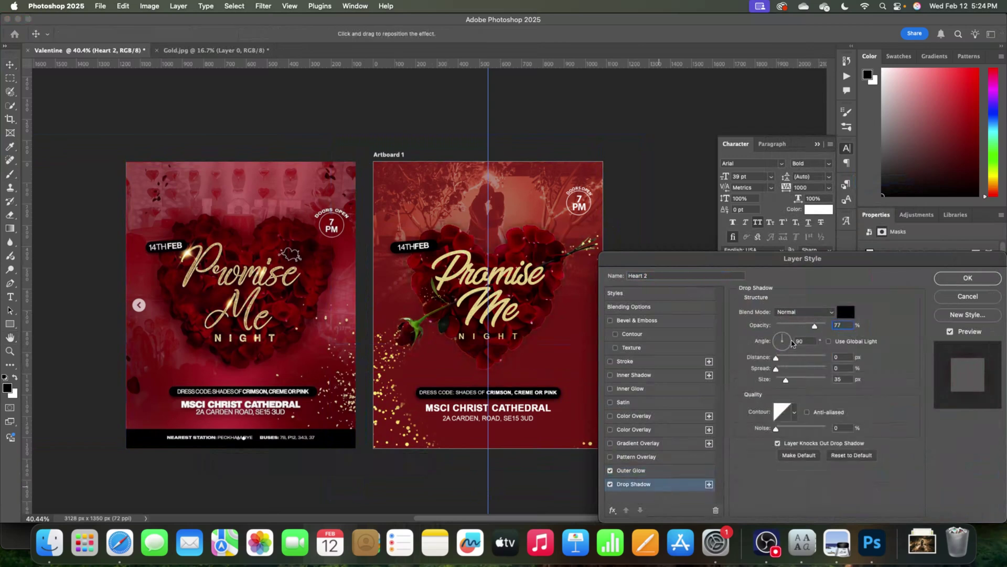
{"action": "left_click_drag", "start_coordinate": [797, 326], "coordinate": [789, 326]}
{"action": "left_click", "coordinate": [797, 326]}
{"action": "left_click_drag", "start_coordinate": [797, 326], "coordinate": [820, 326]}
{"action": "left_click", "coordinate": [784, 369]}
{"action": "left_click_drag", "start_coordinate": [784, 370], "coordinate": [799, 326]}
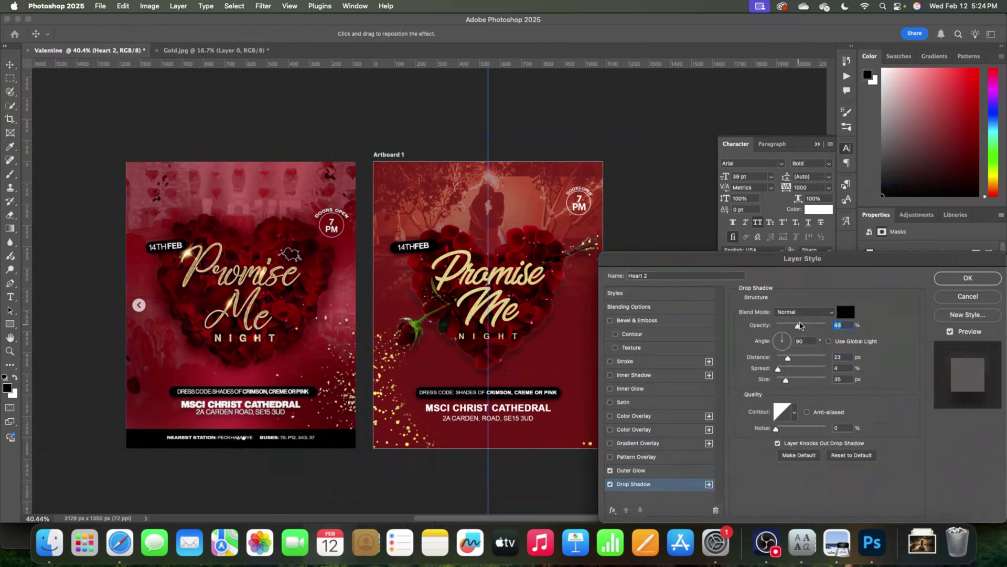
{"action": "left_click", "coordinate": [968, 277]}
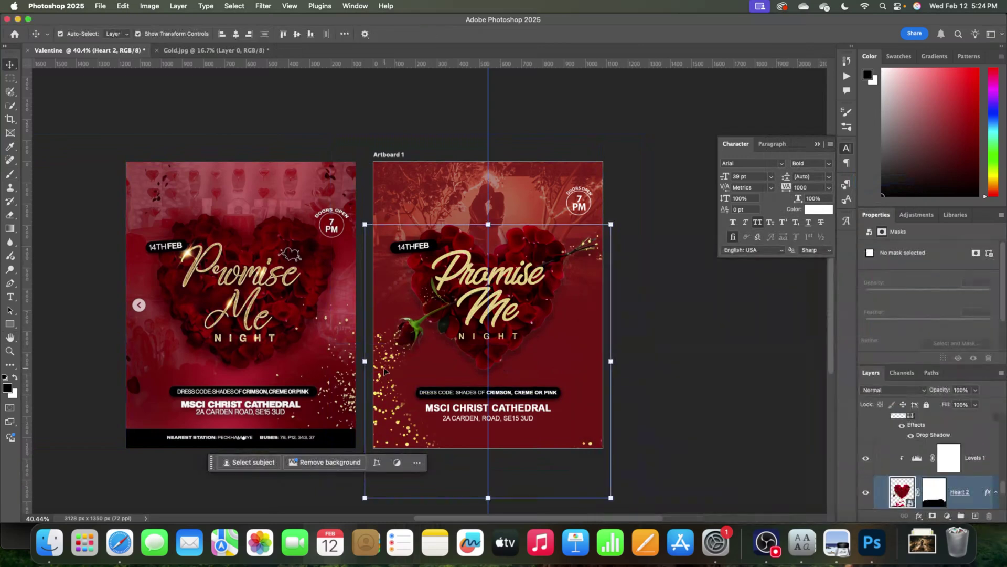
Step: Move the Gold glitters layer beneath Heart 2, directly above Gradient Map 1, and brush its mask to hide glitter below the rose bloom
{"action": "left_click", "coordinate": [969, 445]}
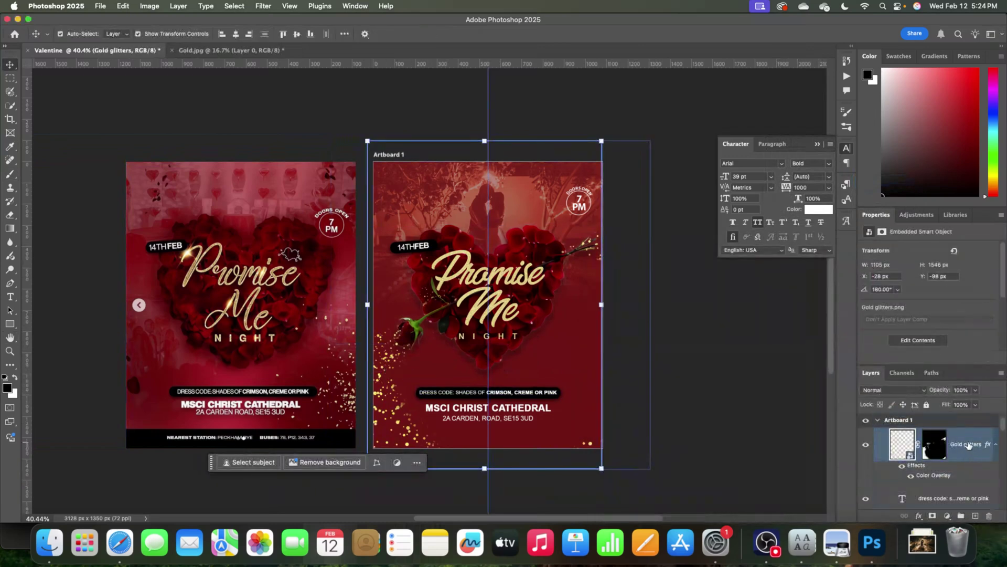
{"action": "left_click_drag", "start_coordinate": [969, 445], "coordinate": [729, 475]}
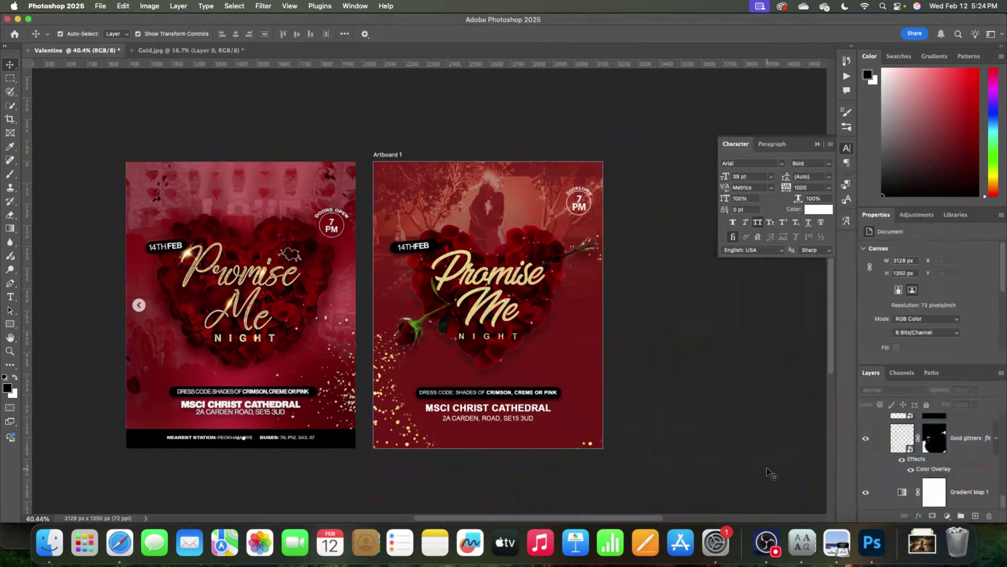
{"action": "left_click", "coordinate": [935, 438]}
{"action": "key", "text": "b"}
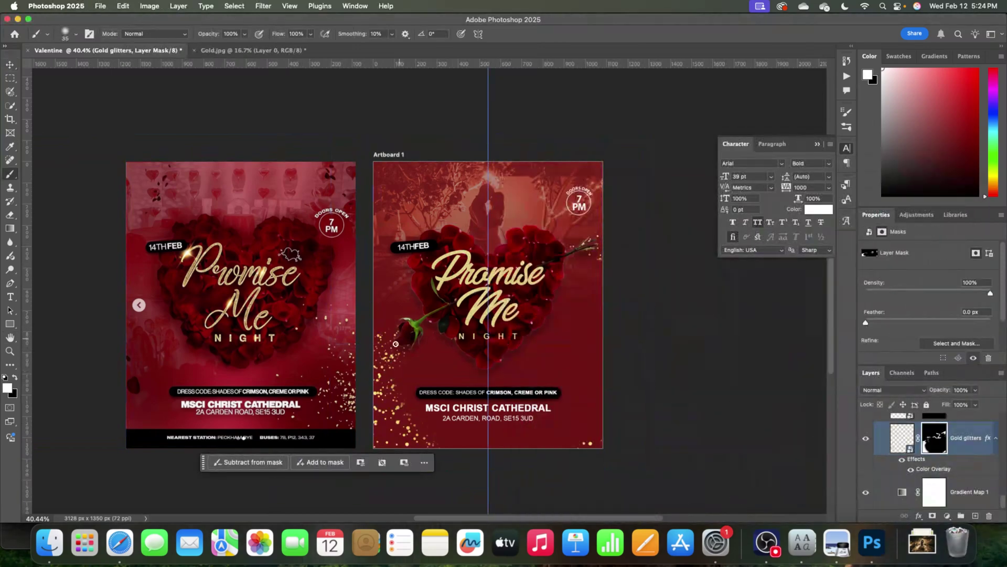
{"action": "key", "text": "x"}
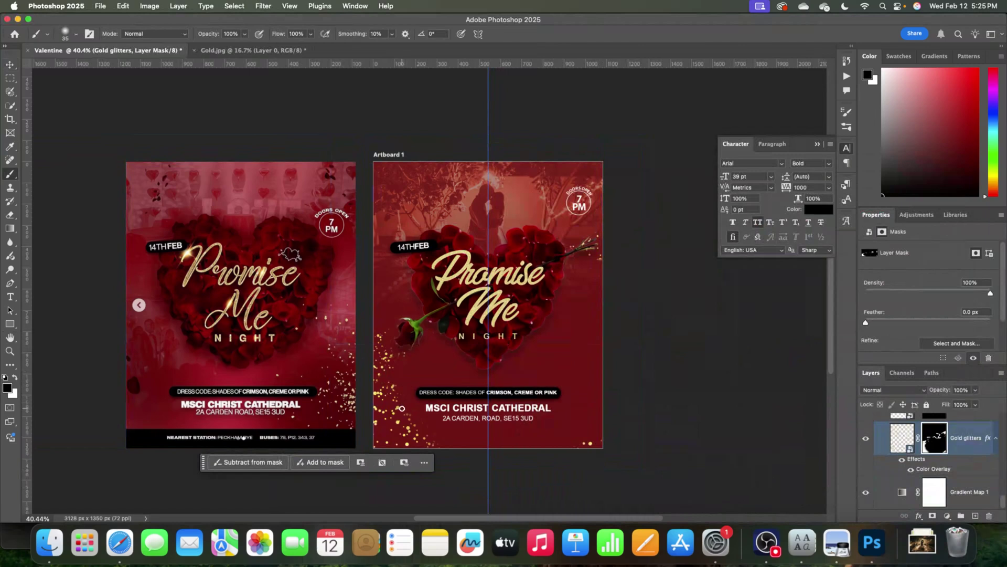
{"action": "left_click_drag", "start_coordinate": [409, 399], "coordinate": [398, 352]}
Step: Place the Singer photo above Gradient Map 1 in Lighten mode, scaled to about 520 × 319 px at the artboard's lower-left edge
{"action": "left_click", "coordinate": [92, 67]}
{"action": "key", "text": "Return"}
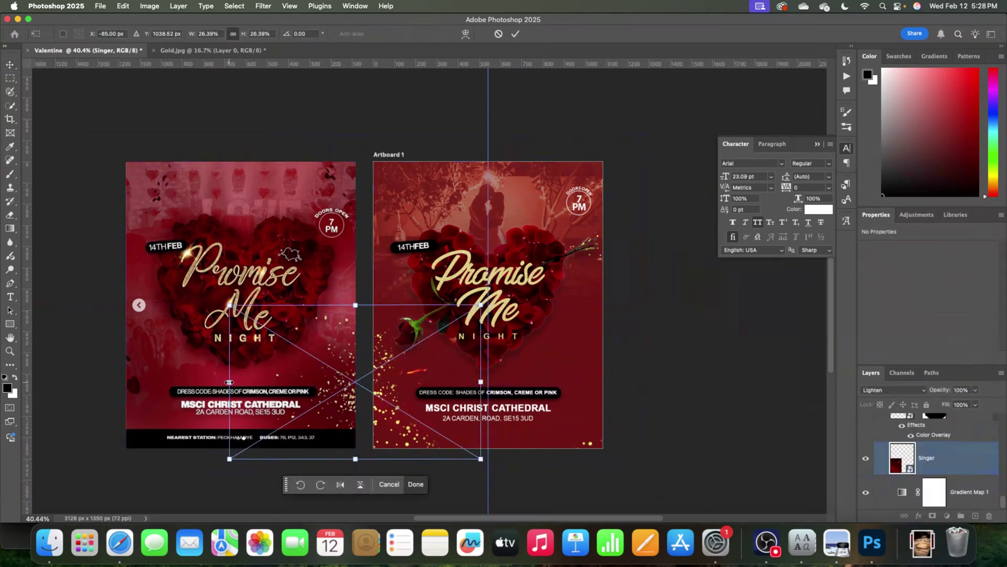
{"action": "left_click_drag", "start_coordinate": [392, 256], "coordinate": [418, 317]}
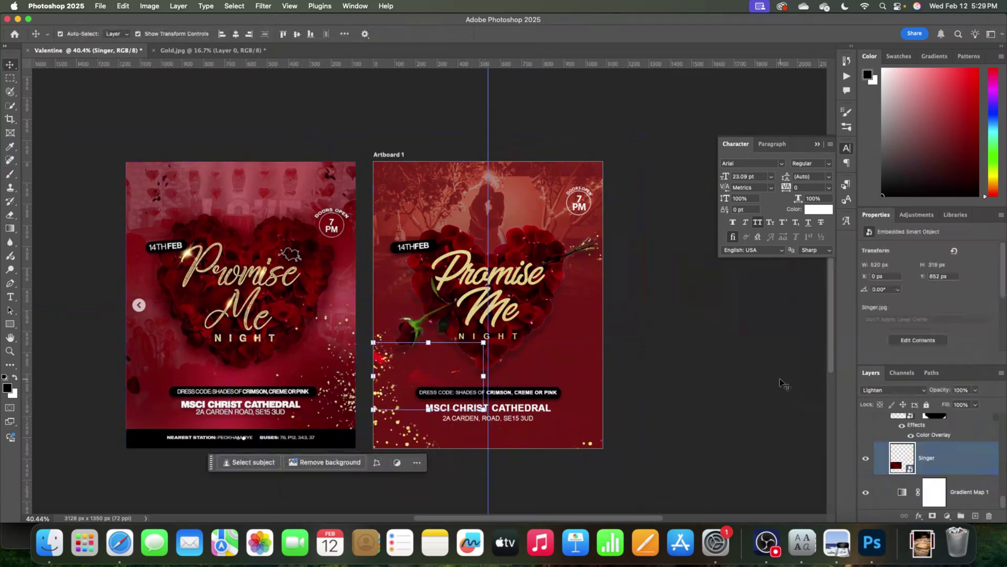
{"action": "left_click", "coordinate": [892, 390]}
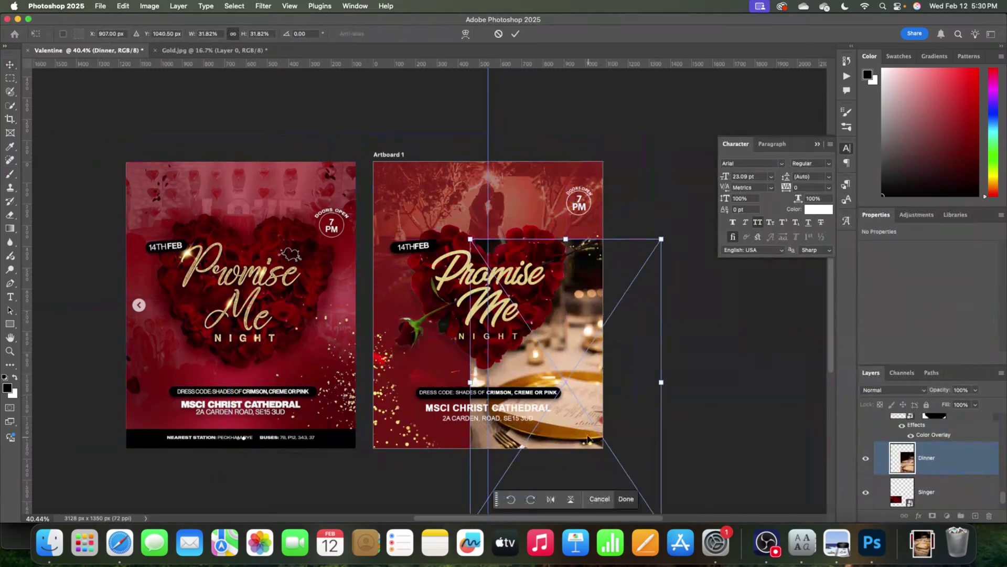
Step: Rotate and position the Dinner photo over the artboard's lower-right half and set its blend mode to Soft Light
{"action": "left_click_drag", "start_coordinate": [577, 341], "coordinate": [565, 295]}
{"action": "key", "text": "Return"}
{"action": "left_click", "coordinate": [892, 390]}
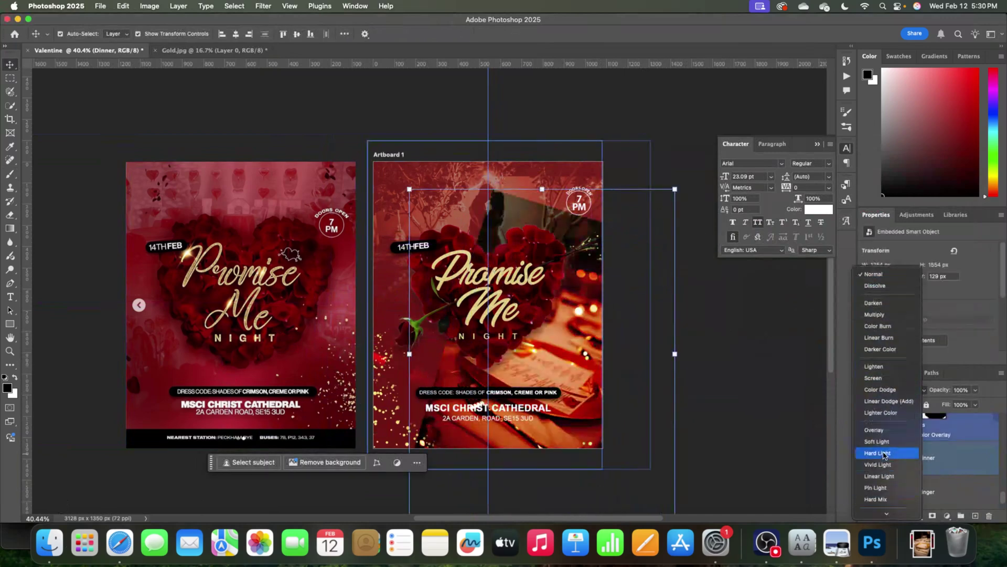
{"action": "left_click", "coordinate": [924, 459]}
Step: Try to fade the Dinner photo with a gradient layer mask and rotate it, and delete that mask
{"action": "key", "text": "b"}
{"action": "left_click", "coordinate": [932, 516]}
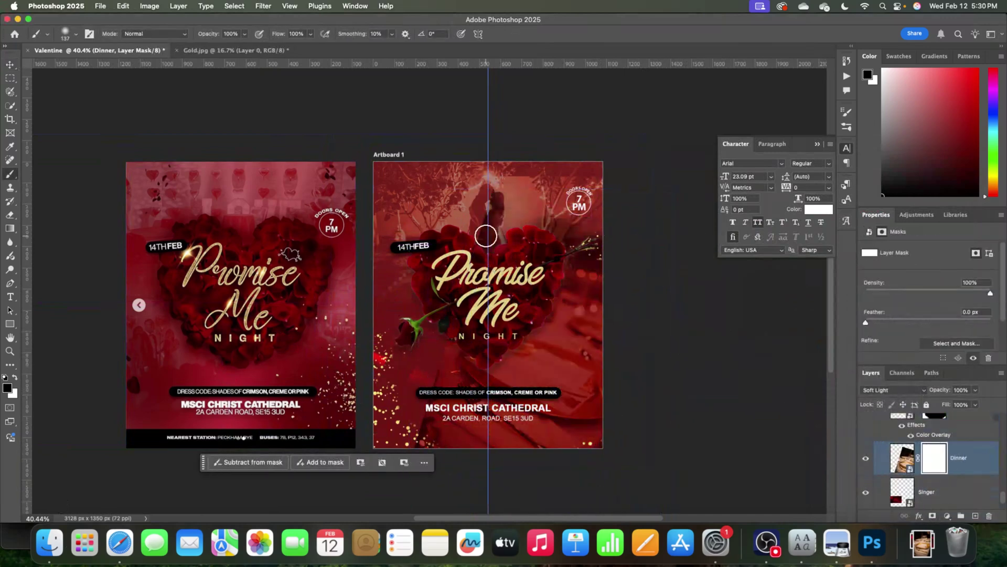
{"action": "key", "text": "g"}
{"action": "left_click_drag", "start_coordinate": [516, 286], "coordinate": [668, 498]}
{"action": "key", "text": "v"}
{"action": "left_click_drag", "start_coordinate": [542, 156], "coordinate": [508, 164]}
{"action": "key", "text": "Escape"}
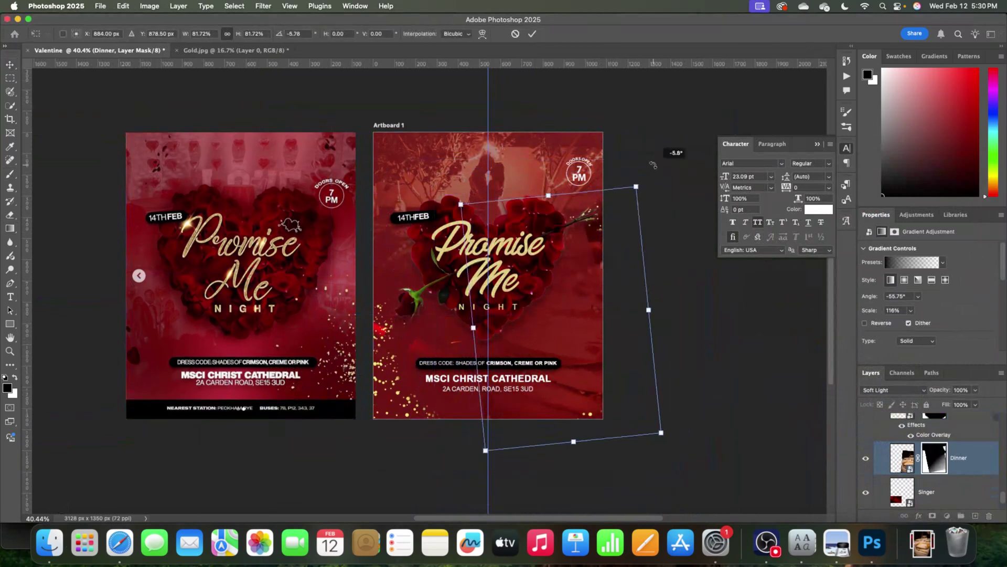
{"action": "right_click", "coordinate": [942, 461]}
{"action": "left_click", "coordinate": [892, 426]}
Step: Shift the Dinner photo slightly toward the lower right and fade it on a new layer mask with a diagonal gradient
{"action": "left_click_drag", "start_coordinate": [536, 327], "coordinate": [546, 338]}
{"action": "left_click", "coordinate": [933, 516]}
{"action": "key", "text": "g"}
{"action": "left_click_drag", "start_coordinate": [513, 287], "coordinate": [590, 371]}
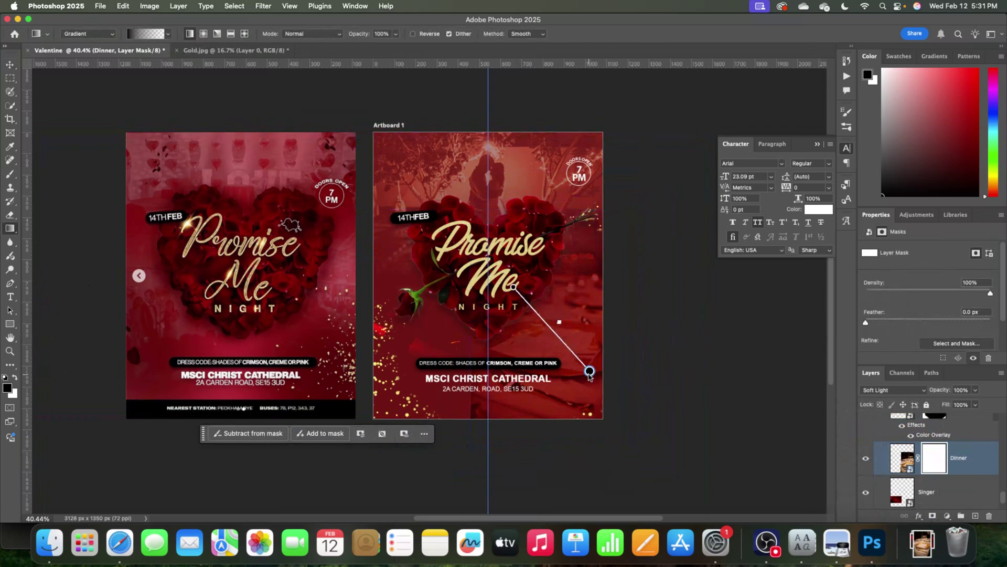
{"action": "left_click_drag", "start_coordinate": [655, 399], "coordinate": [654, 399]}
{"action": "key", "text": "v"}
{"action": "left_click", "coordinate": [701, 347]}
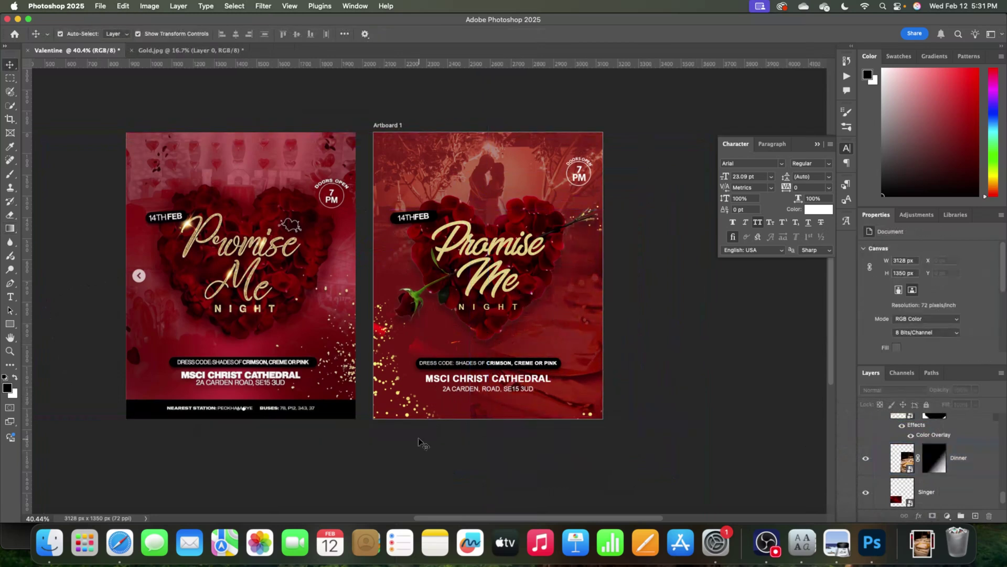
Step: Move the venue name and the address line slightly lower, keeping them close together beneath the dress code
{"action": "left_click", "coordinate": [488, 379]}
{"action": "left_click", "coordinate": [488, 389], "text": "shift"}
{"action": "left_click", "coordinate": [519, 446]}
{"action": "mouse_move", "coordinate": [517, 388]}
{"action": "left_mouse_down"}
{"action": "mouse_move", "coordinate": [518, 398]}
{"action": "mouse_move", "coordinate": [517, 389]}
{"action": "left_mouse_up"}
{"action": "left_click", "coordinate": [546, 446]}
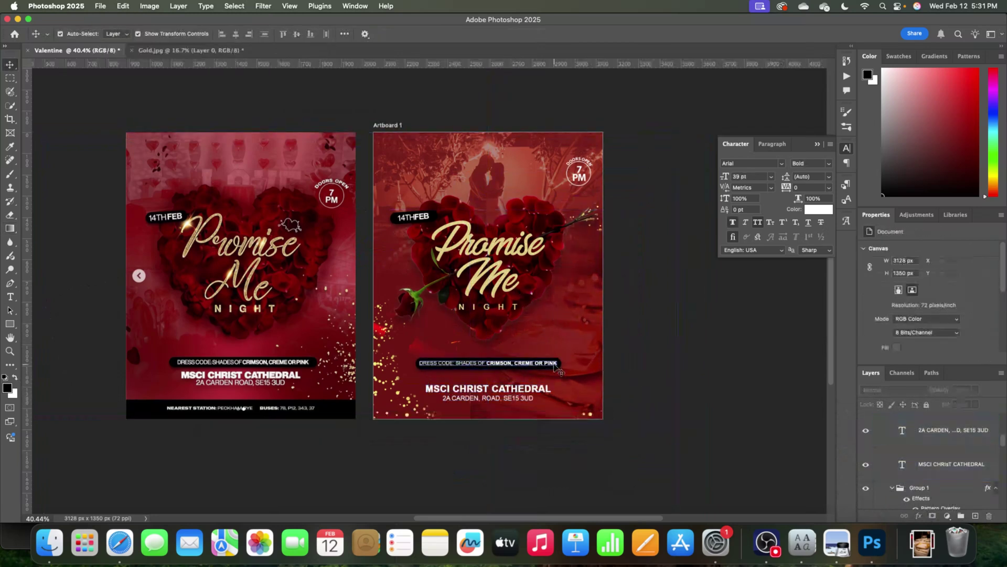
Step: Enlarge the dress code text and its black pill slightly, keeping them centred on the artboard
{"action": "left_click", "coordinate": [559, 365]}
{"action": "left_click_drag", "start_coordinate": [561, 363], "coordinate": [568, 363]}
{"action": "key", "text": "Return"}
{"action": "left_click", "coordinate": [672, 338]}
Step: Enlarge the title group, rose heart, 14TH FEB tag and 7 PM badge together slightly about their common centre
{"action": "left_click", "coordinate": [526, 297]}
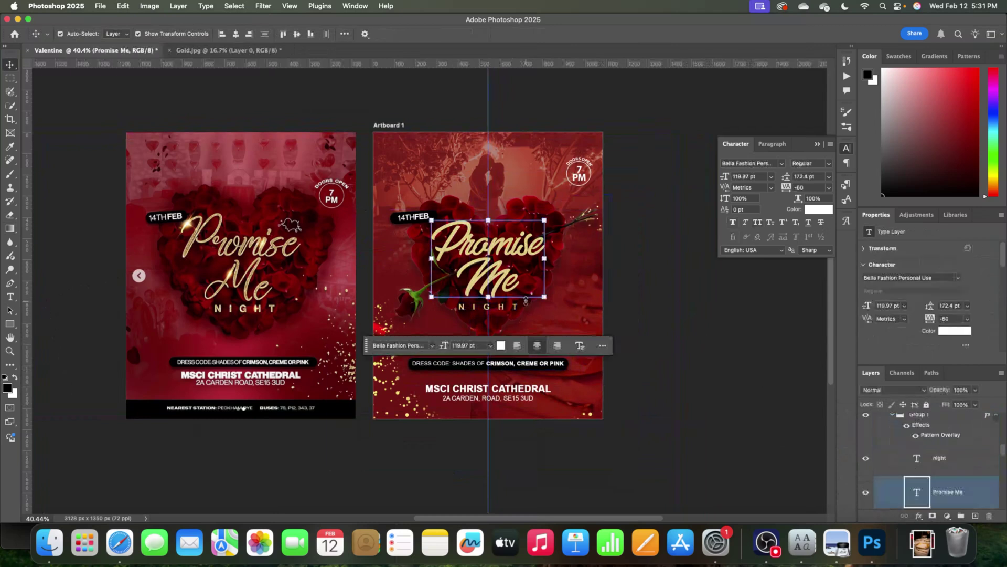
{"action": "left_click", "coordinate": [901, 435]}
{"action": "scroll", "coordinate": [902, 435], "scroll_direction": "down", "scroll_amount": 8}
{"action": "left_click", "coordinate": [906, 447], "text": "shift"}
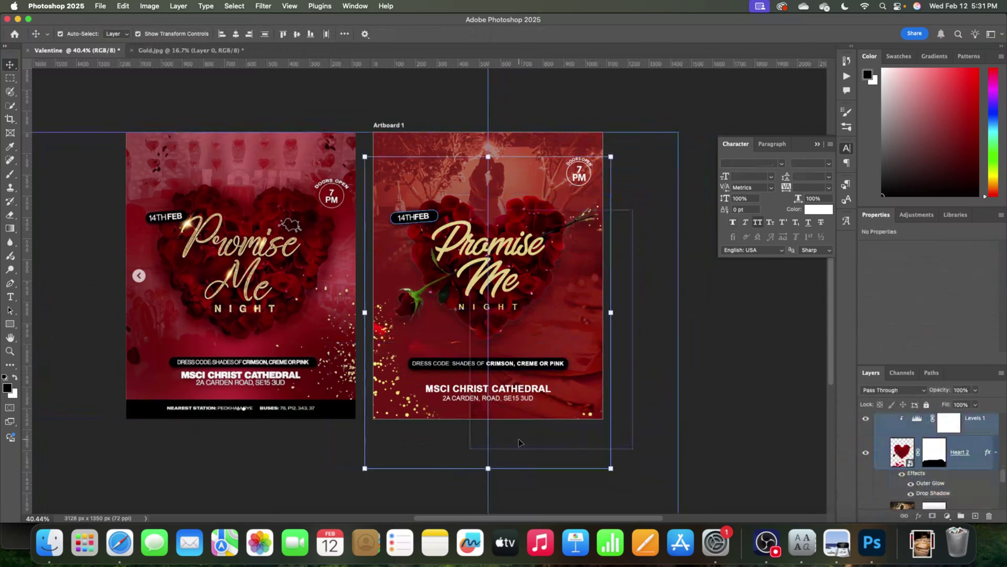
{"action": "left_click_drag", "start_coordinate": [515, 468], "coordinate": [515, 479]}
{"action": "key", "text": "Return"}
{"action": "left_click", "coordinate": [588, 156]}
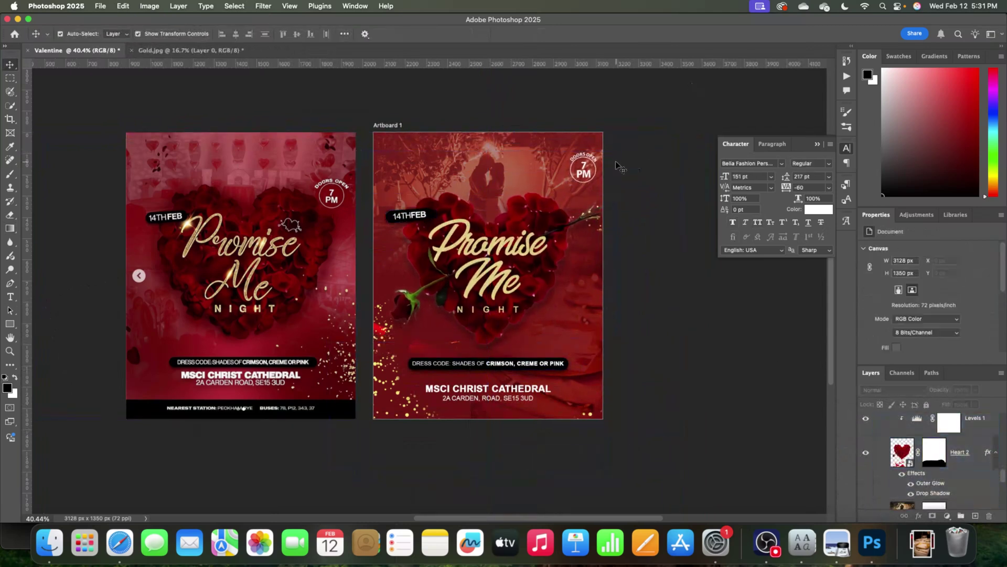
{"action": "left_click", "coordinate": [690, 364]}
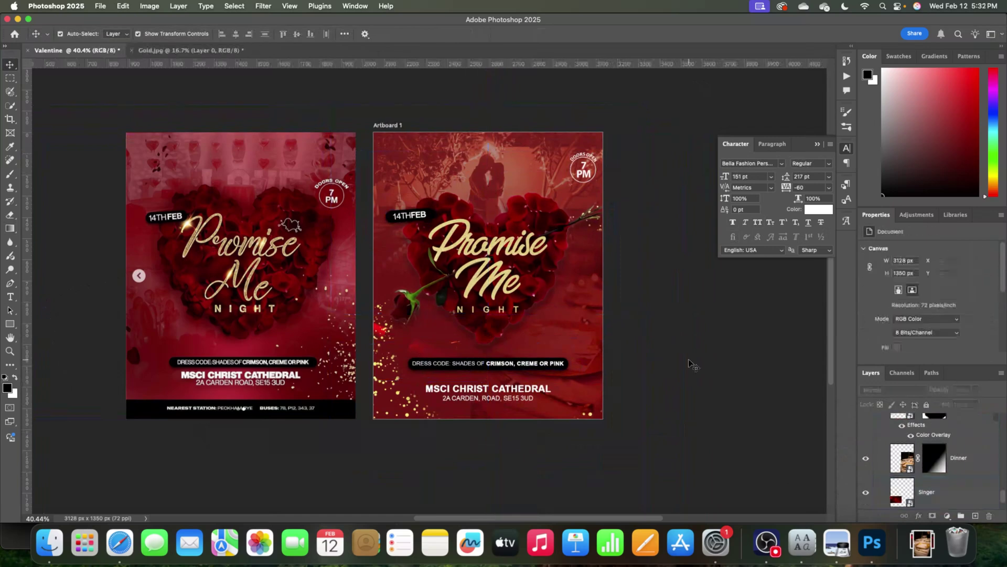
Step: Open the Save As dialog for the Valentine flyer document
{"action": "key", "text": "super+s"}
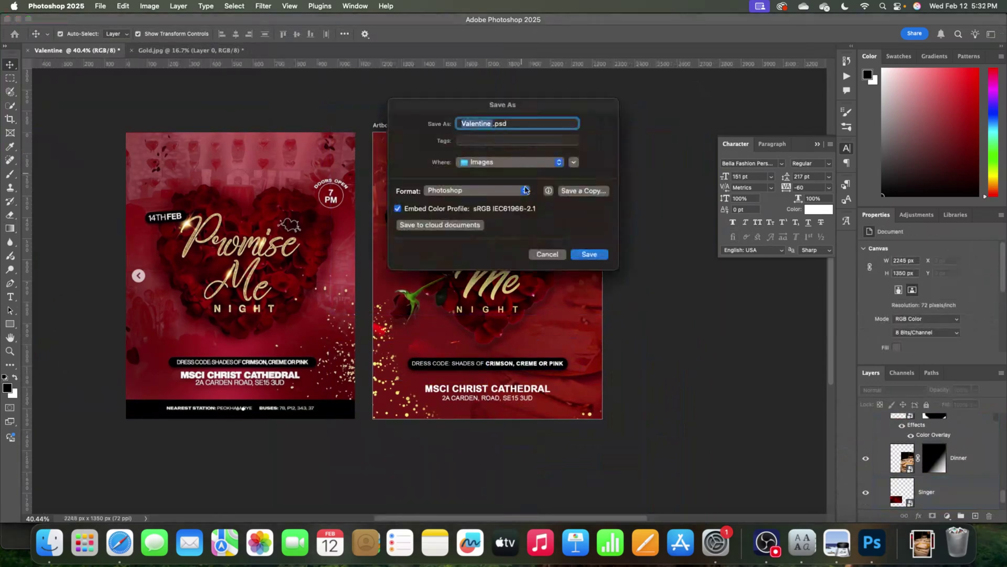